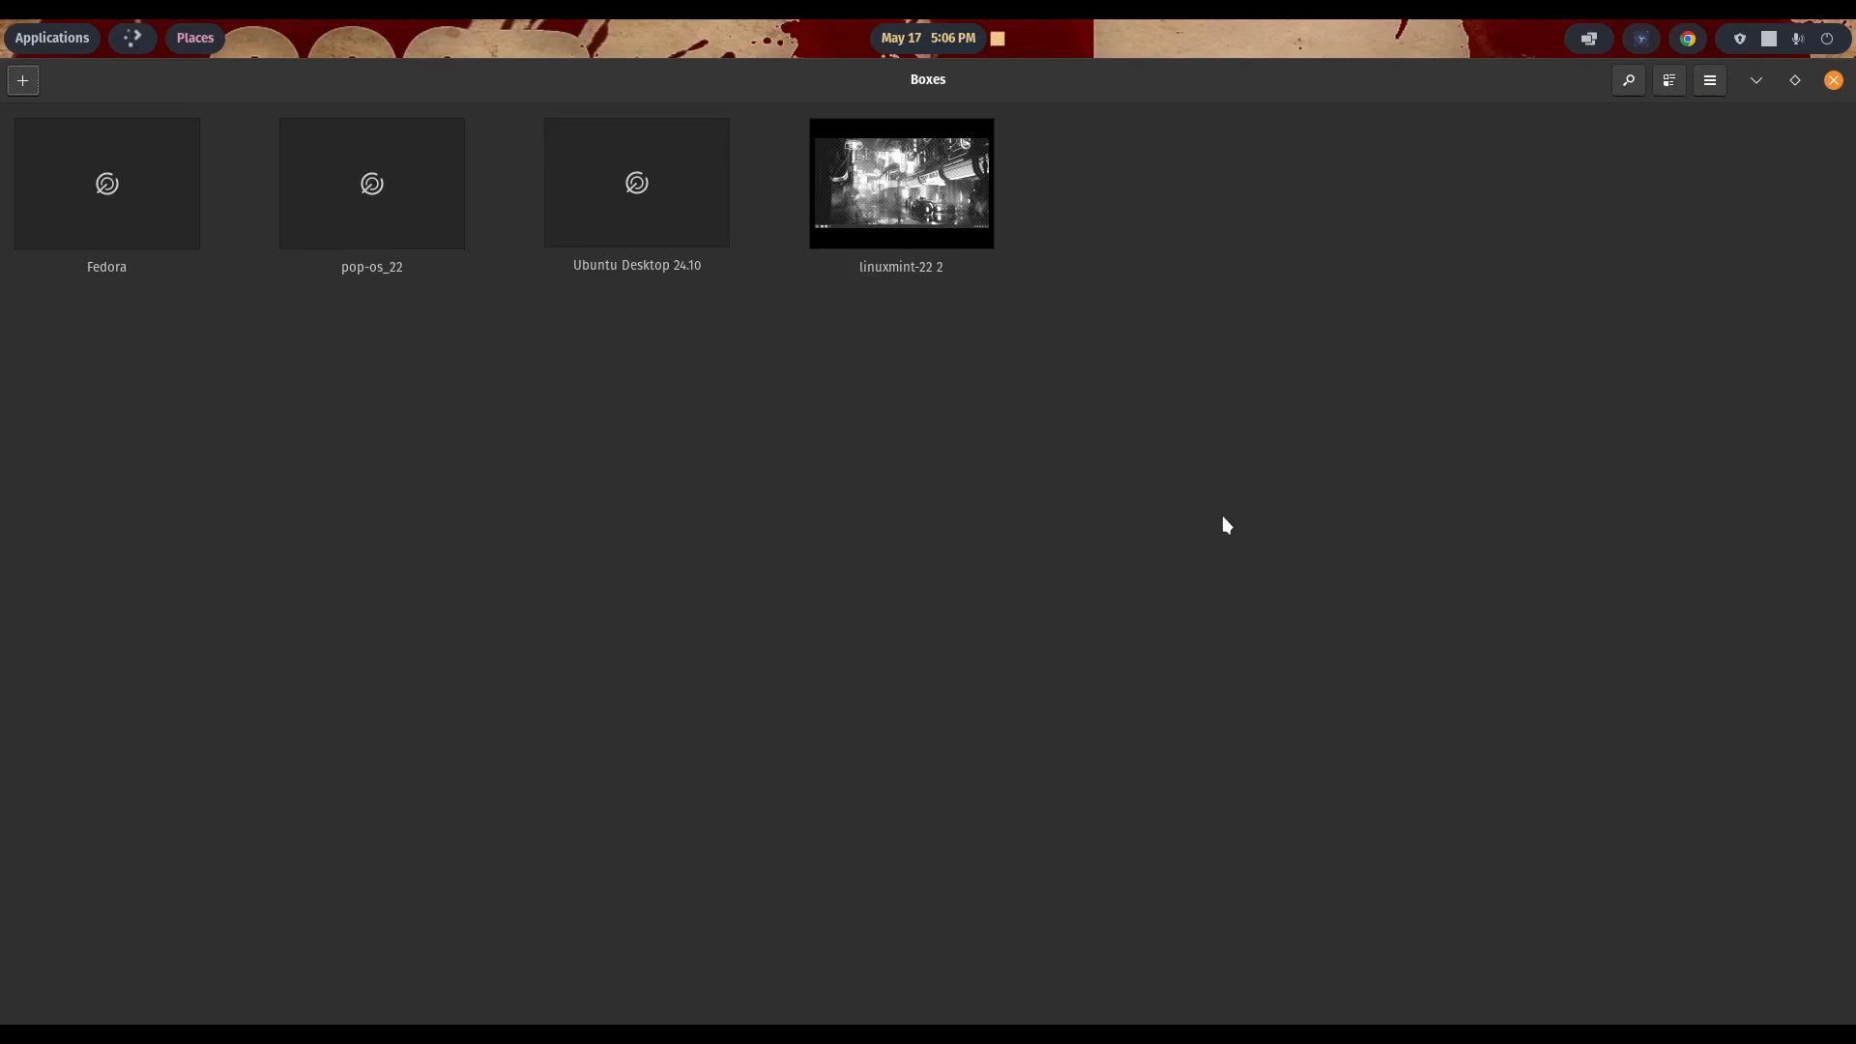
- Look over the virtual machine collection's app options, list view and search field, restoring the grid view
{"action": "left_click", "coordinate": [1712, 83]}
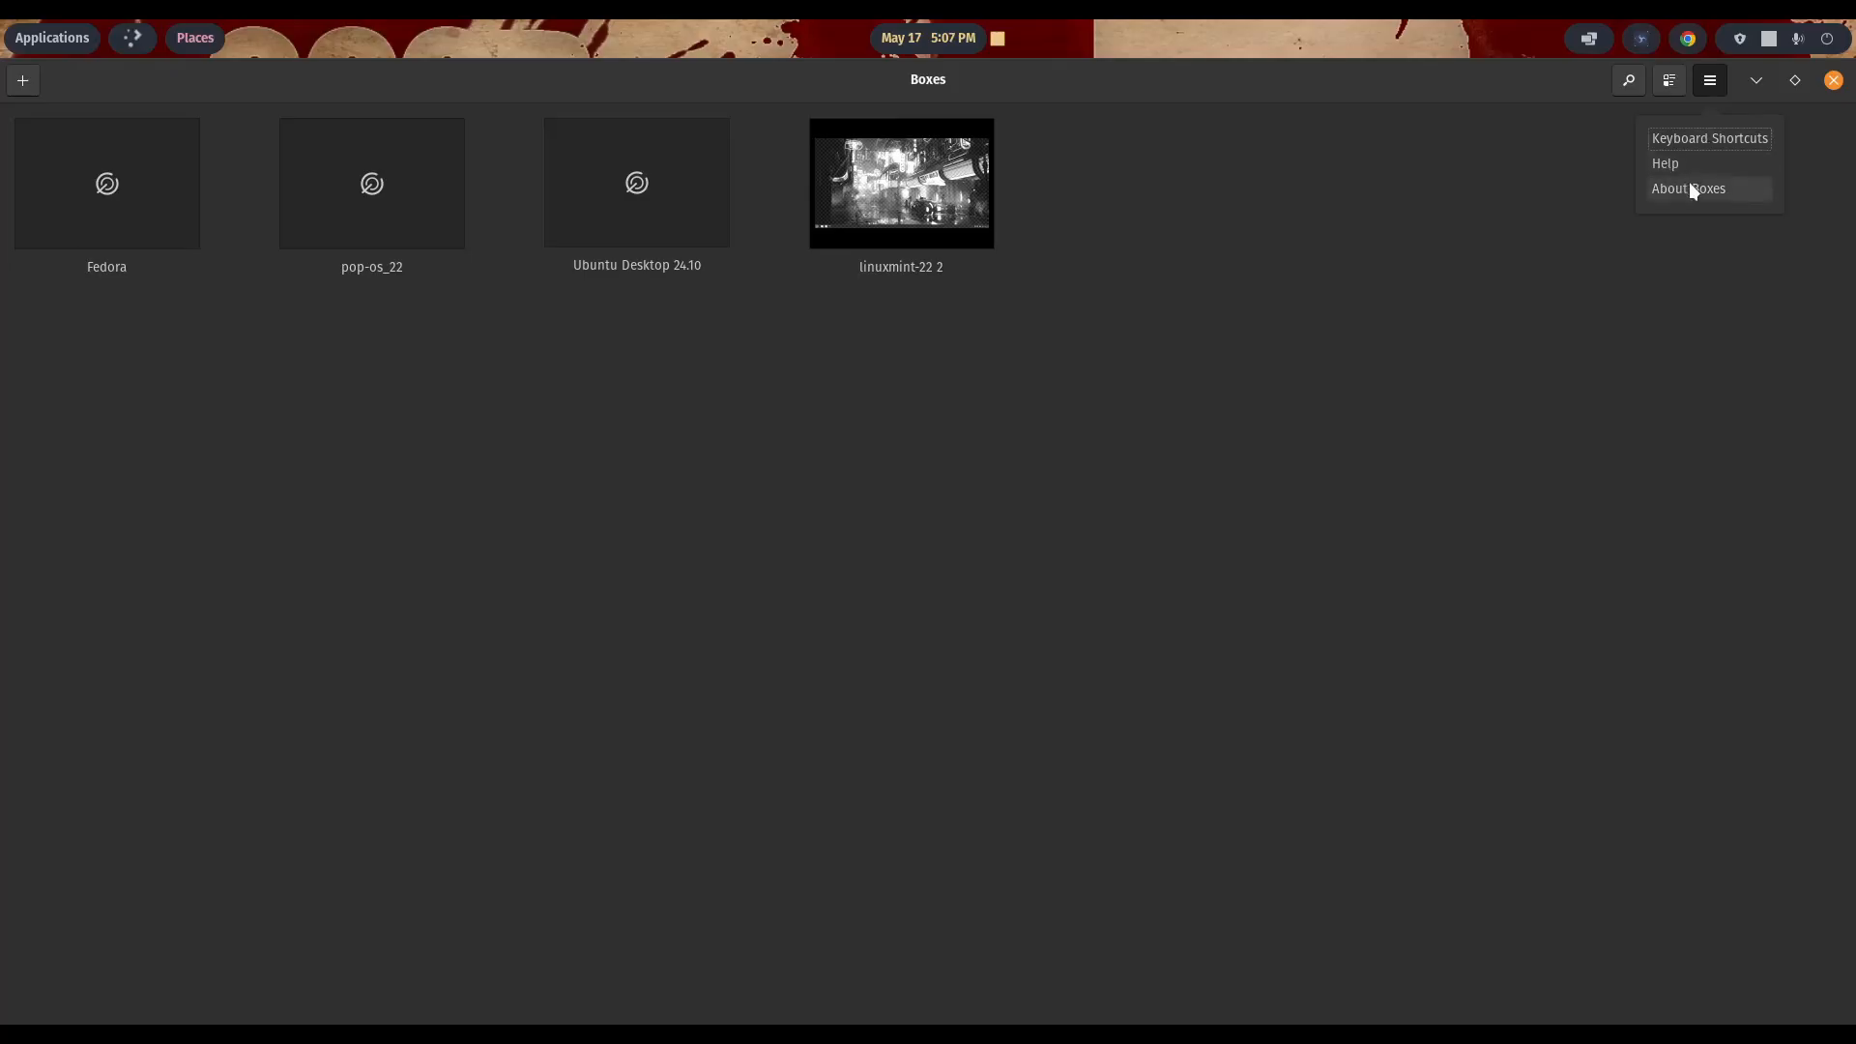
{"action": "left_click", "coordinate": [1515, 181]}
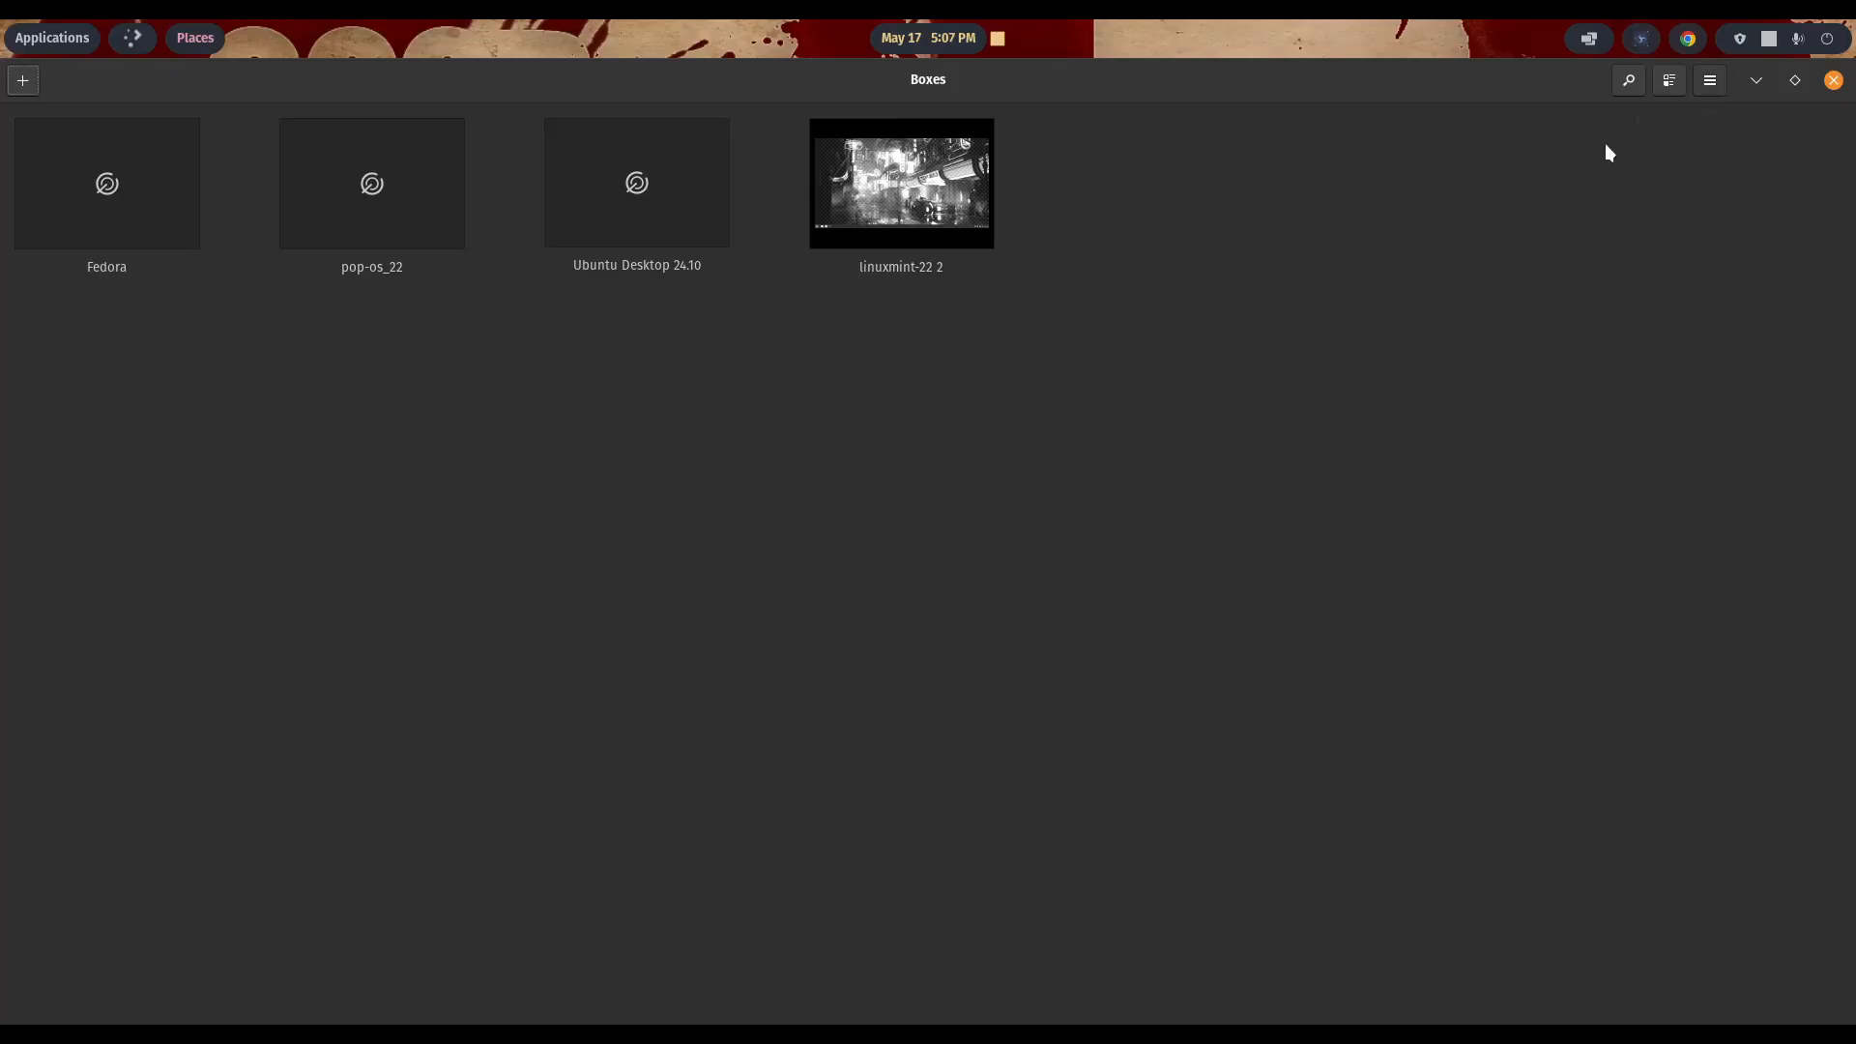
{"action": "left_click", "coordinate": [1671, 85]}
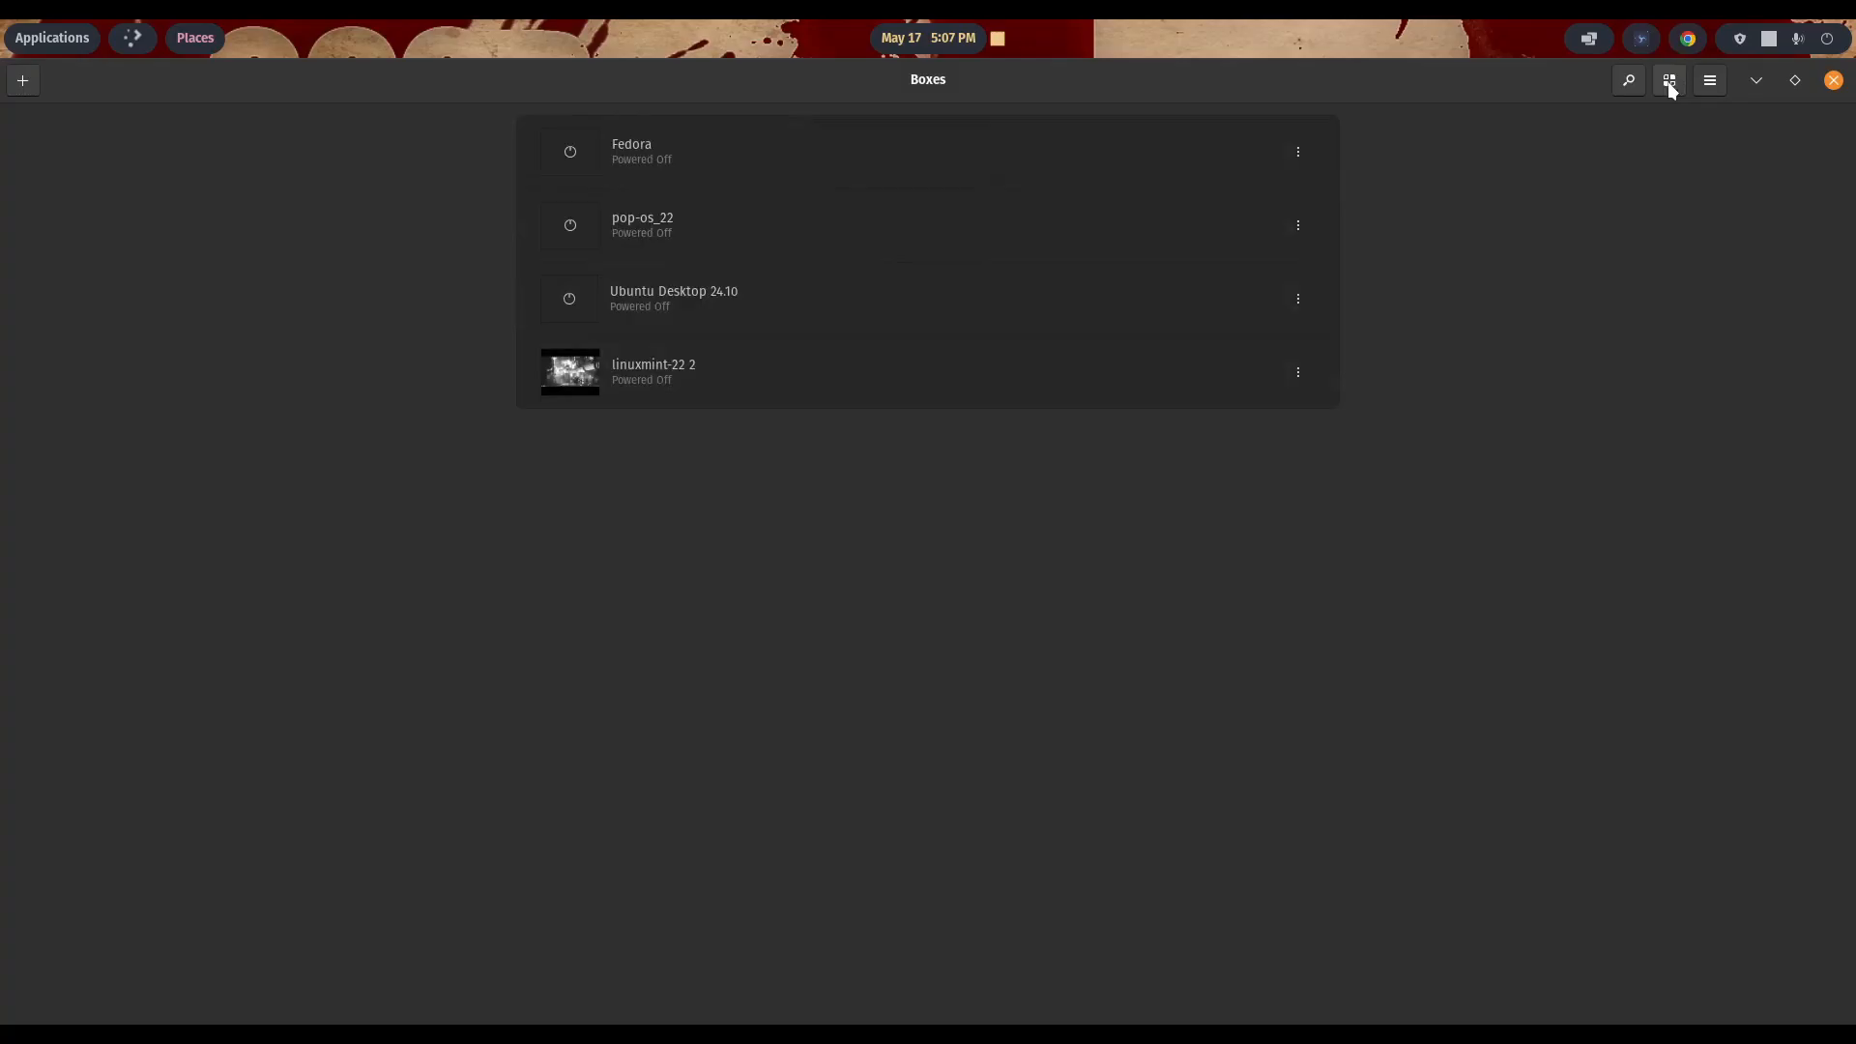
{"action": "left_click", "coordinate": [1671, 85]}
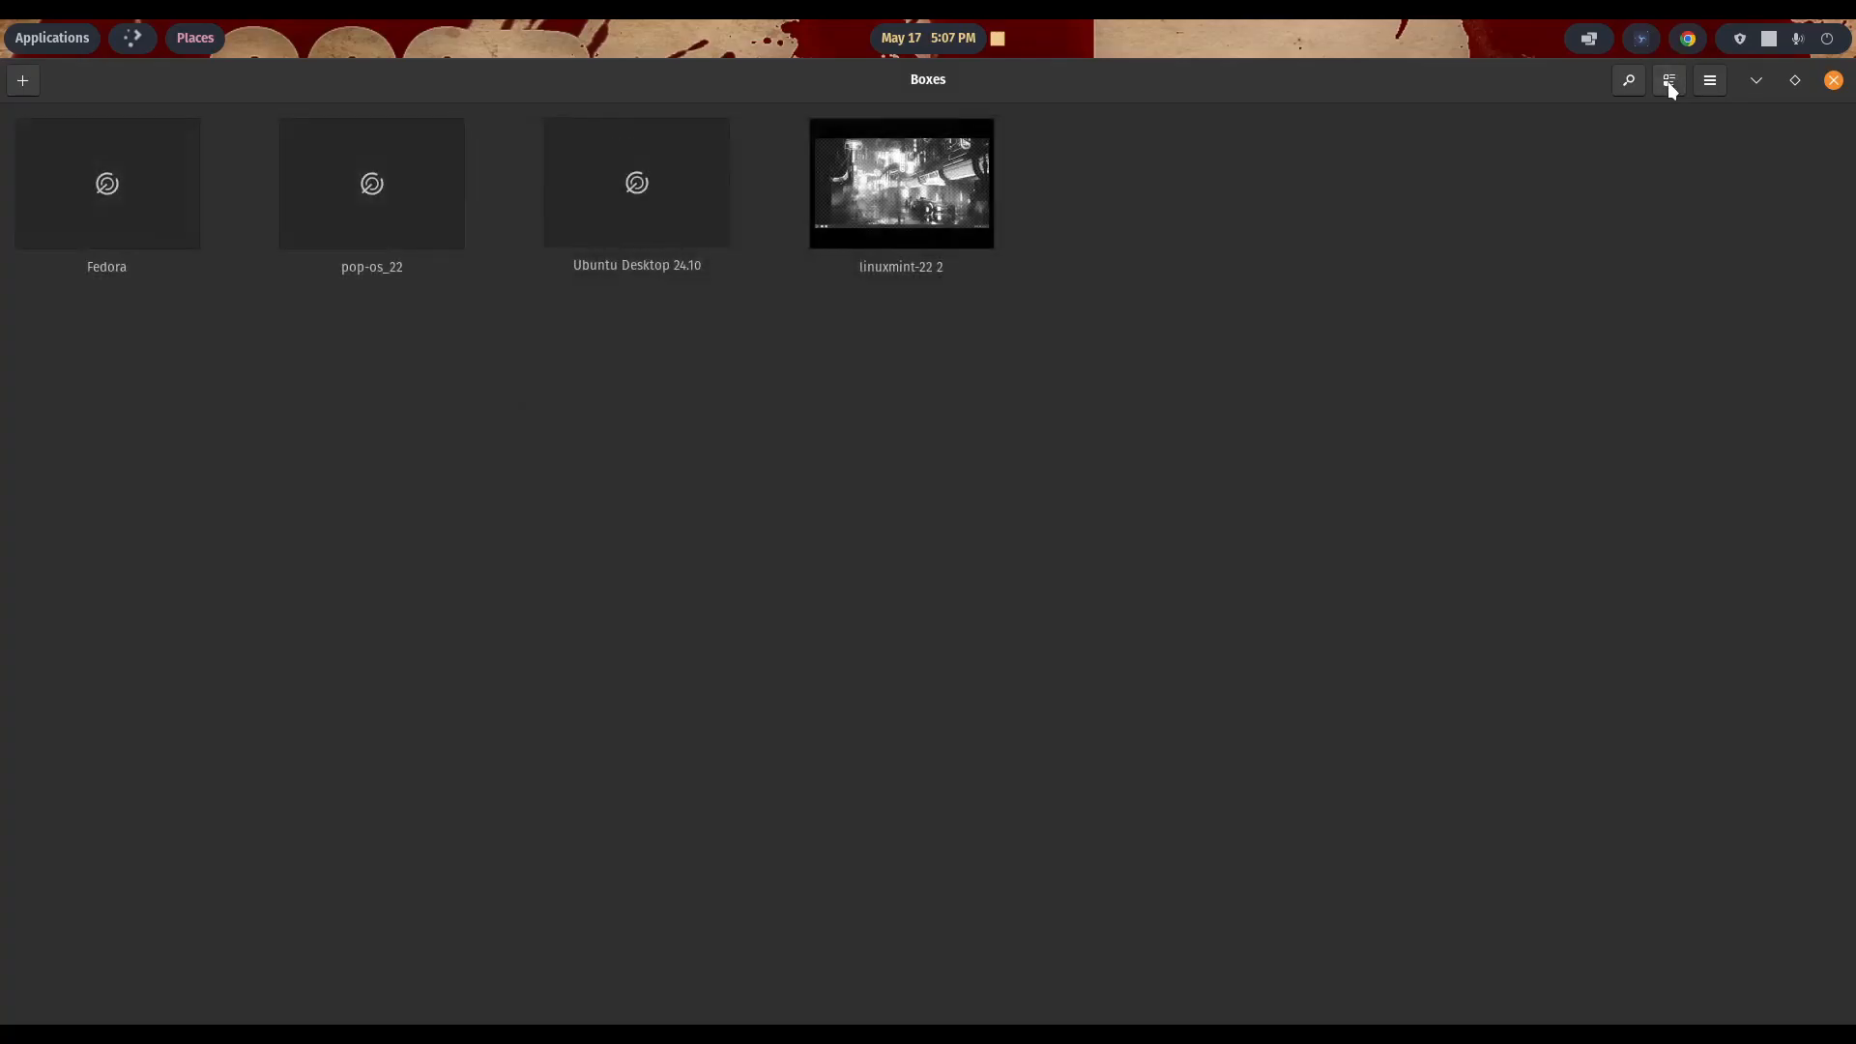
{"action": "left_click", "coordinate": [1630, 81]}
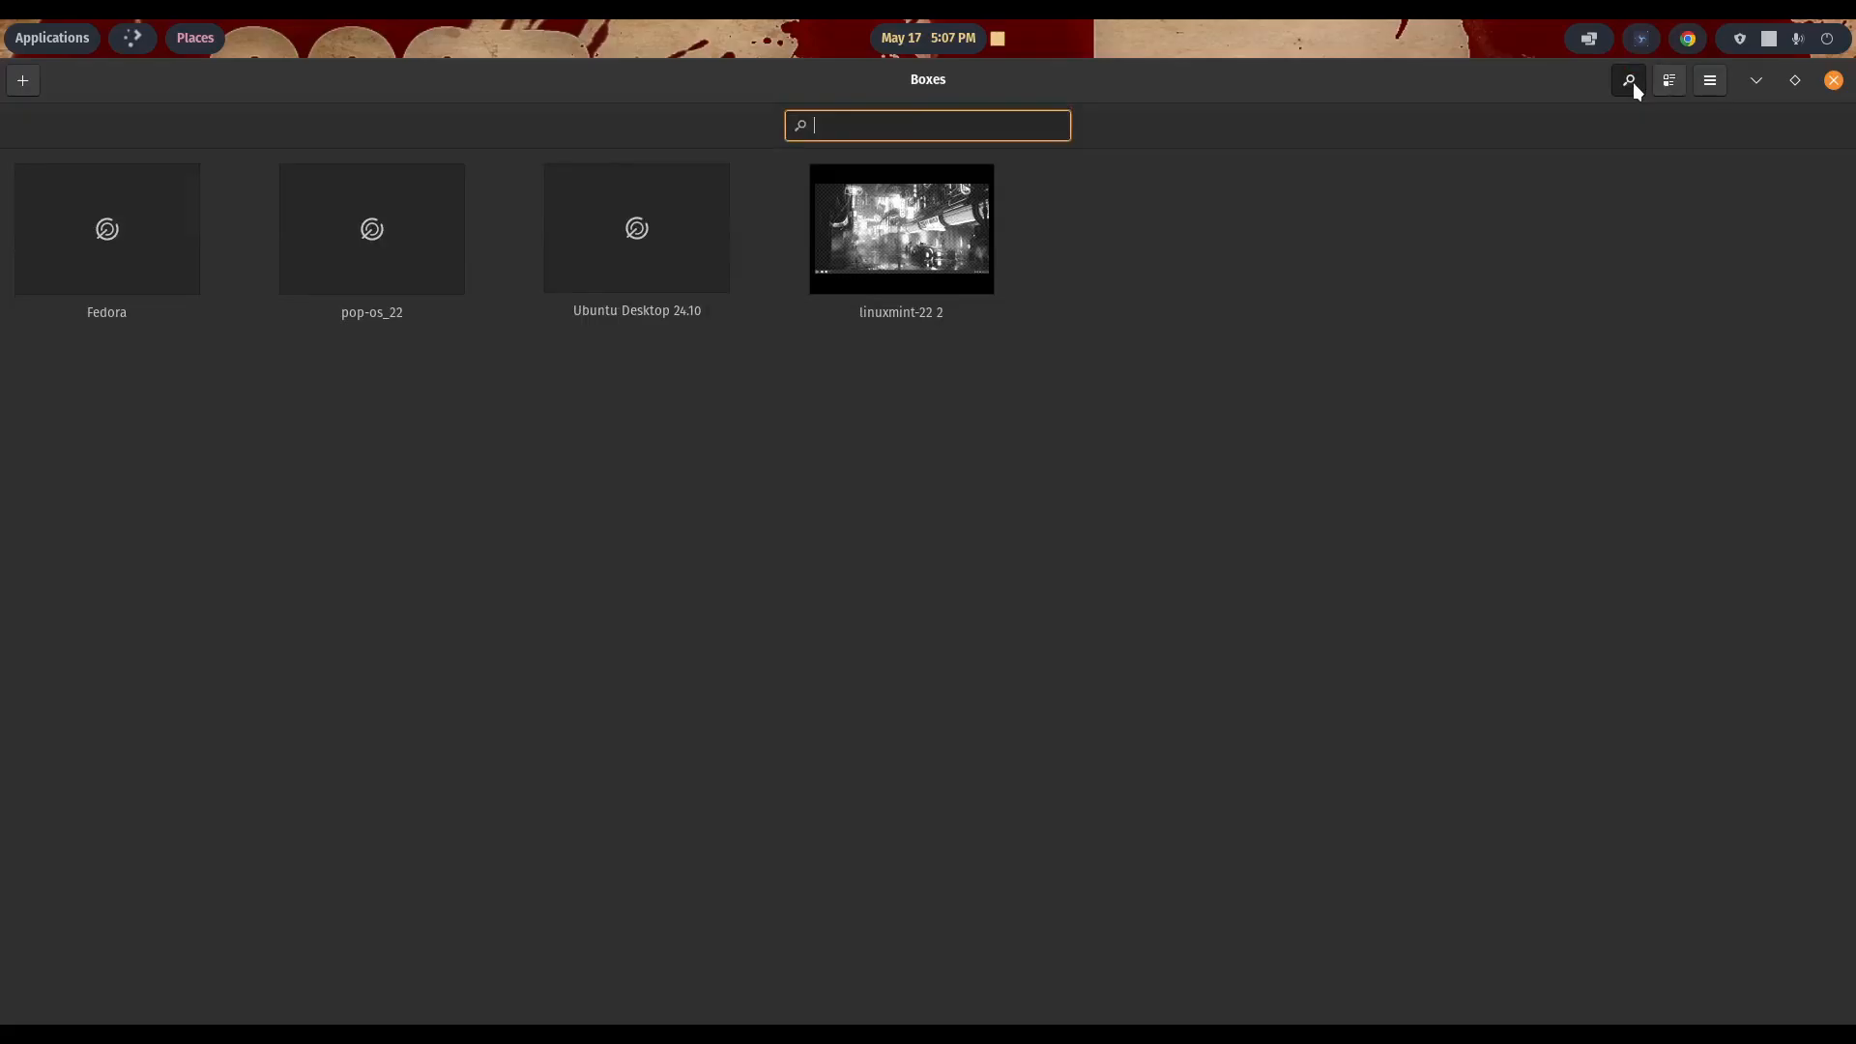
{"action": "left_click", "coordinate": [1631, 81]}
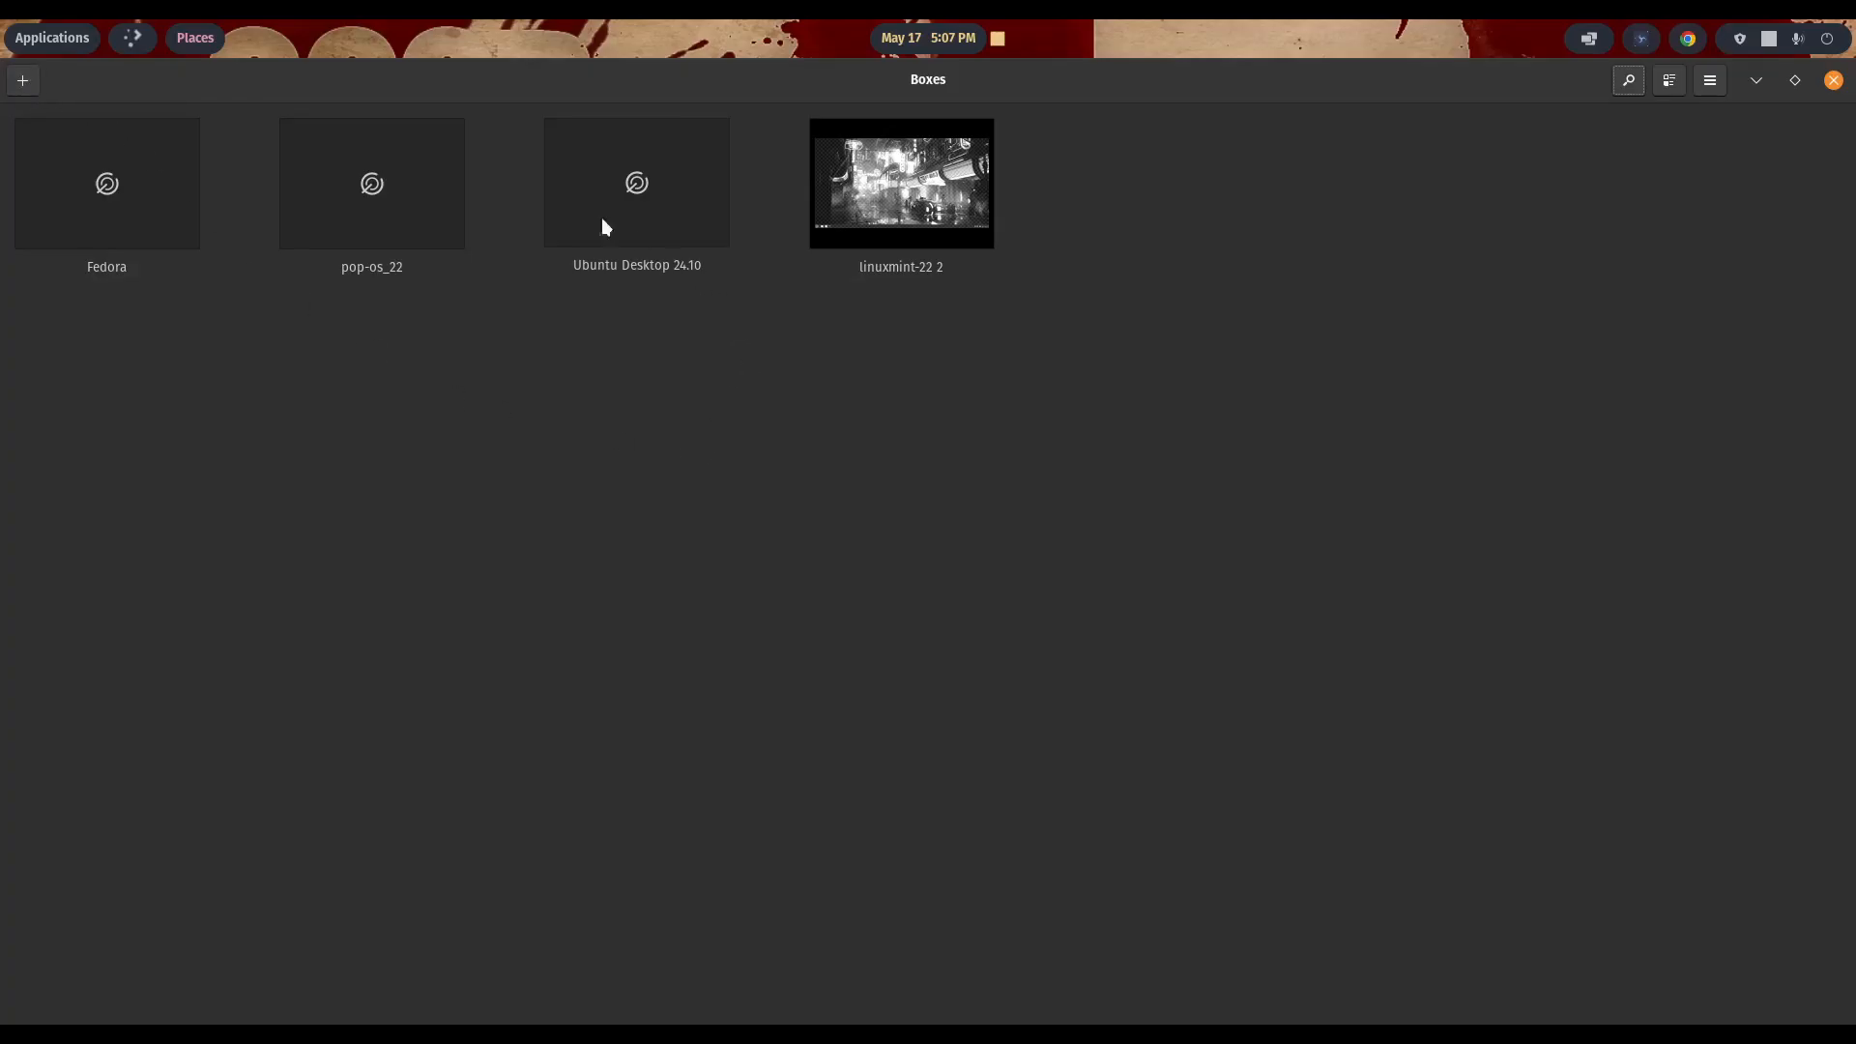
- Start the linuxmint-22 2 virtual machine and look through the applications available on its desktop
{"action": "left_click", "coordinate": [893, 200]}
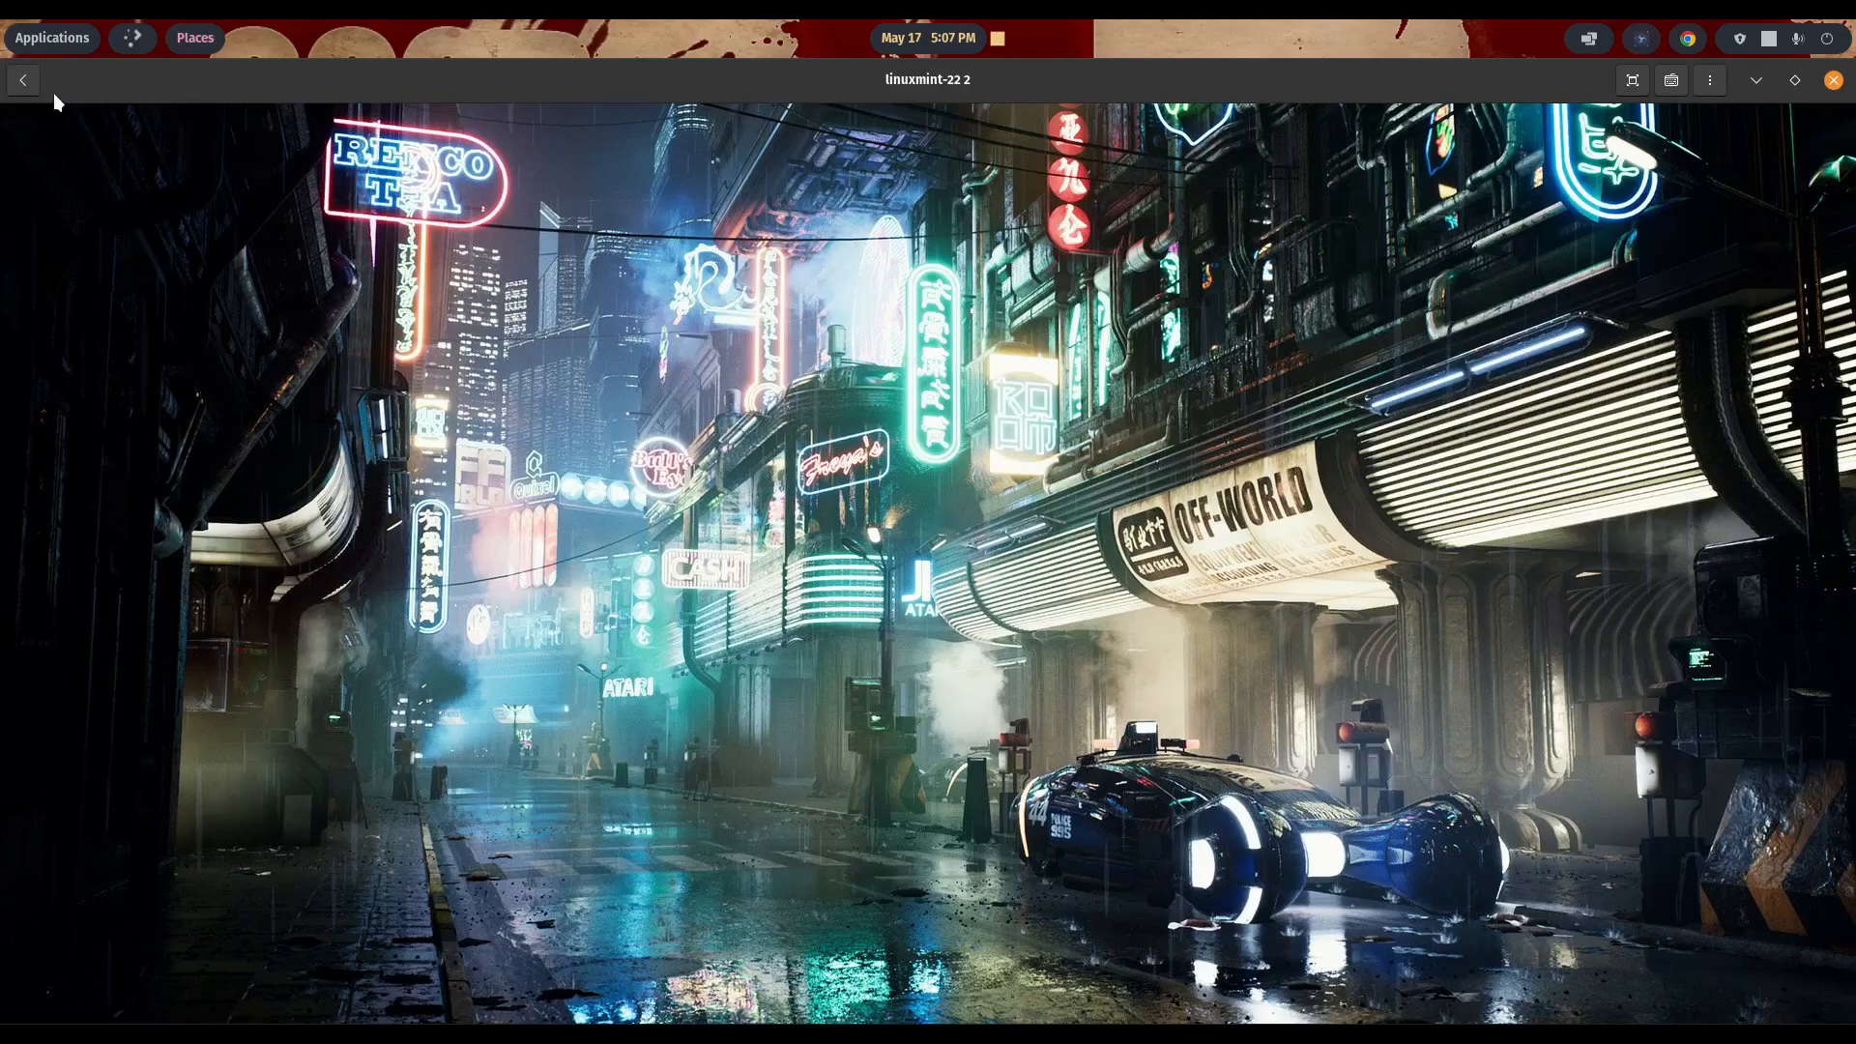
{"action": "left_click", "coordinate": [27, 81]}
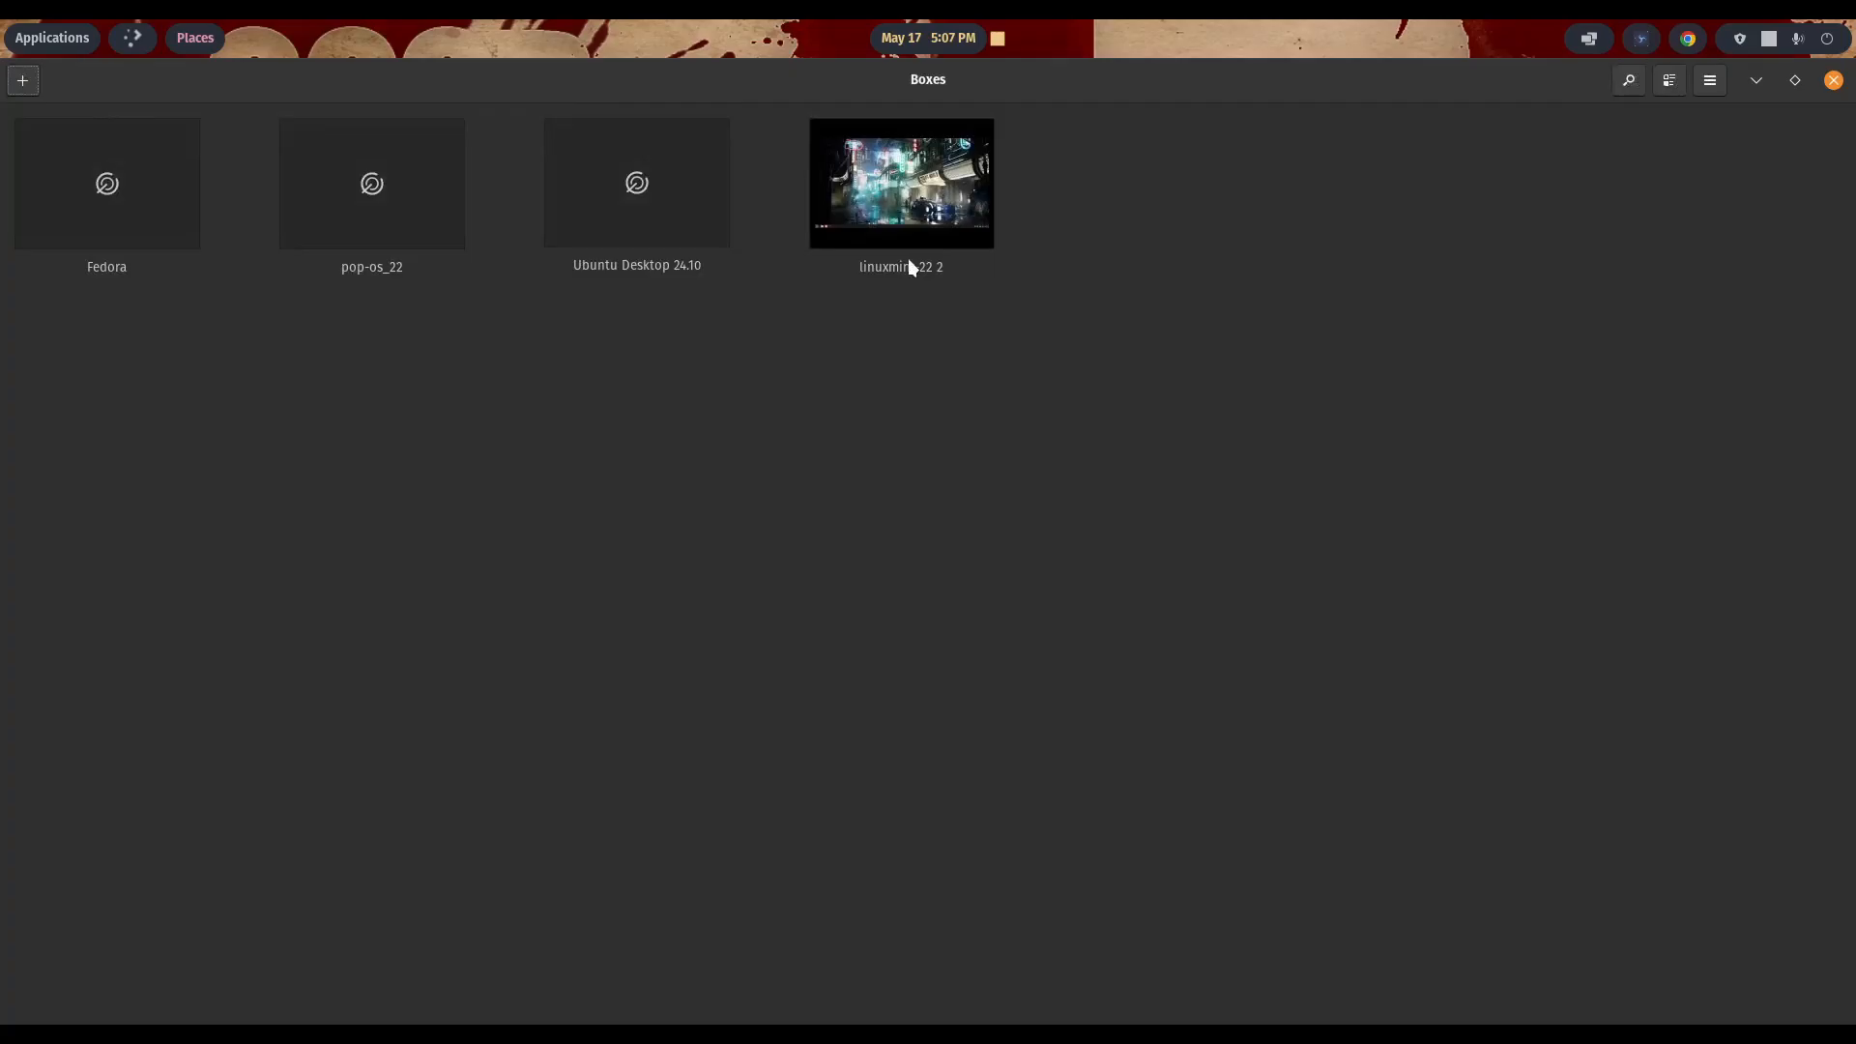
{"action": "left_click", "coordinate": [913, 206]}
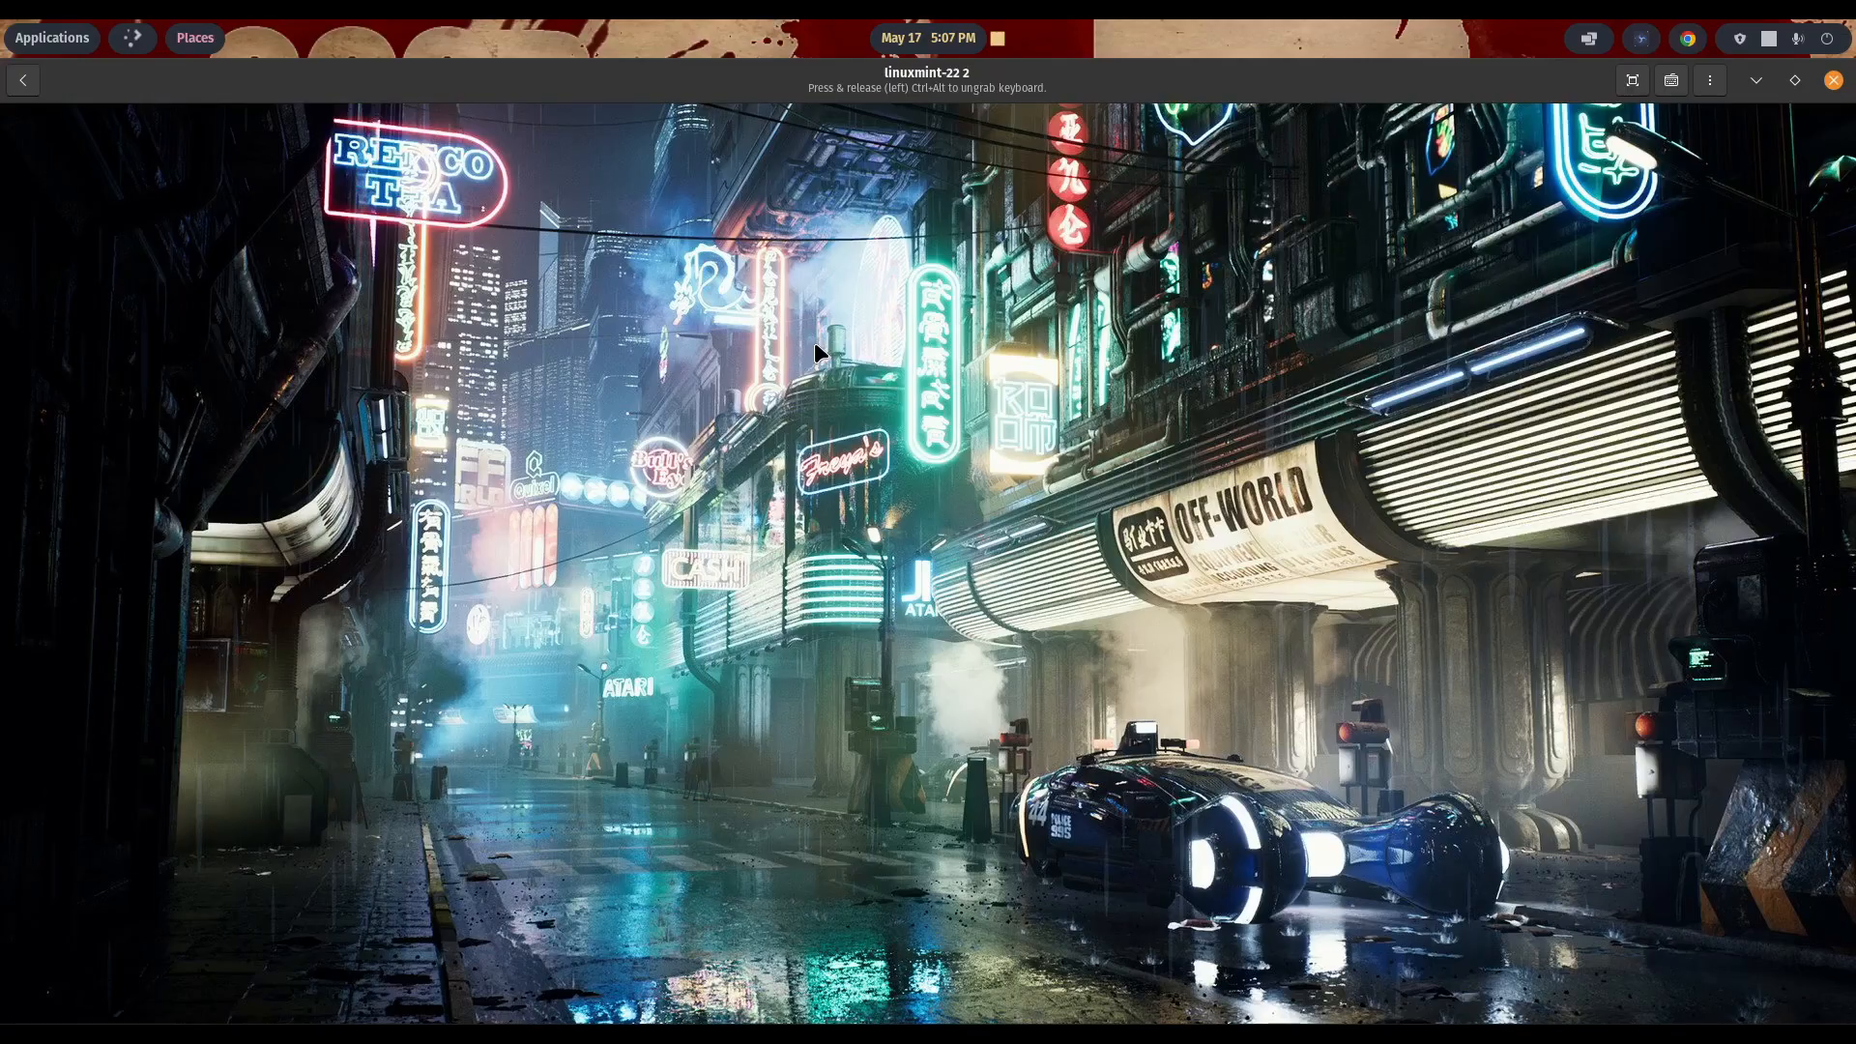
{"action": "left_click", "coordinate": [60, 995]}
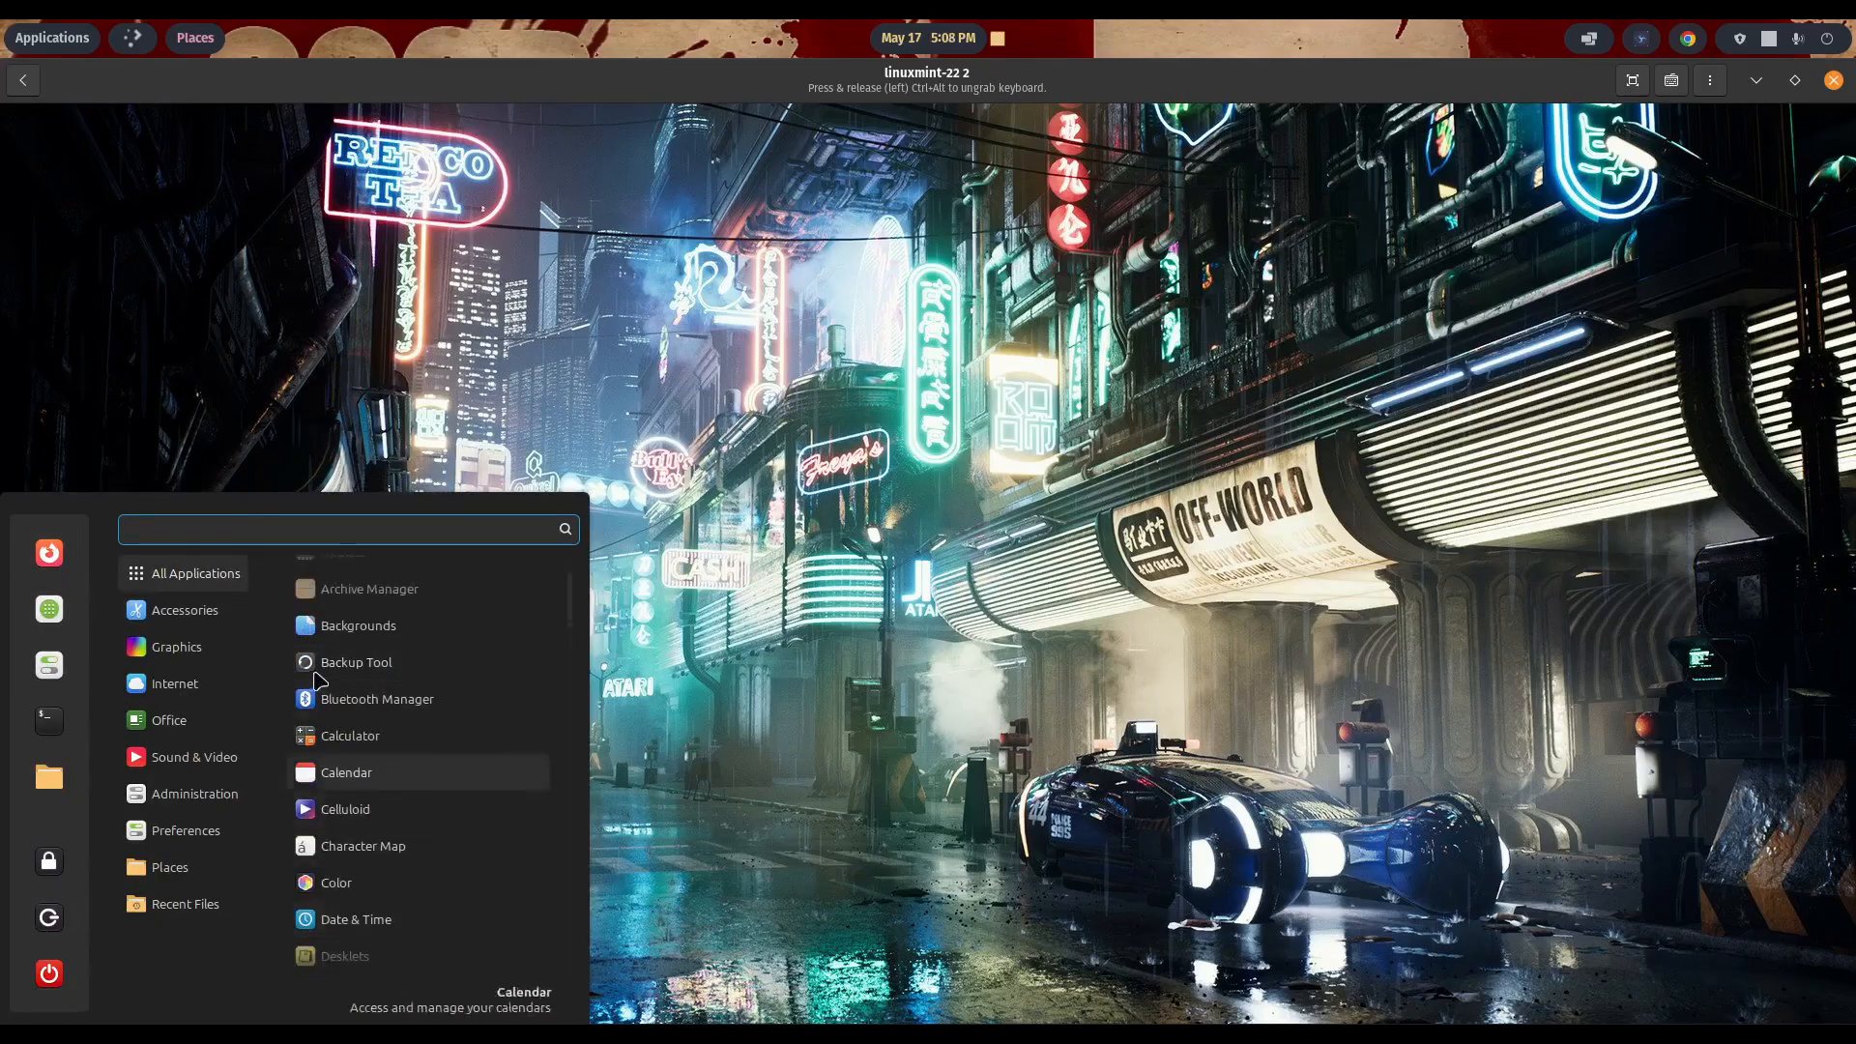
{"action": "left_click", "coordinate": [700, 710]}
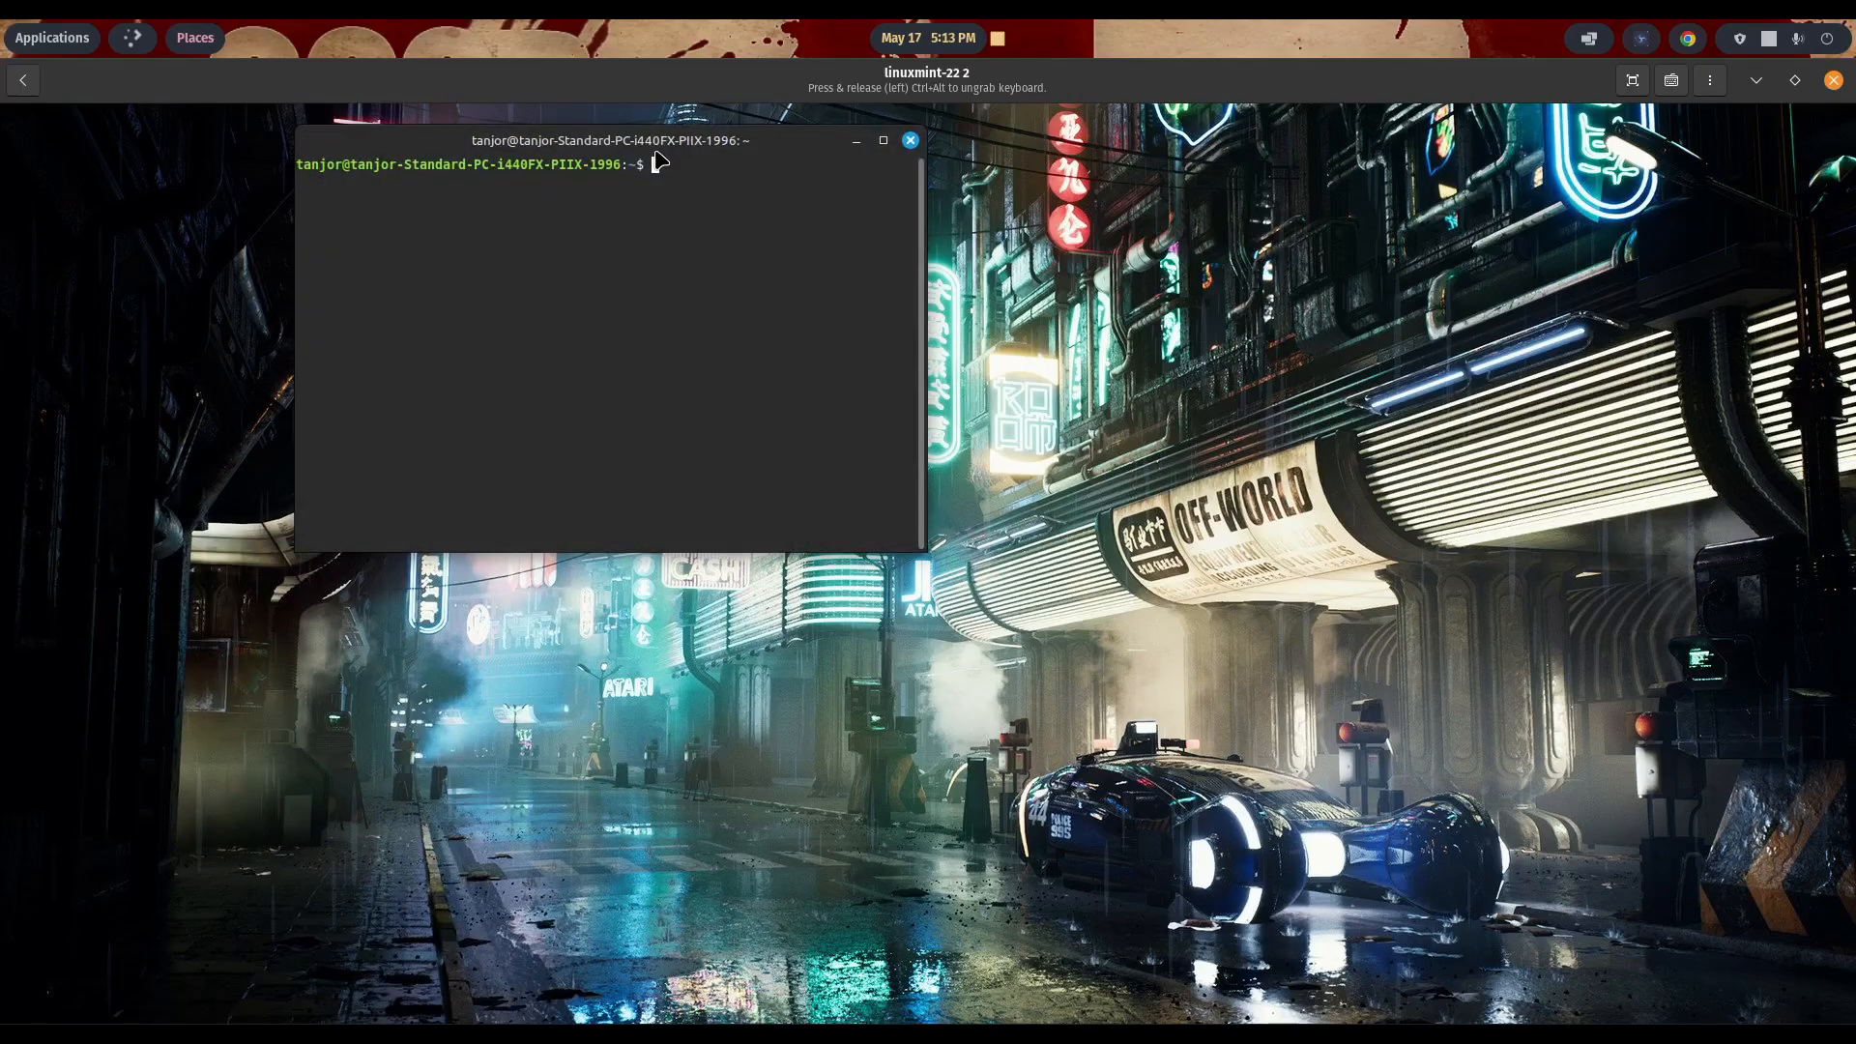
- Run "sudo apt update" in the Linux Mint terminal and enter the account password
{"action": "left_click_drag", "start_coordinate": [646, 133], "coordinate": [1051, 282]}
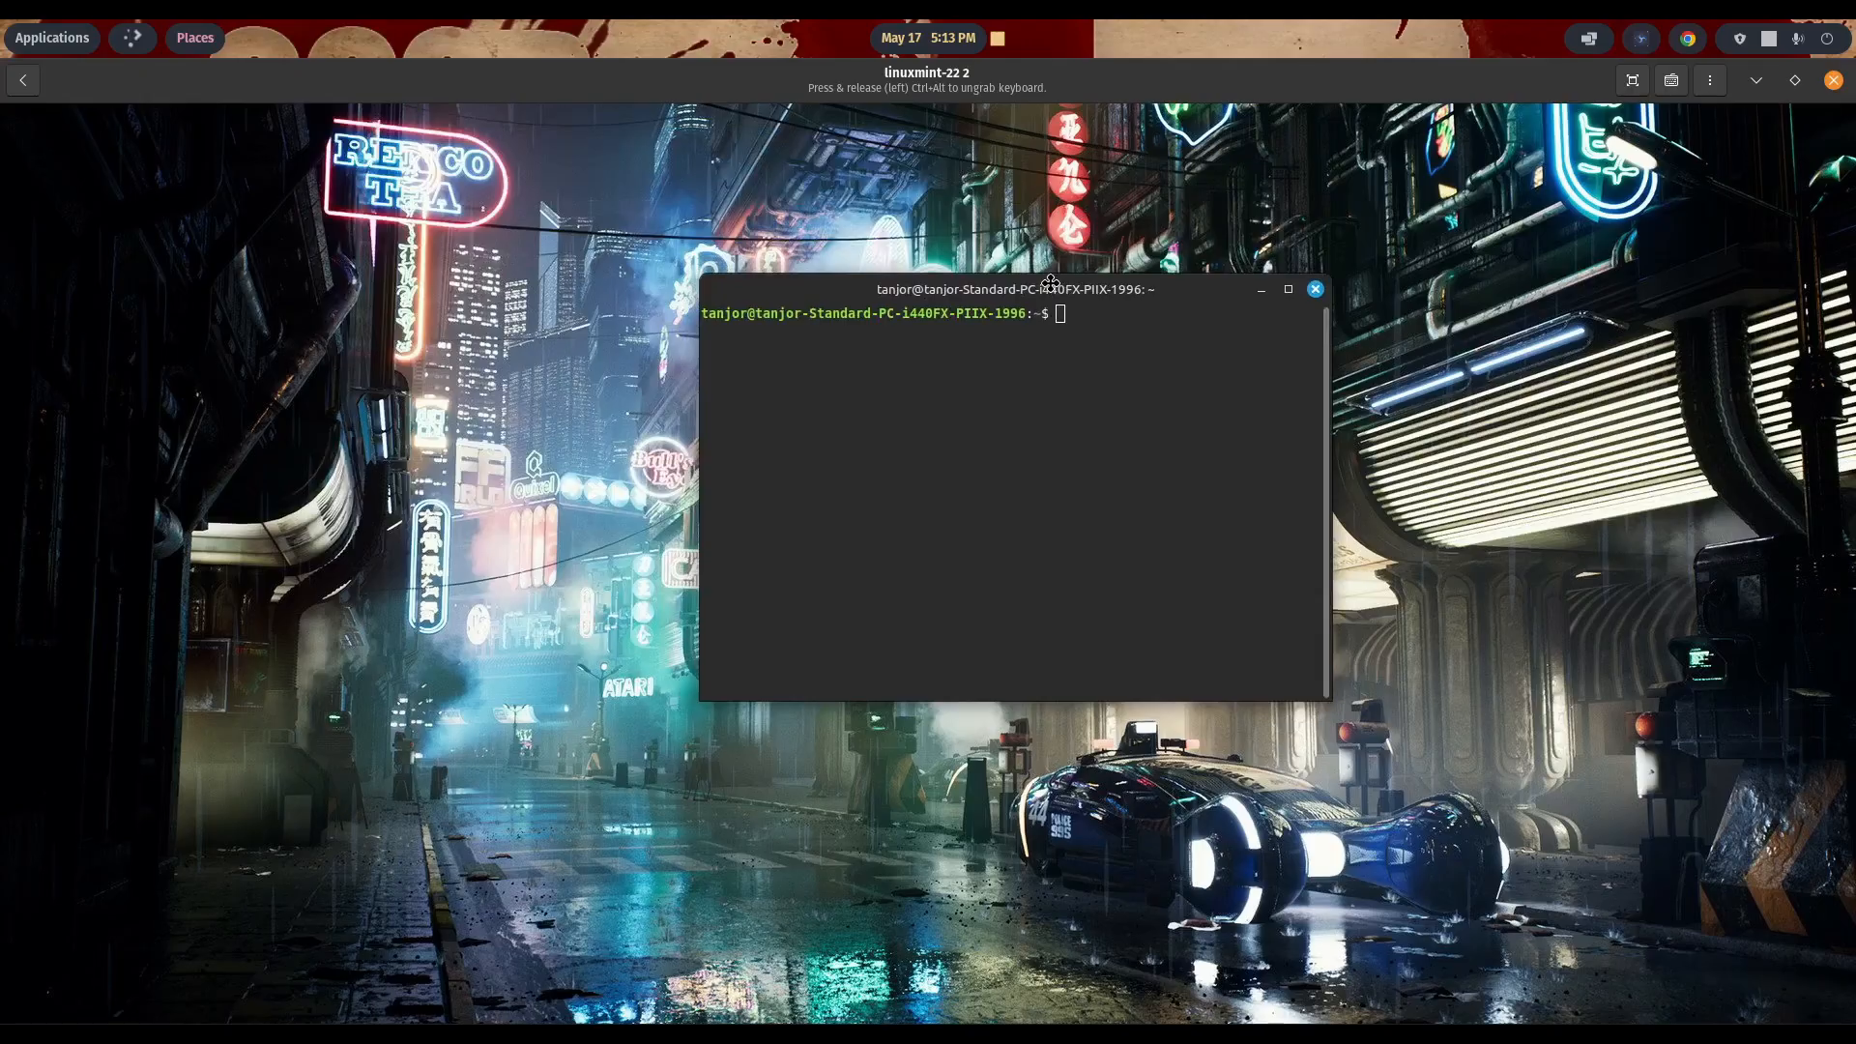
{"action": "type", "text": "sudo apt update"}
{"action": "key", "text": "Return"}
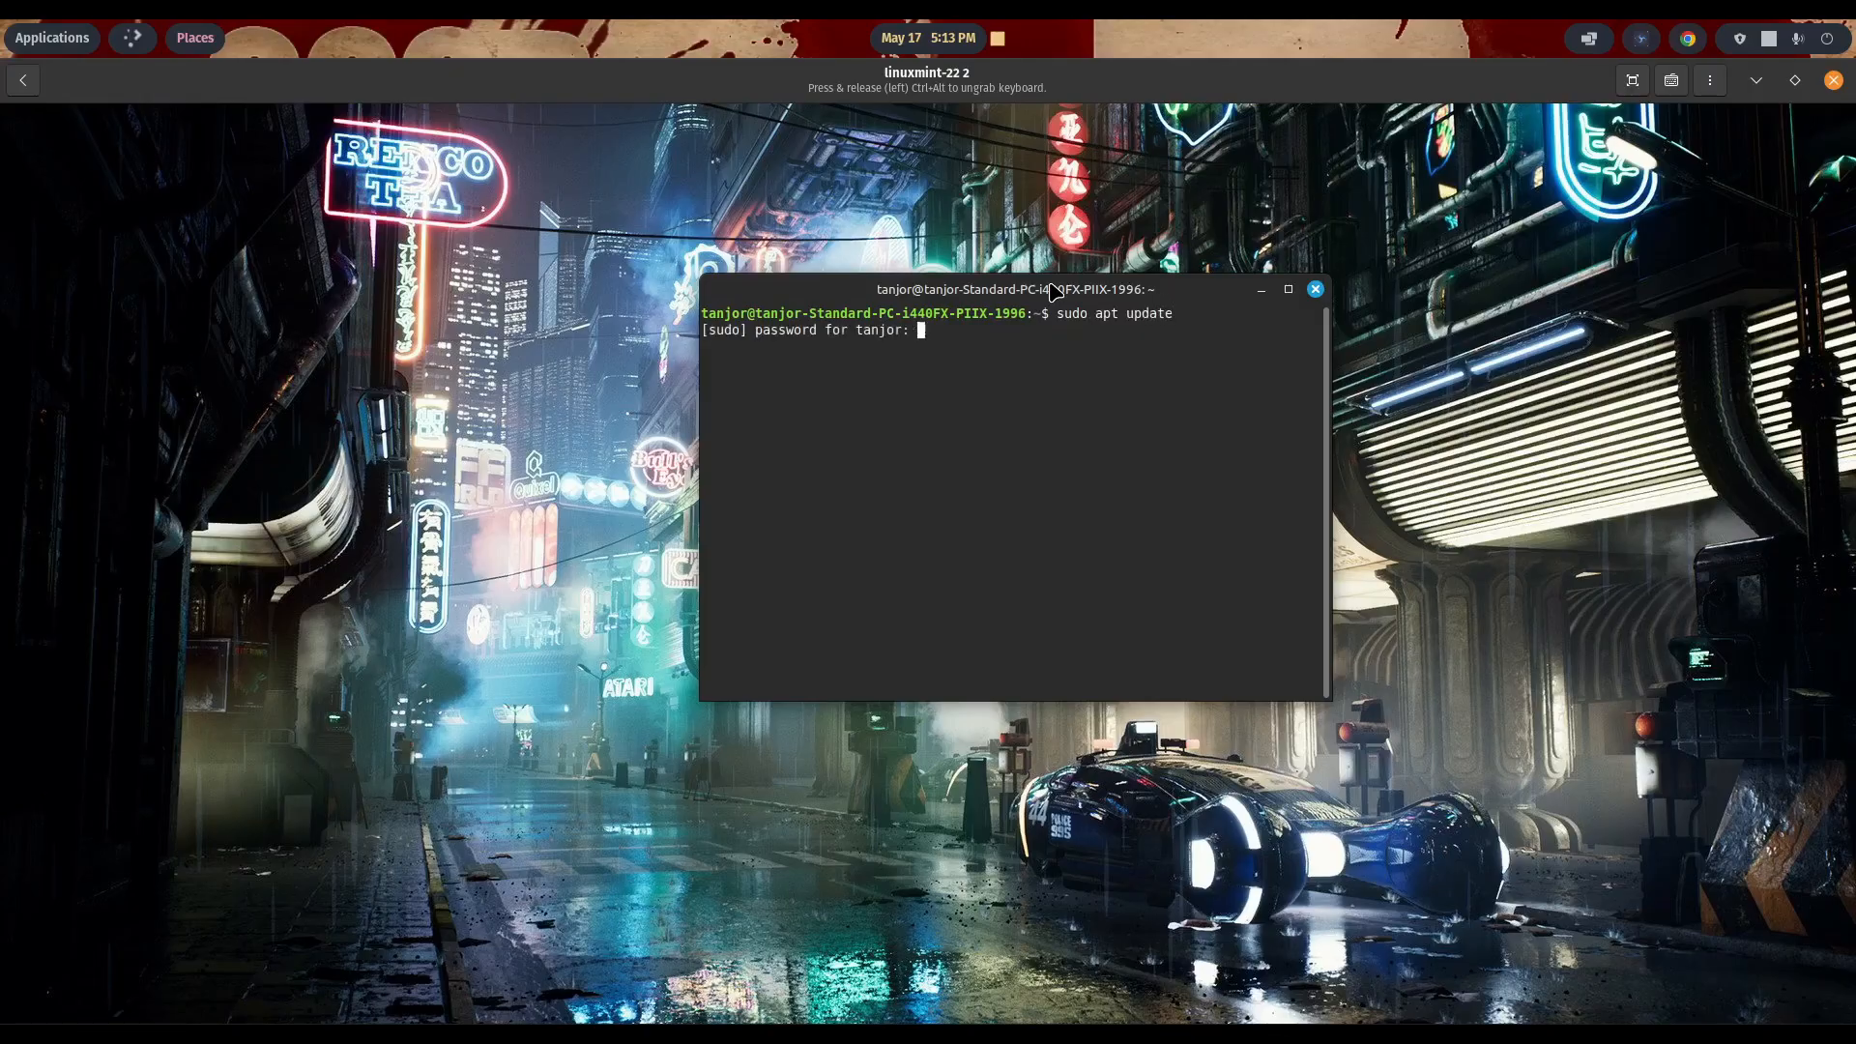
{"action": "type", "text": "*****"}
{"action": "key", "text": "Return"}
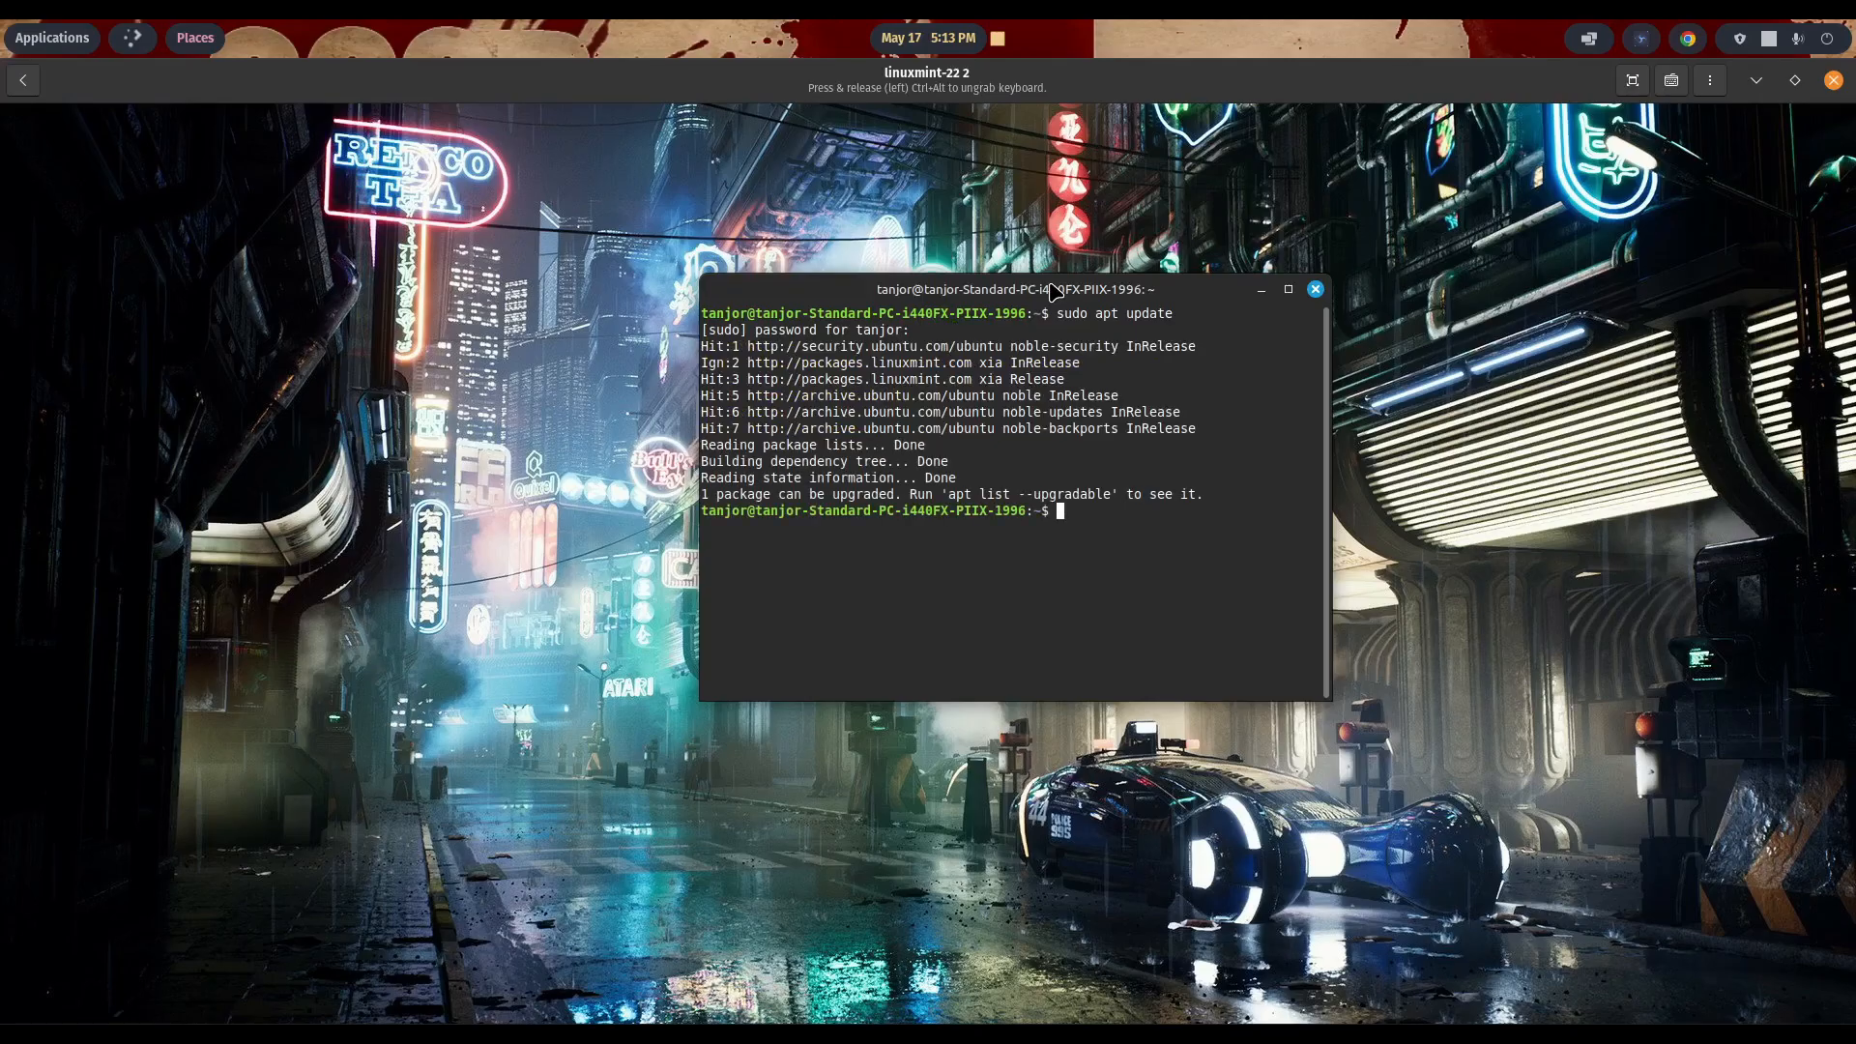
- Install GNOME Boxes with "sudo apt install gnome-boxes" and accept the package download
{"action": "type", "text": "sudo apt install gnome-boxz"}
{"action": "key", "text": "BackSpace"}
{"action": "type", "text": "es"}
{"action": "key", "text": "Return"}
{"action": "type", "text": "y"}
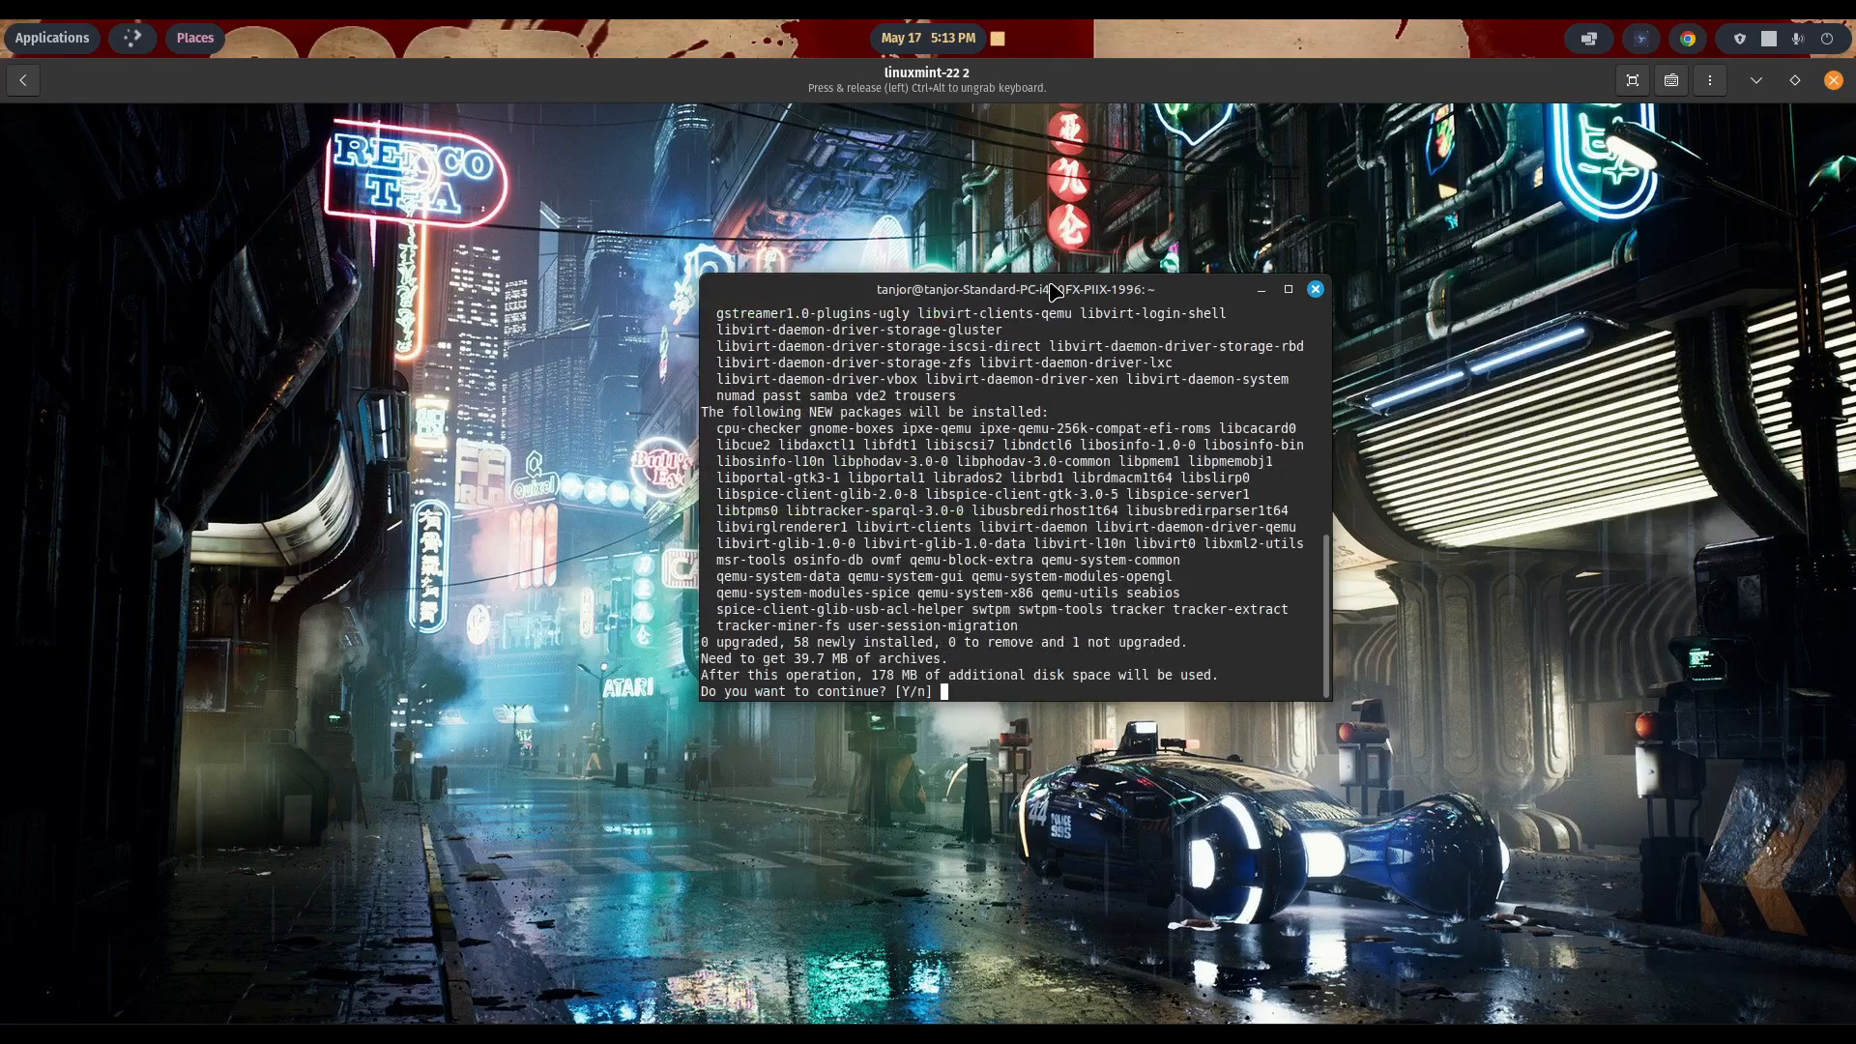
{"action": "key", "text": "Return"}
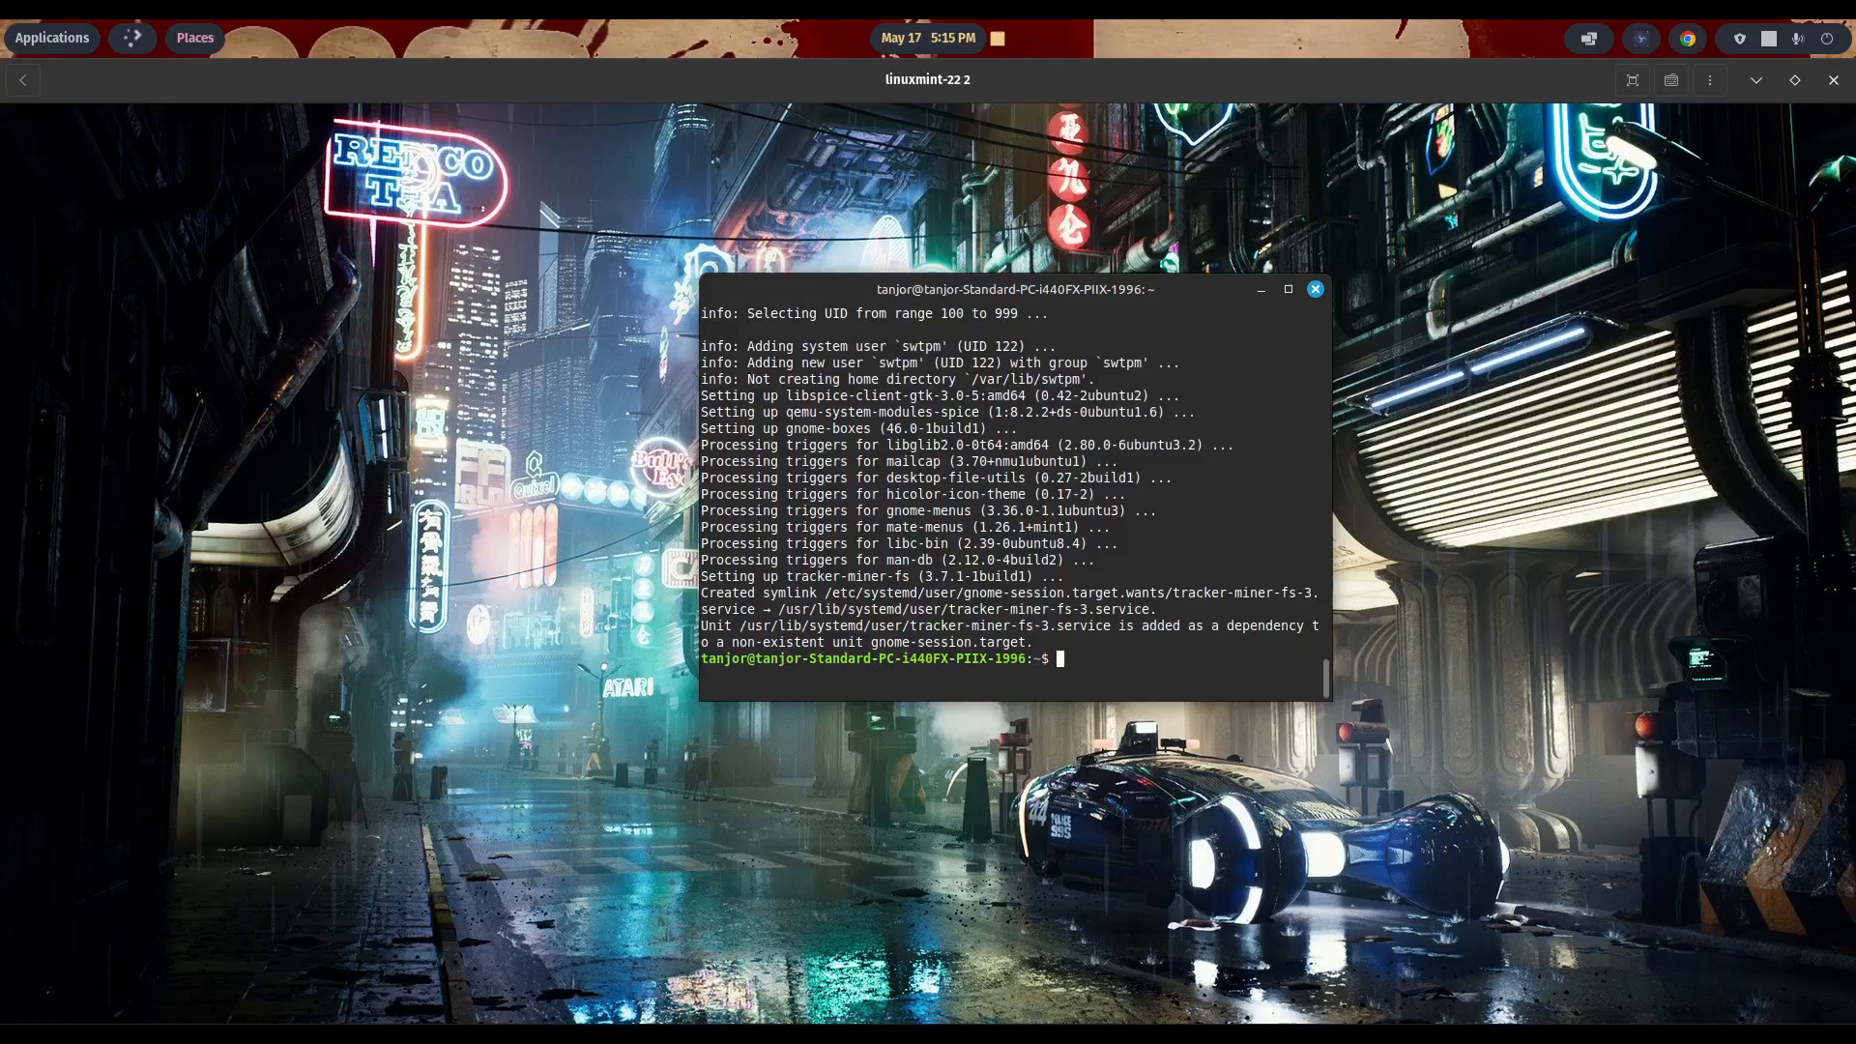
- Check virtualization support with "egrep -c '(vmx|svm)' /proc/cpuinfo" and close the terminal
{"action": "right_click", "coordinate": [1063, 661]}
{"action": "left_click", "coordinate": [1108, 784]}
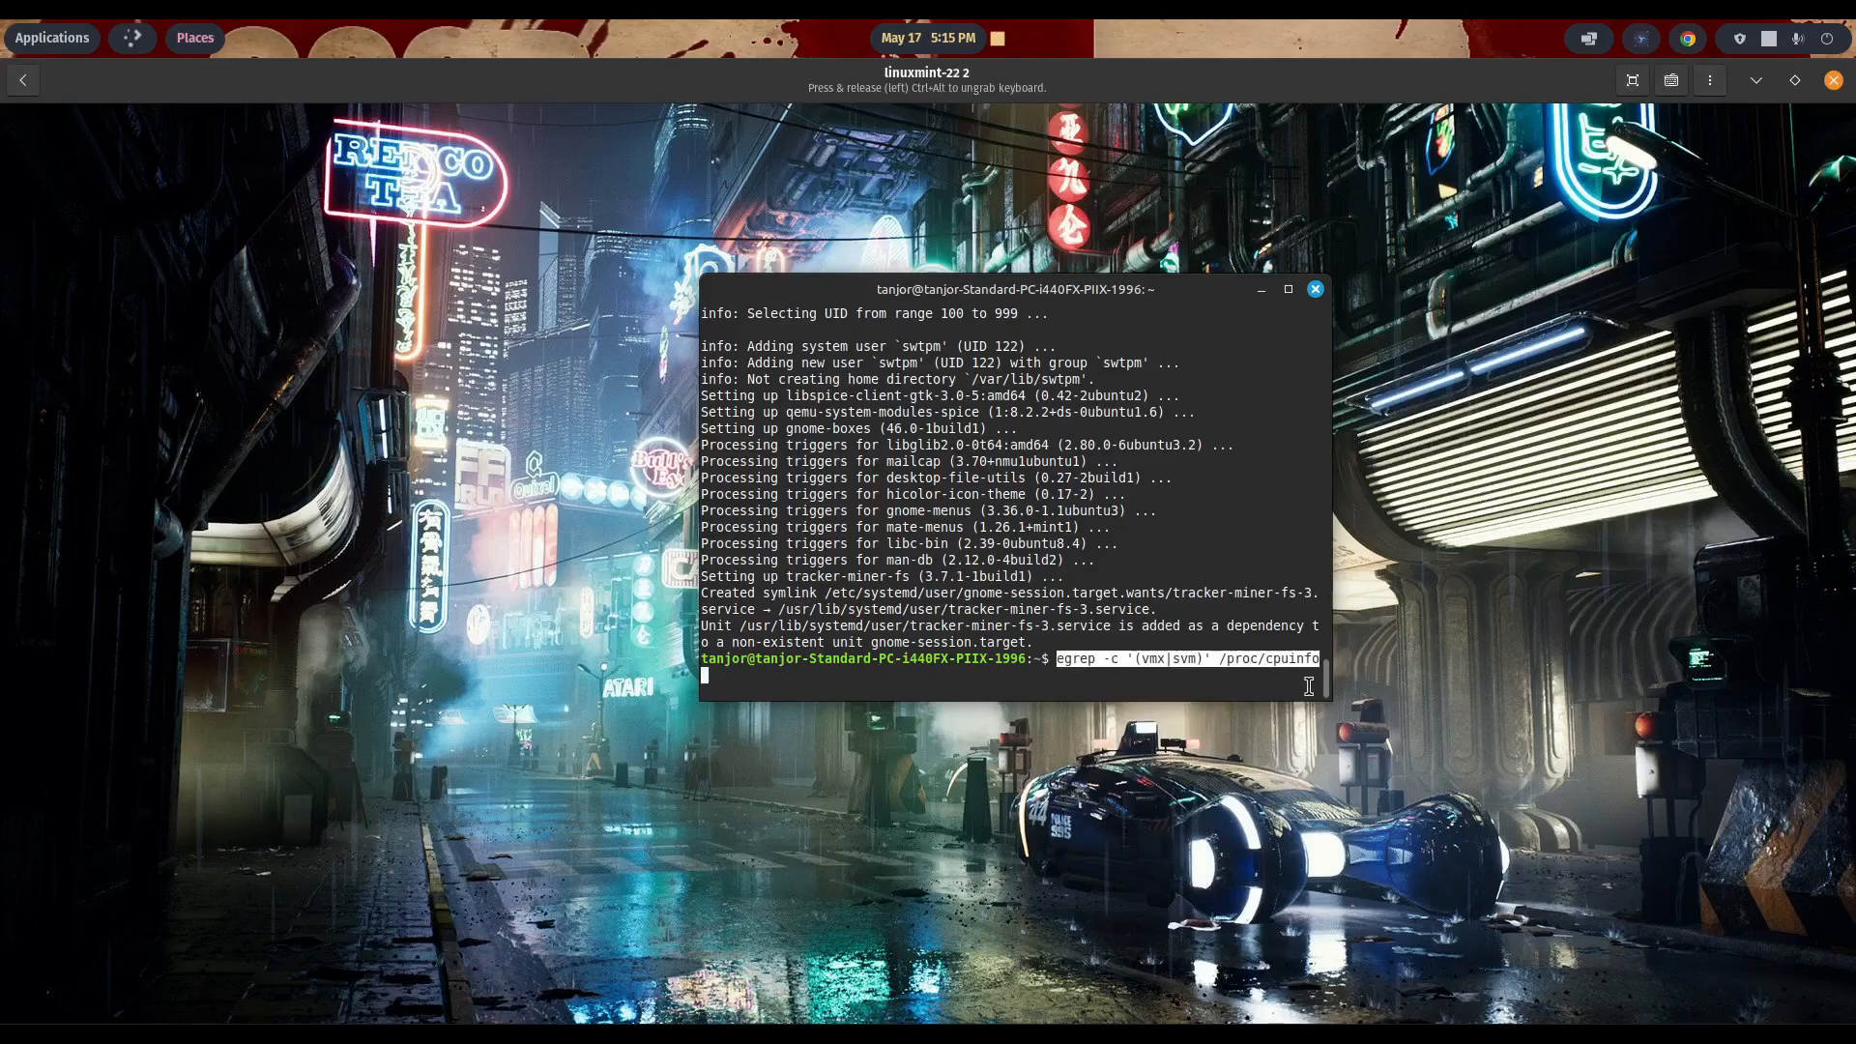
{"action": "key", "text": "Return"}
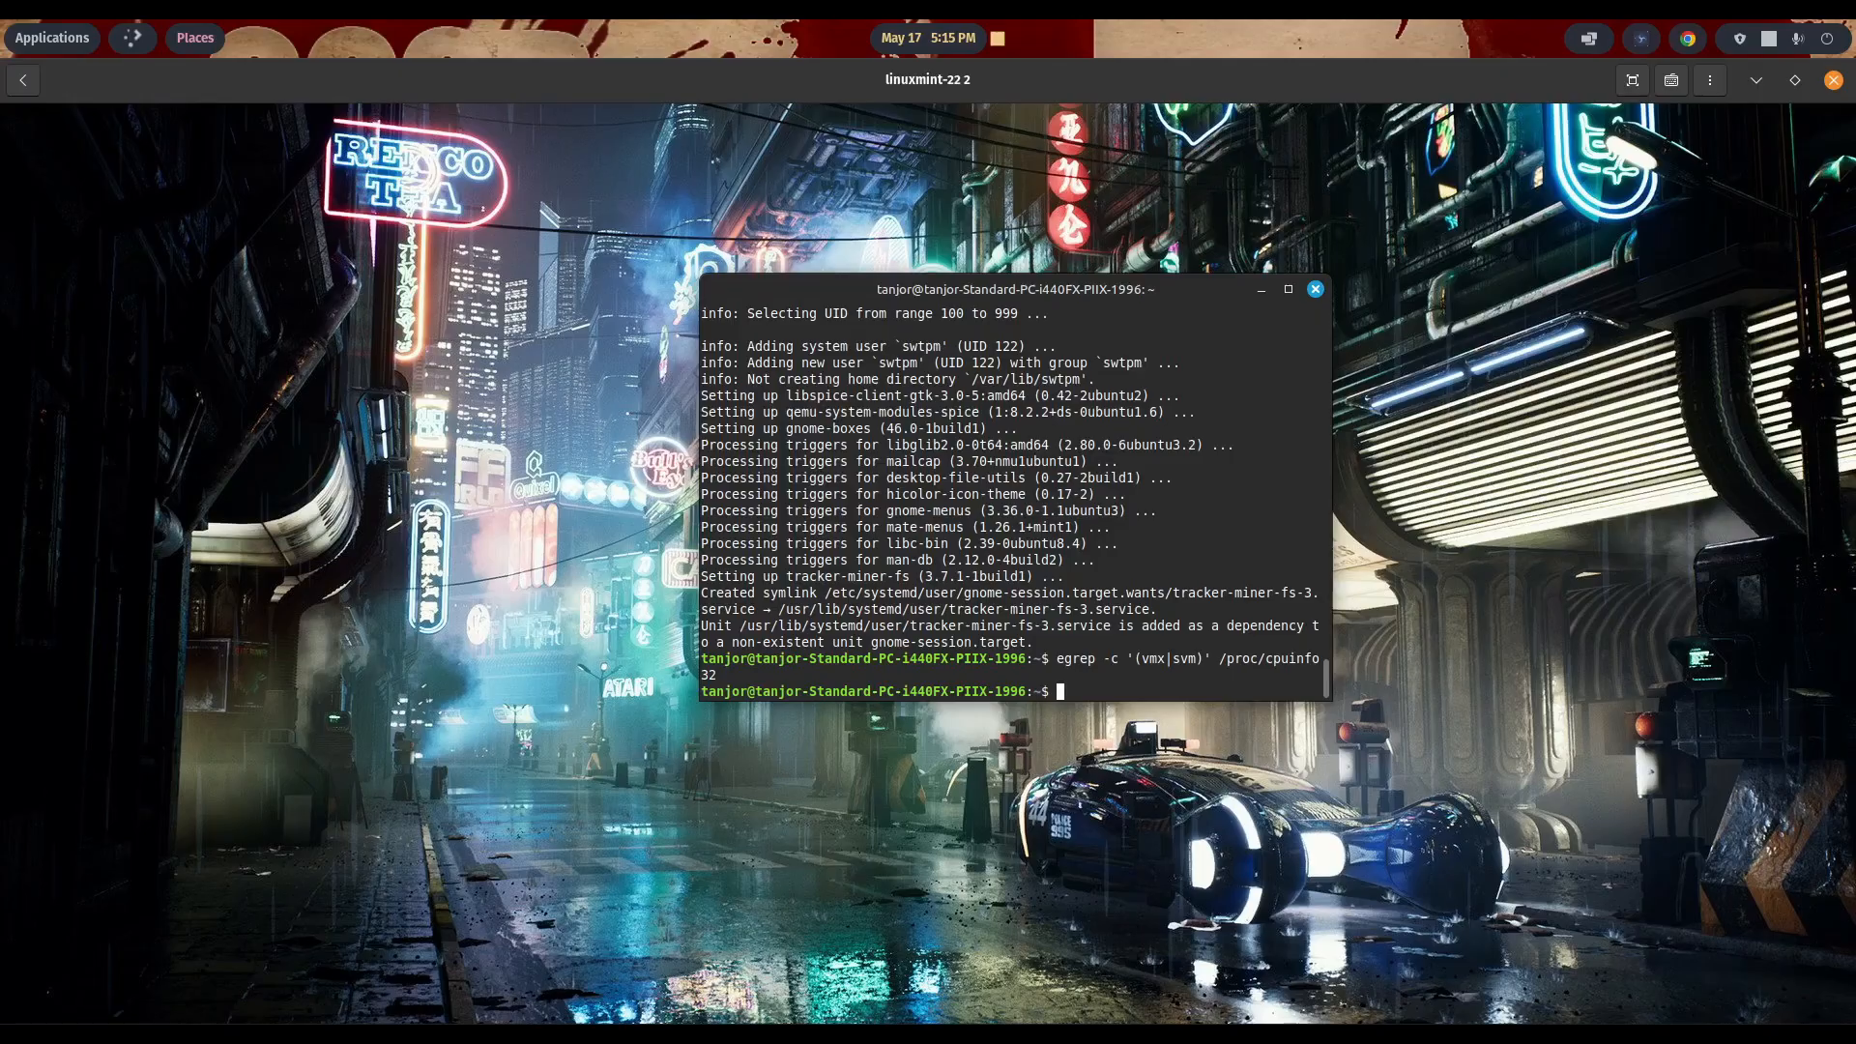
{"action": "left_click", "coordinate": [1316, 289]}
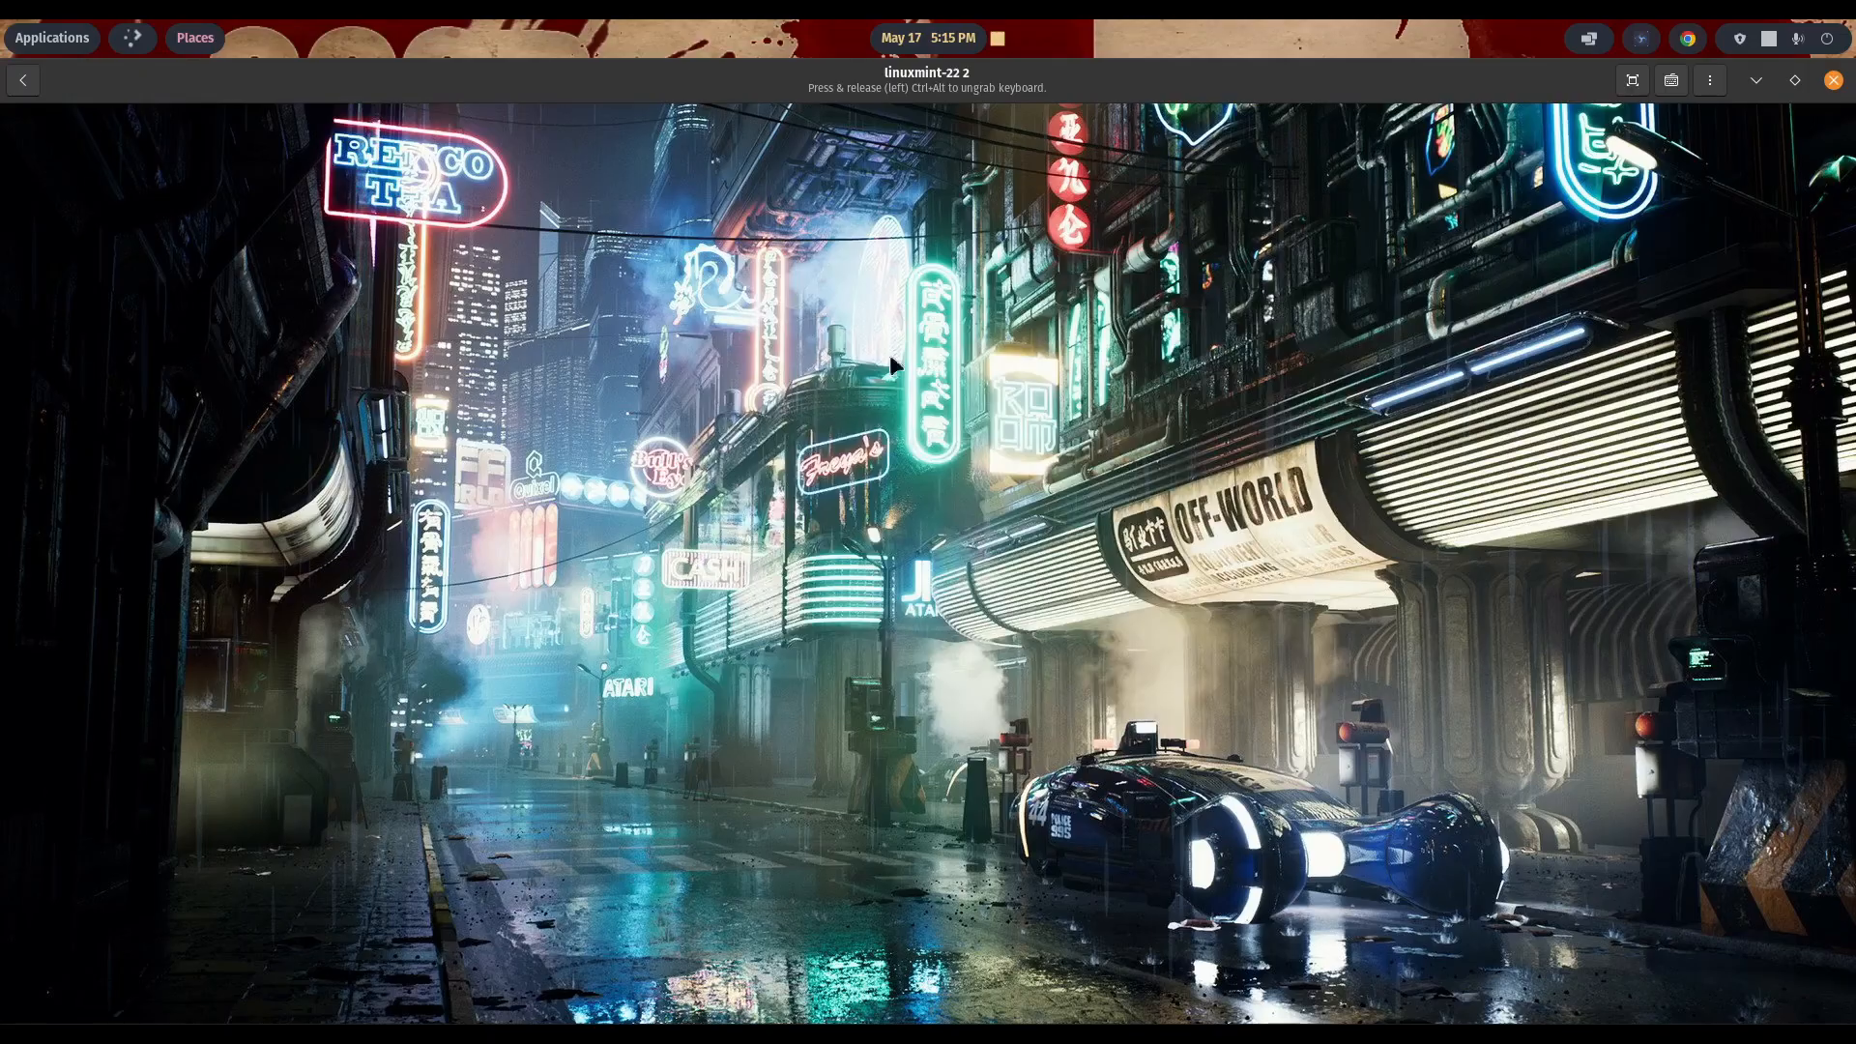
- Launch the newly installed Boxes inside Linux Mint and dismiss its Welcome Tutorial
{"action": "key", "text": "super"}
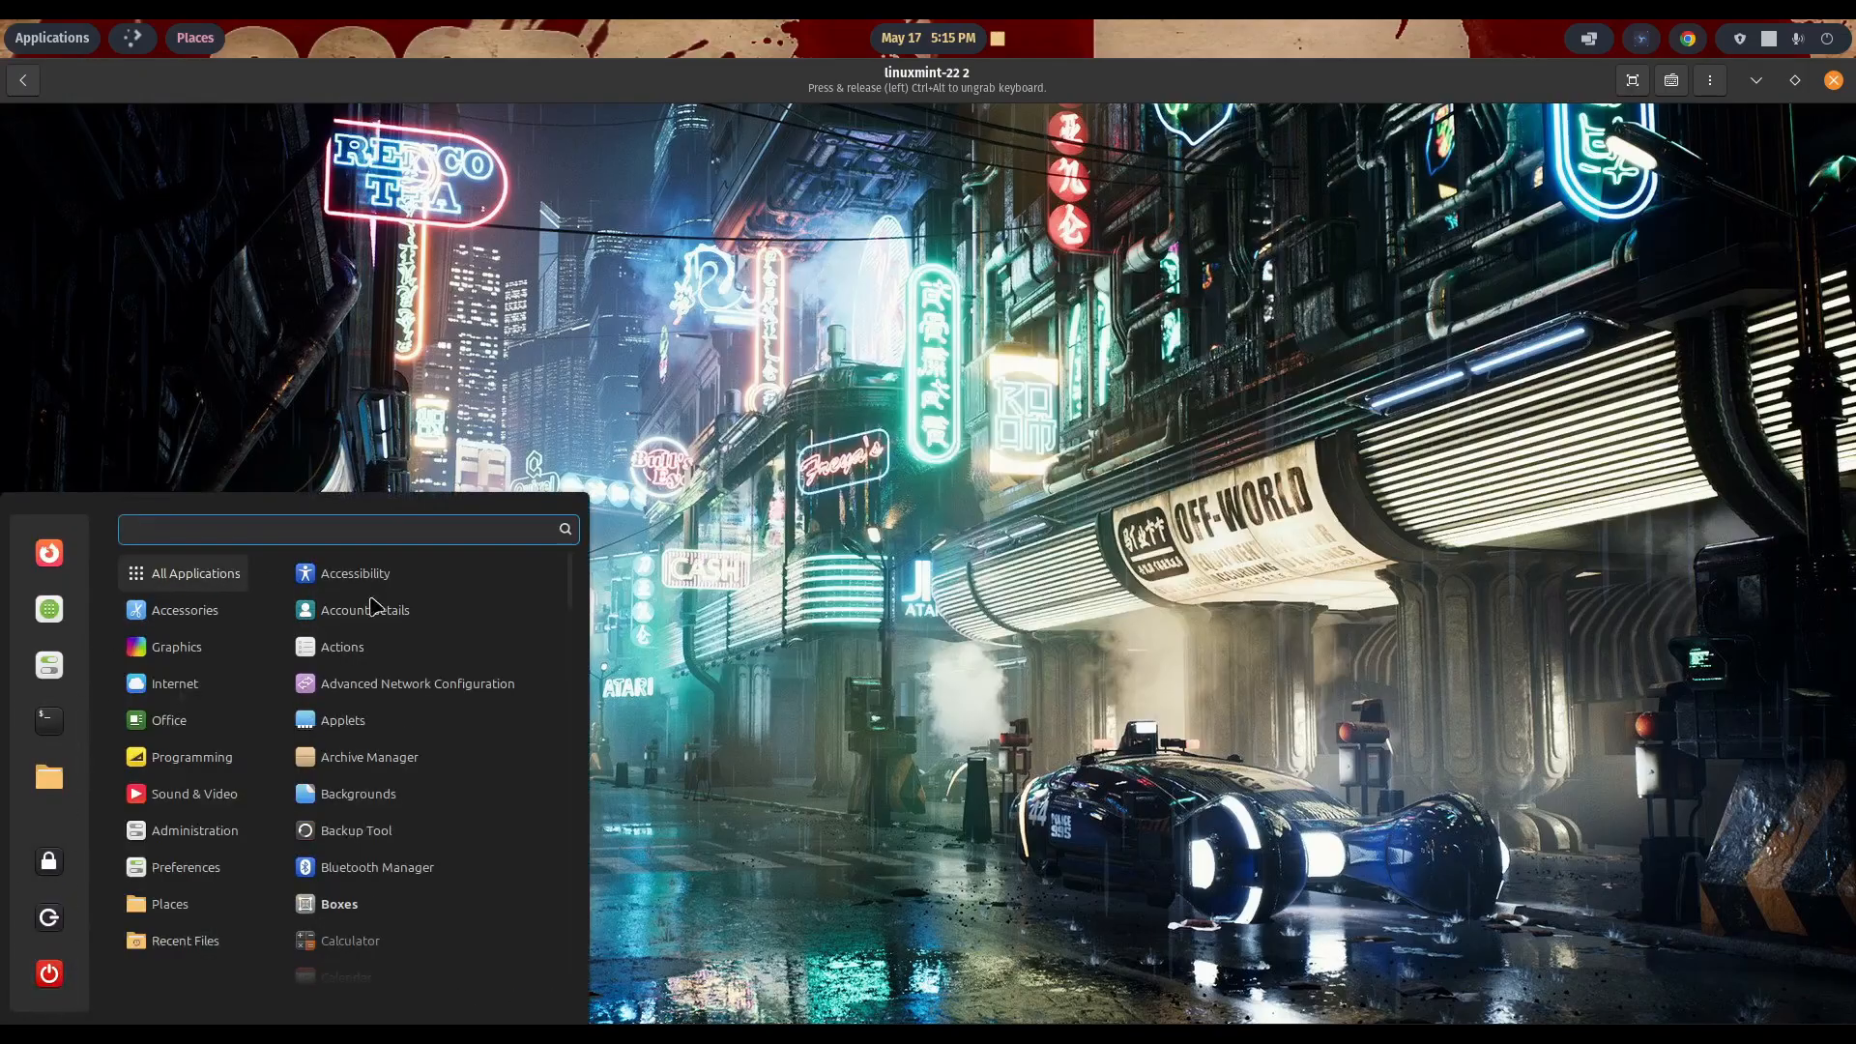
{"action": "scroll", "coordinate": [438, 715], "scroll_direction": "down", "scroll_amount": 1}
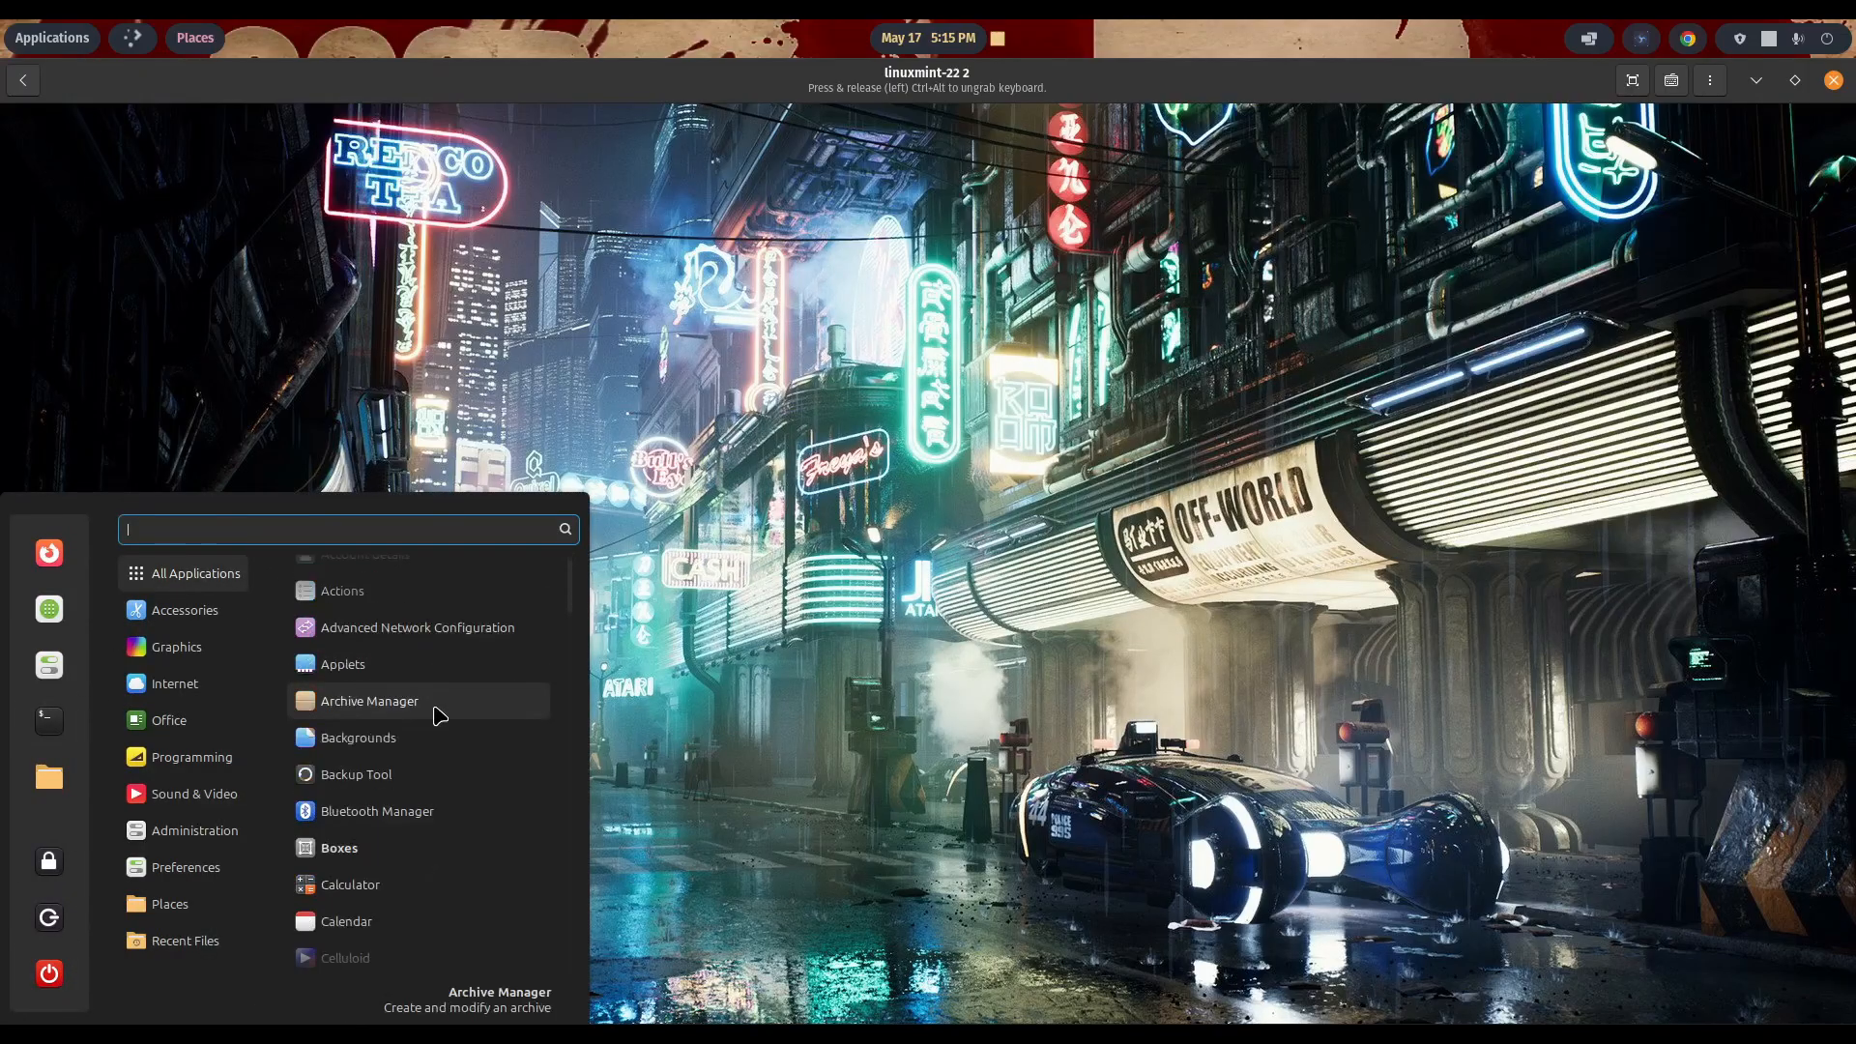
{"action": "left_click", "coordinate": [376, 856]}
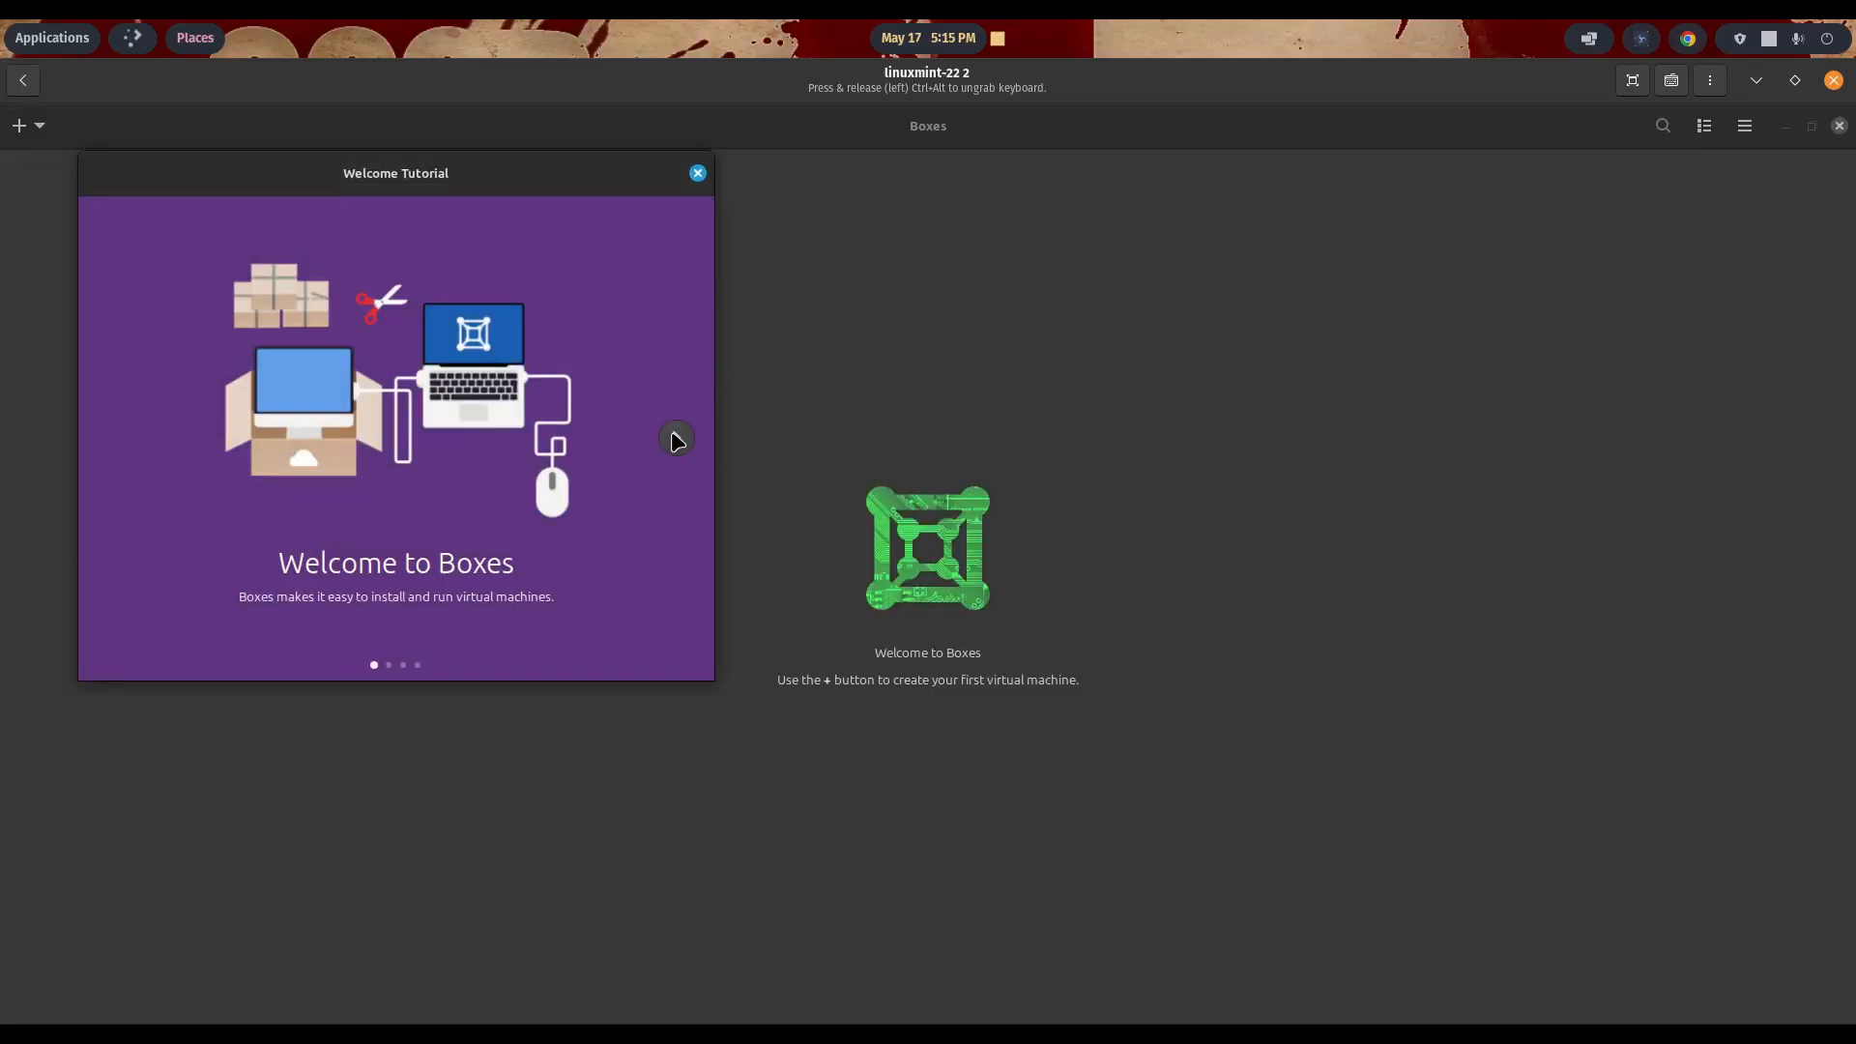
{"action": "left_click", "coordinate": [697, 175]}
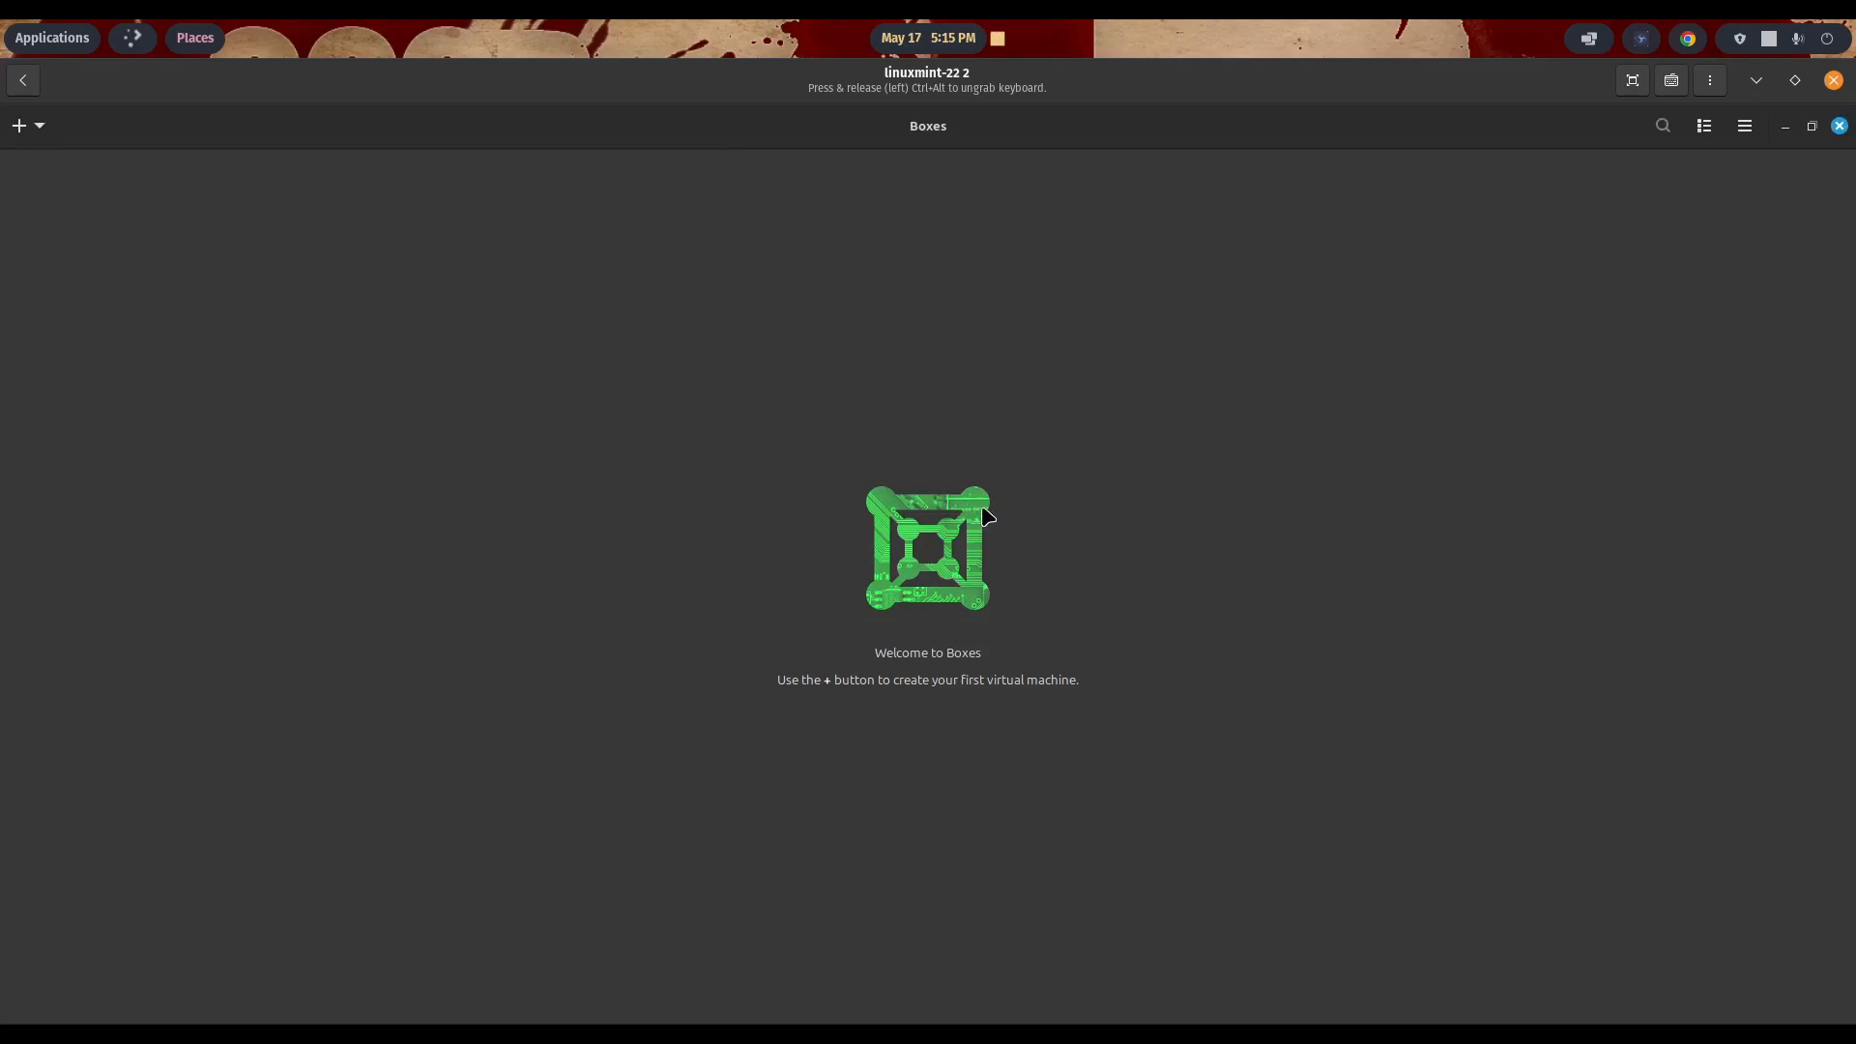
- Close Boxes in the guest and shut down the Linux Mint virtual machine
{"action": "left_click", "coordinate": [1840, 126]}
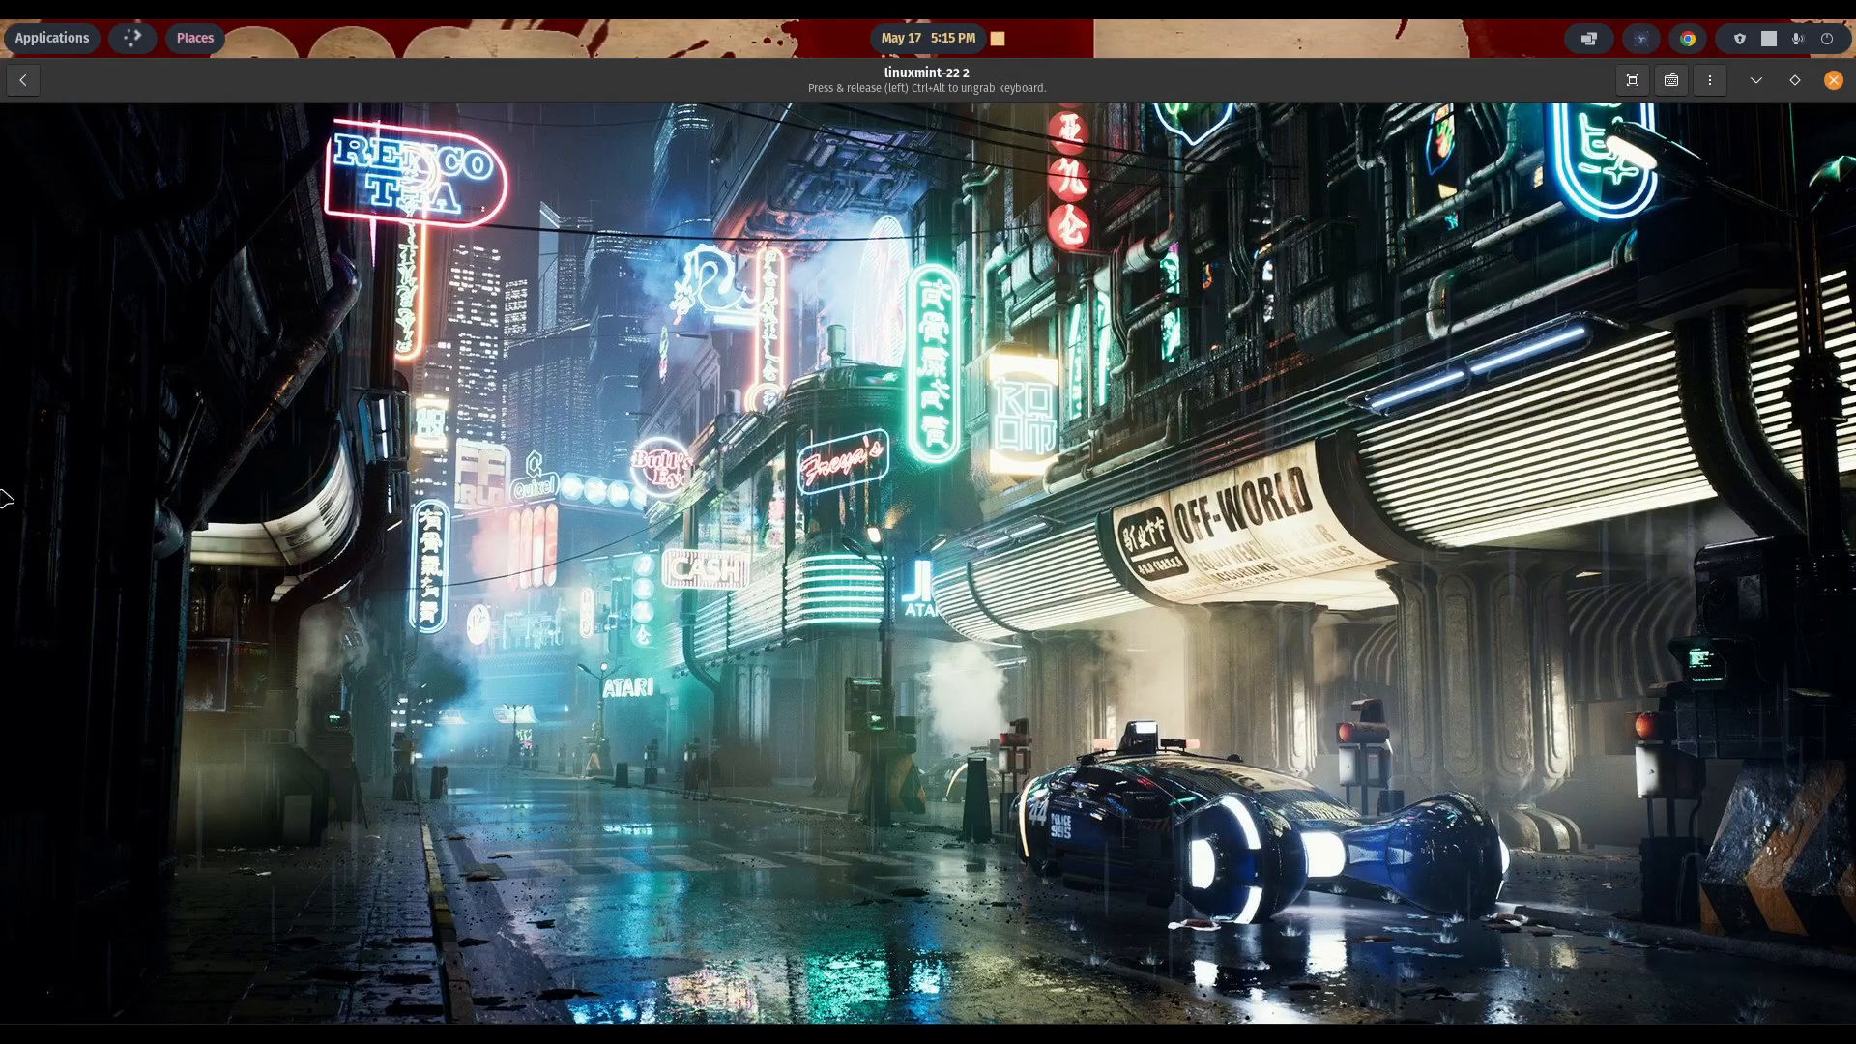
{"action": "left_click", "coordinate": [26, 1031]}
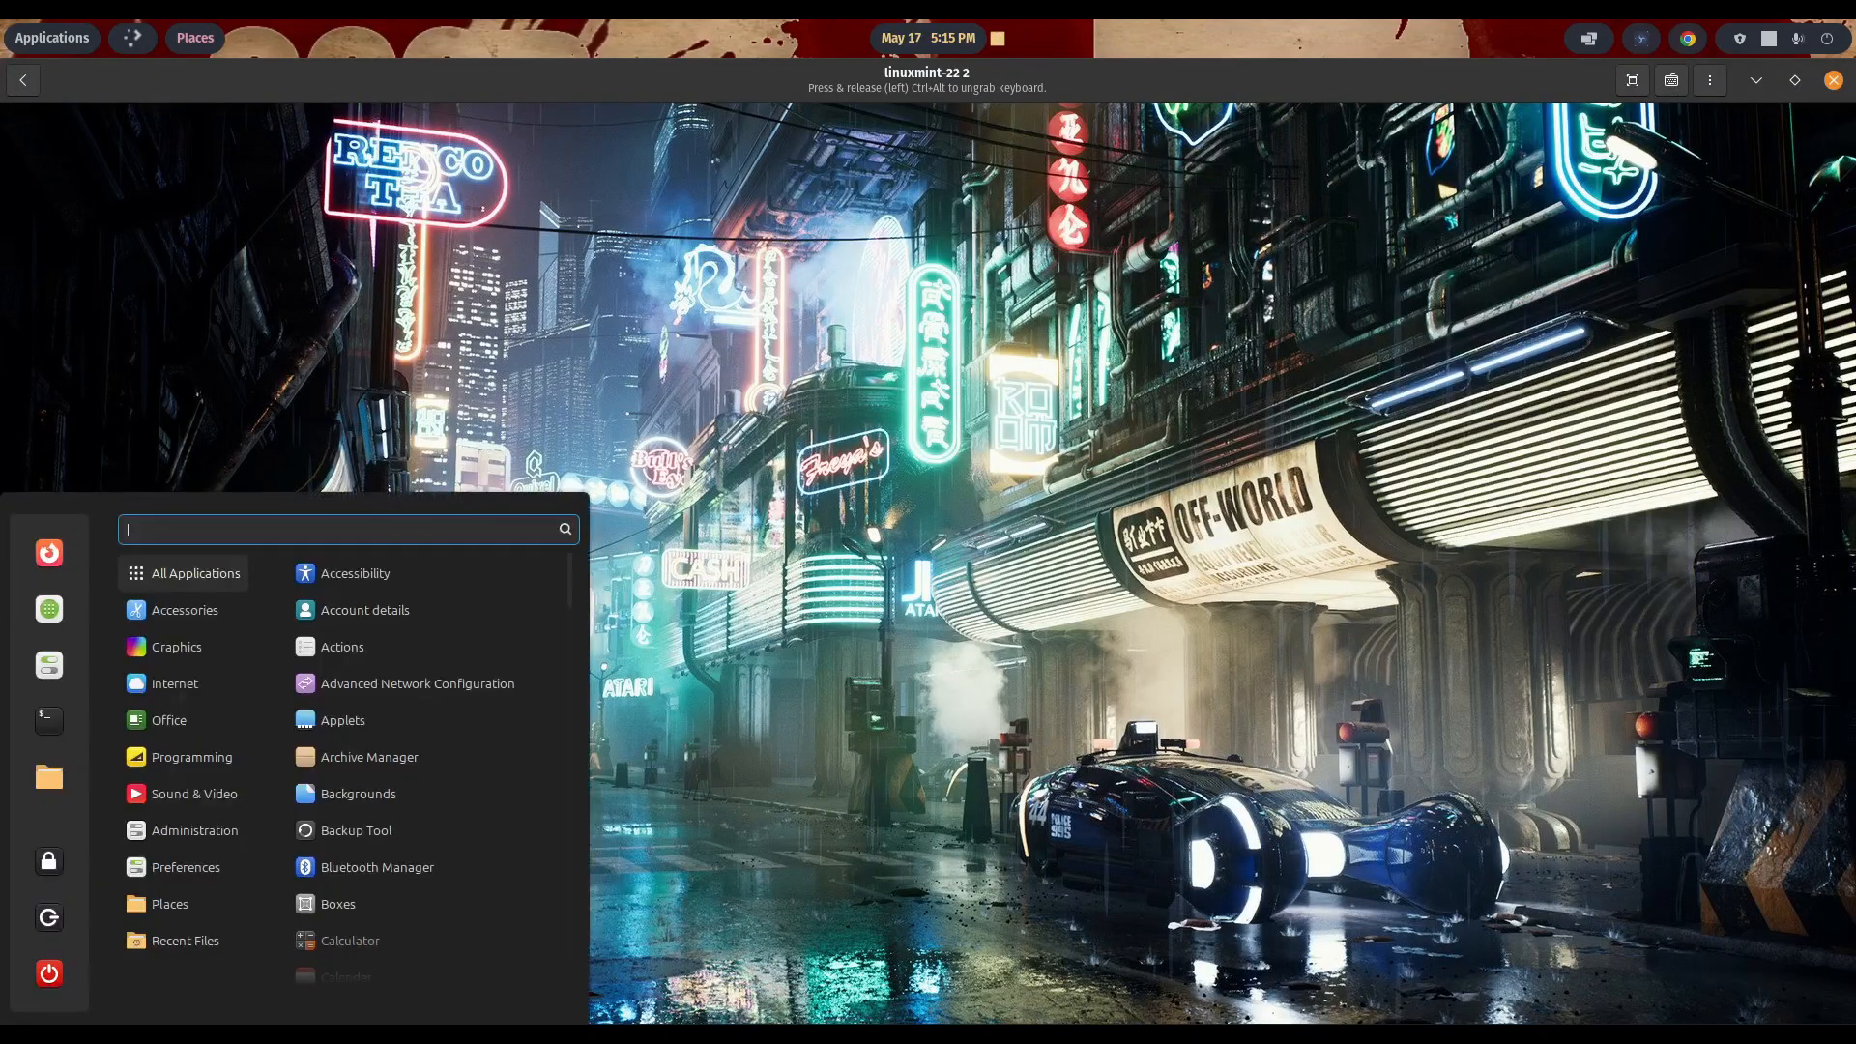
{"action": "left_click", "coordinate": [44, 970]}
{"action": "left_click", "coordinate": [1150, 605]}
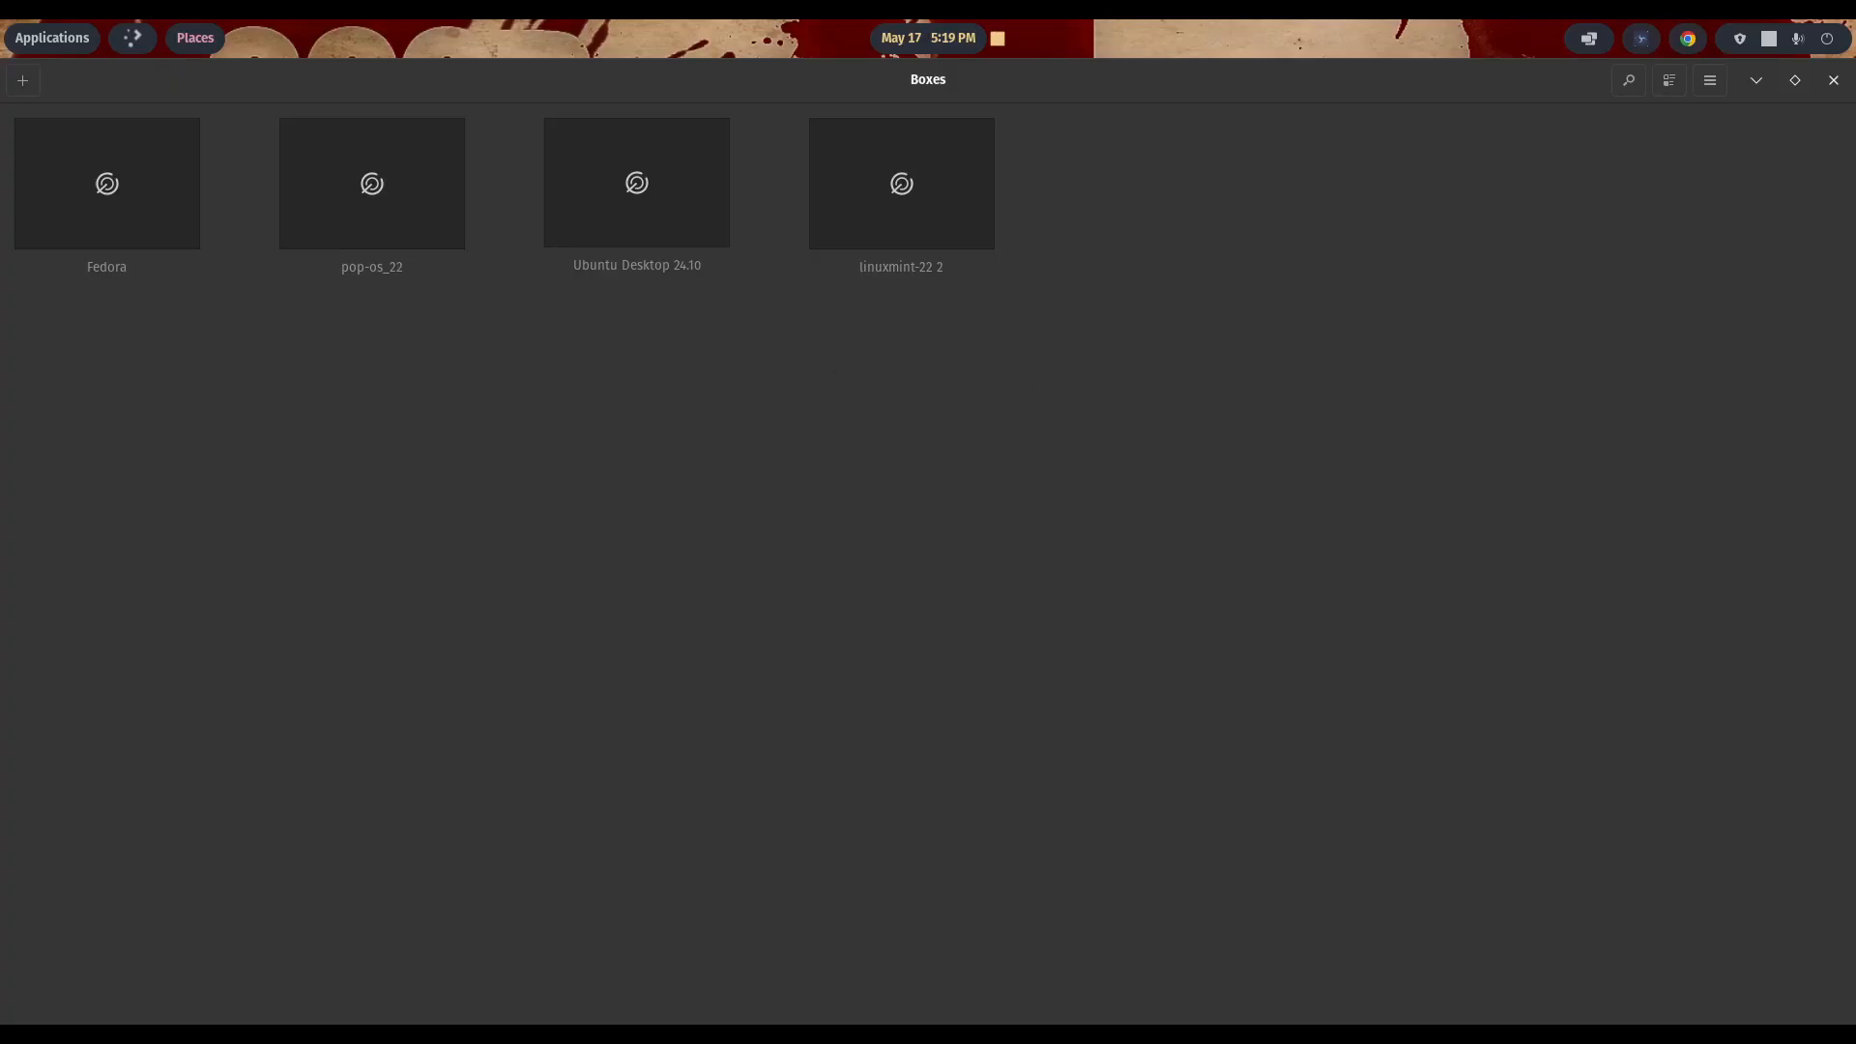
- Read through the GNOME Boxes Install Guide, including the manual launcher instructions, and move it out of the way
{"action": "left_click_drag", "start_coordinate": [1855, 348], "coordinate": [970, 190]}
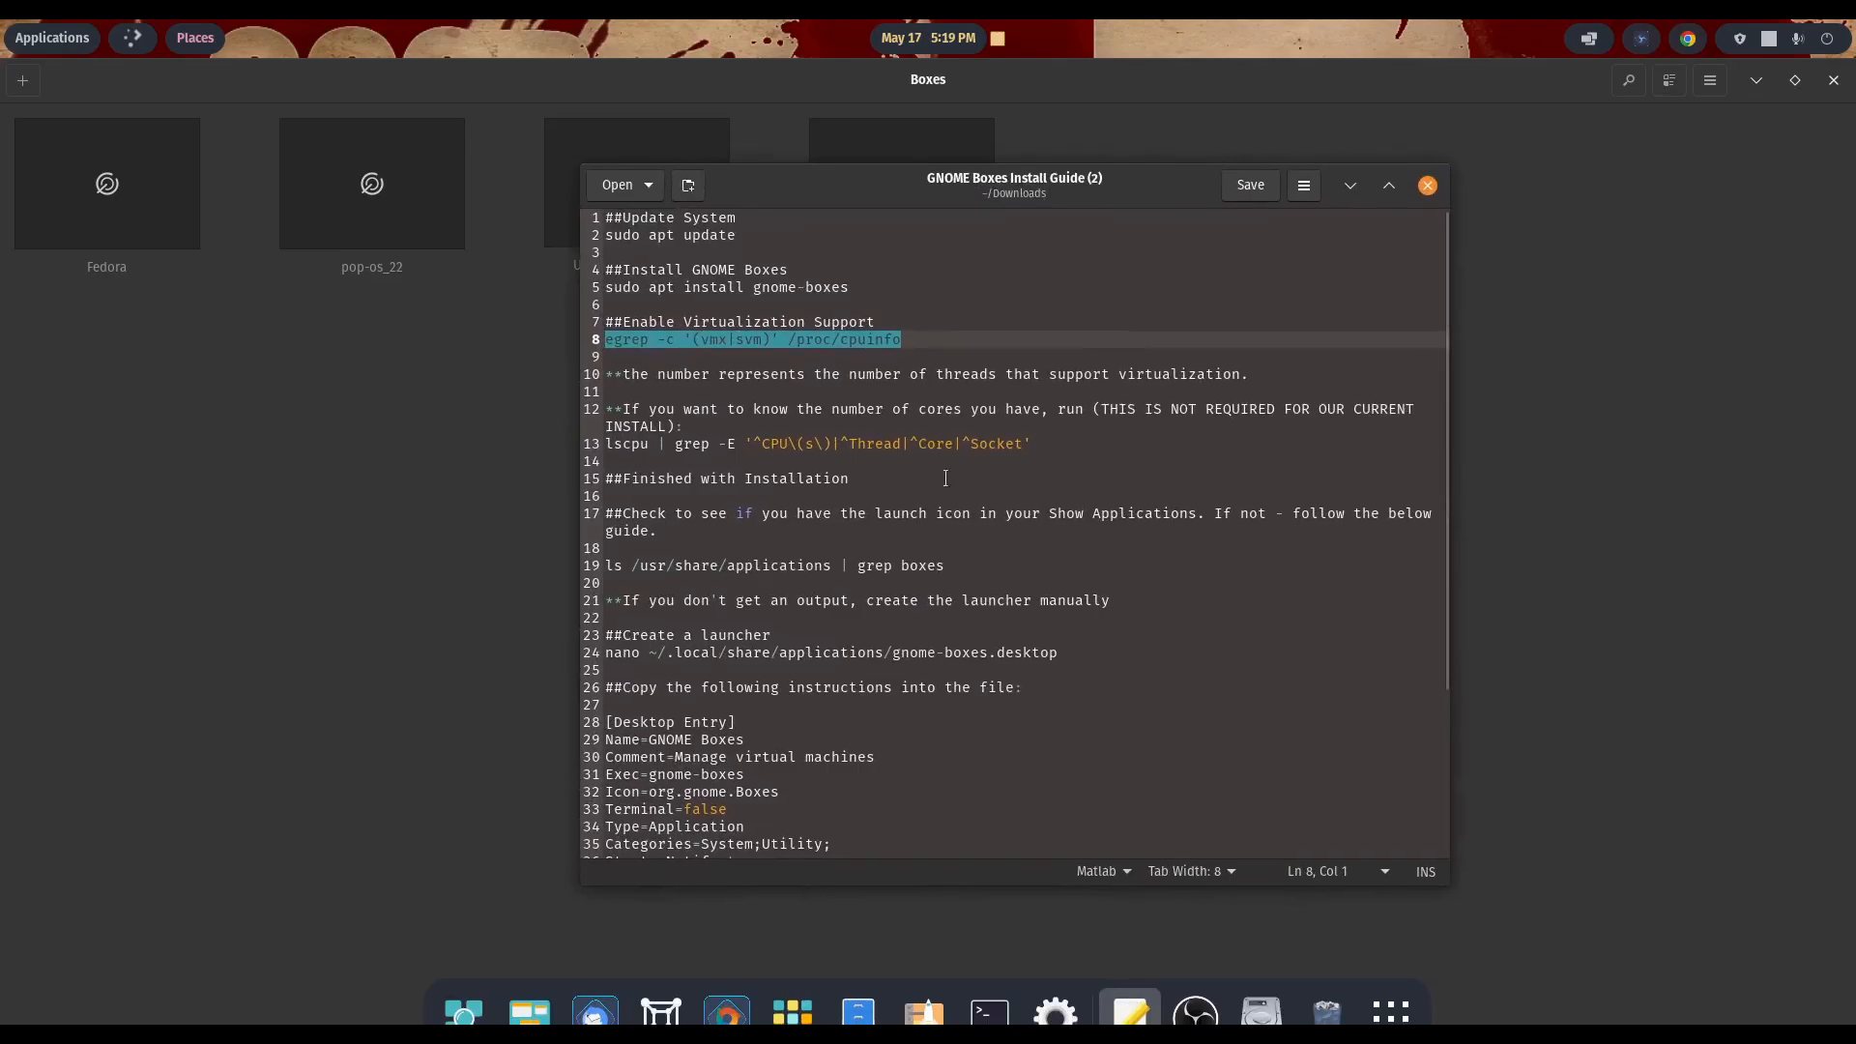
{"action": "scroll", "coordinate": [1010, 532], "scroll_direction": "down", "scroll_amount": 4}
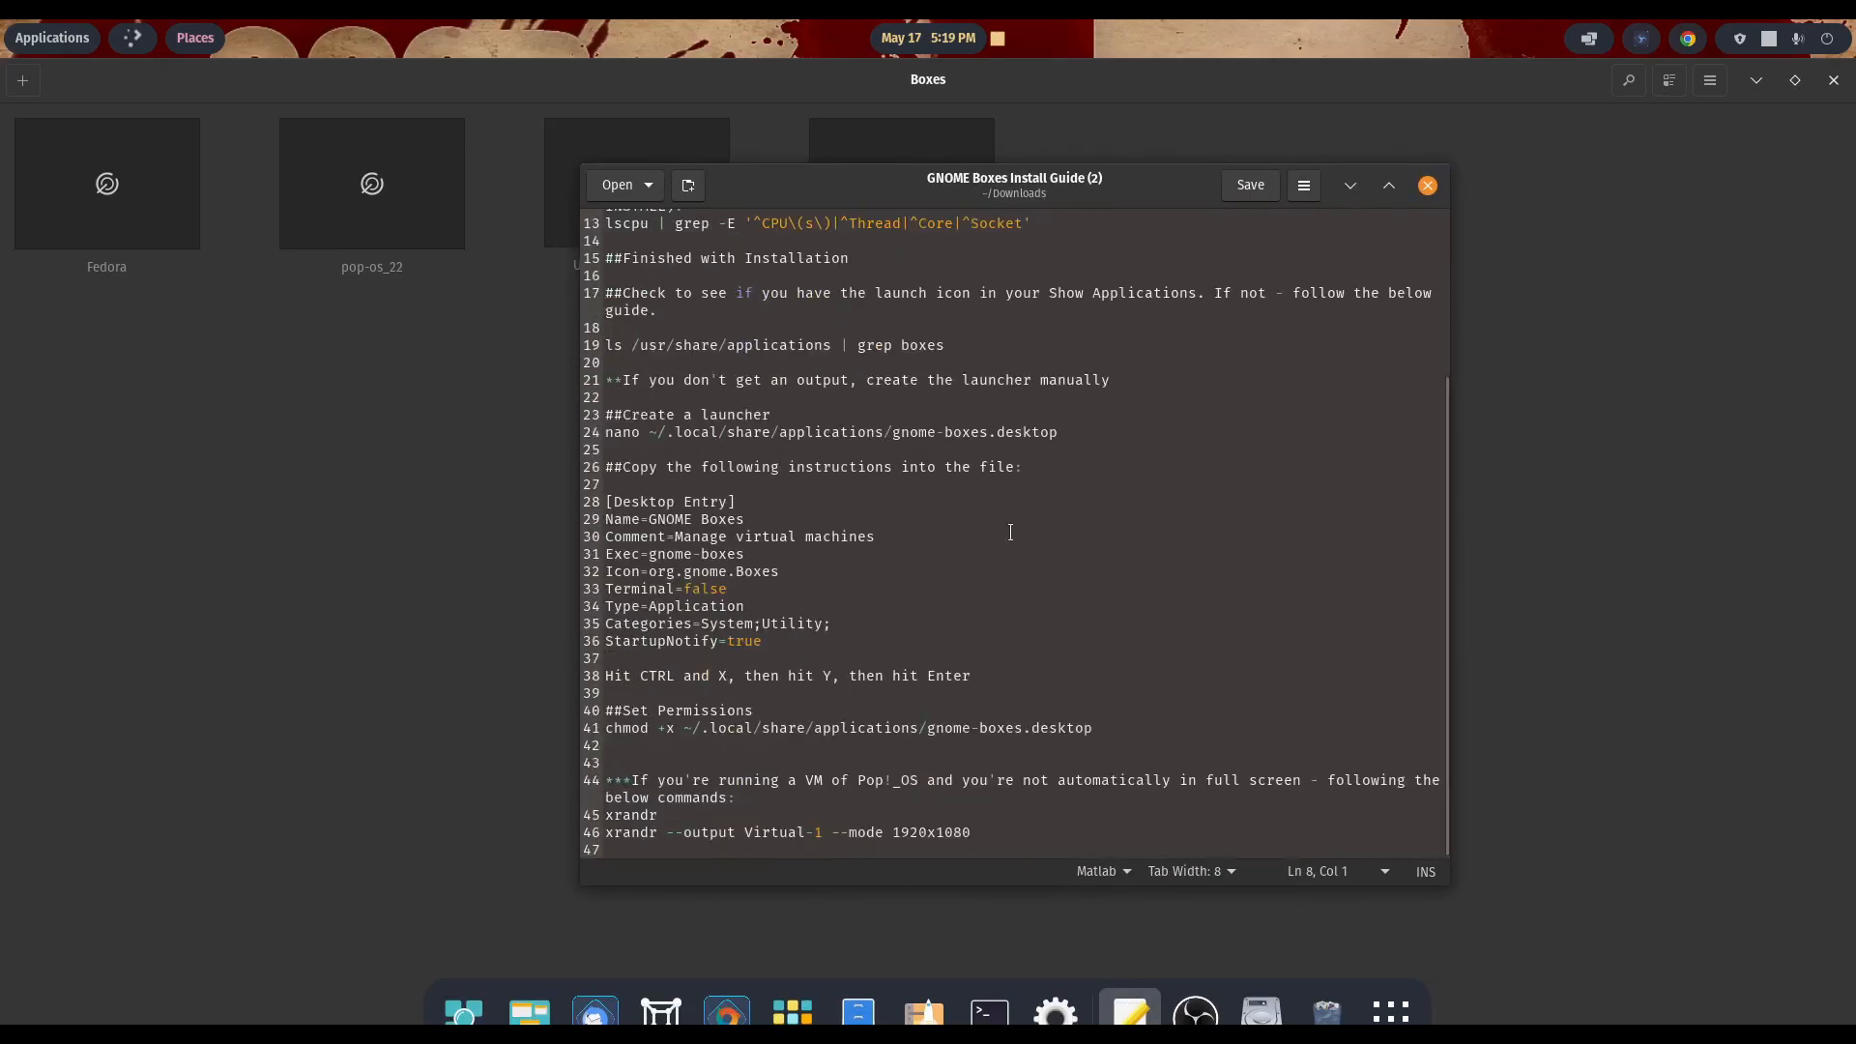
{"action": "scroll", "coordinate": [1010, 533], "scroll_direction": "up", "scroll_amount": 4}
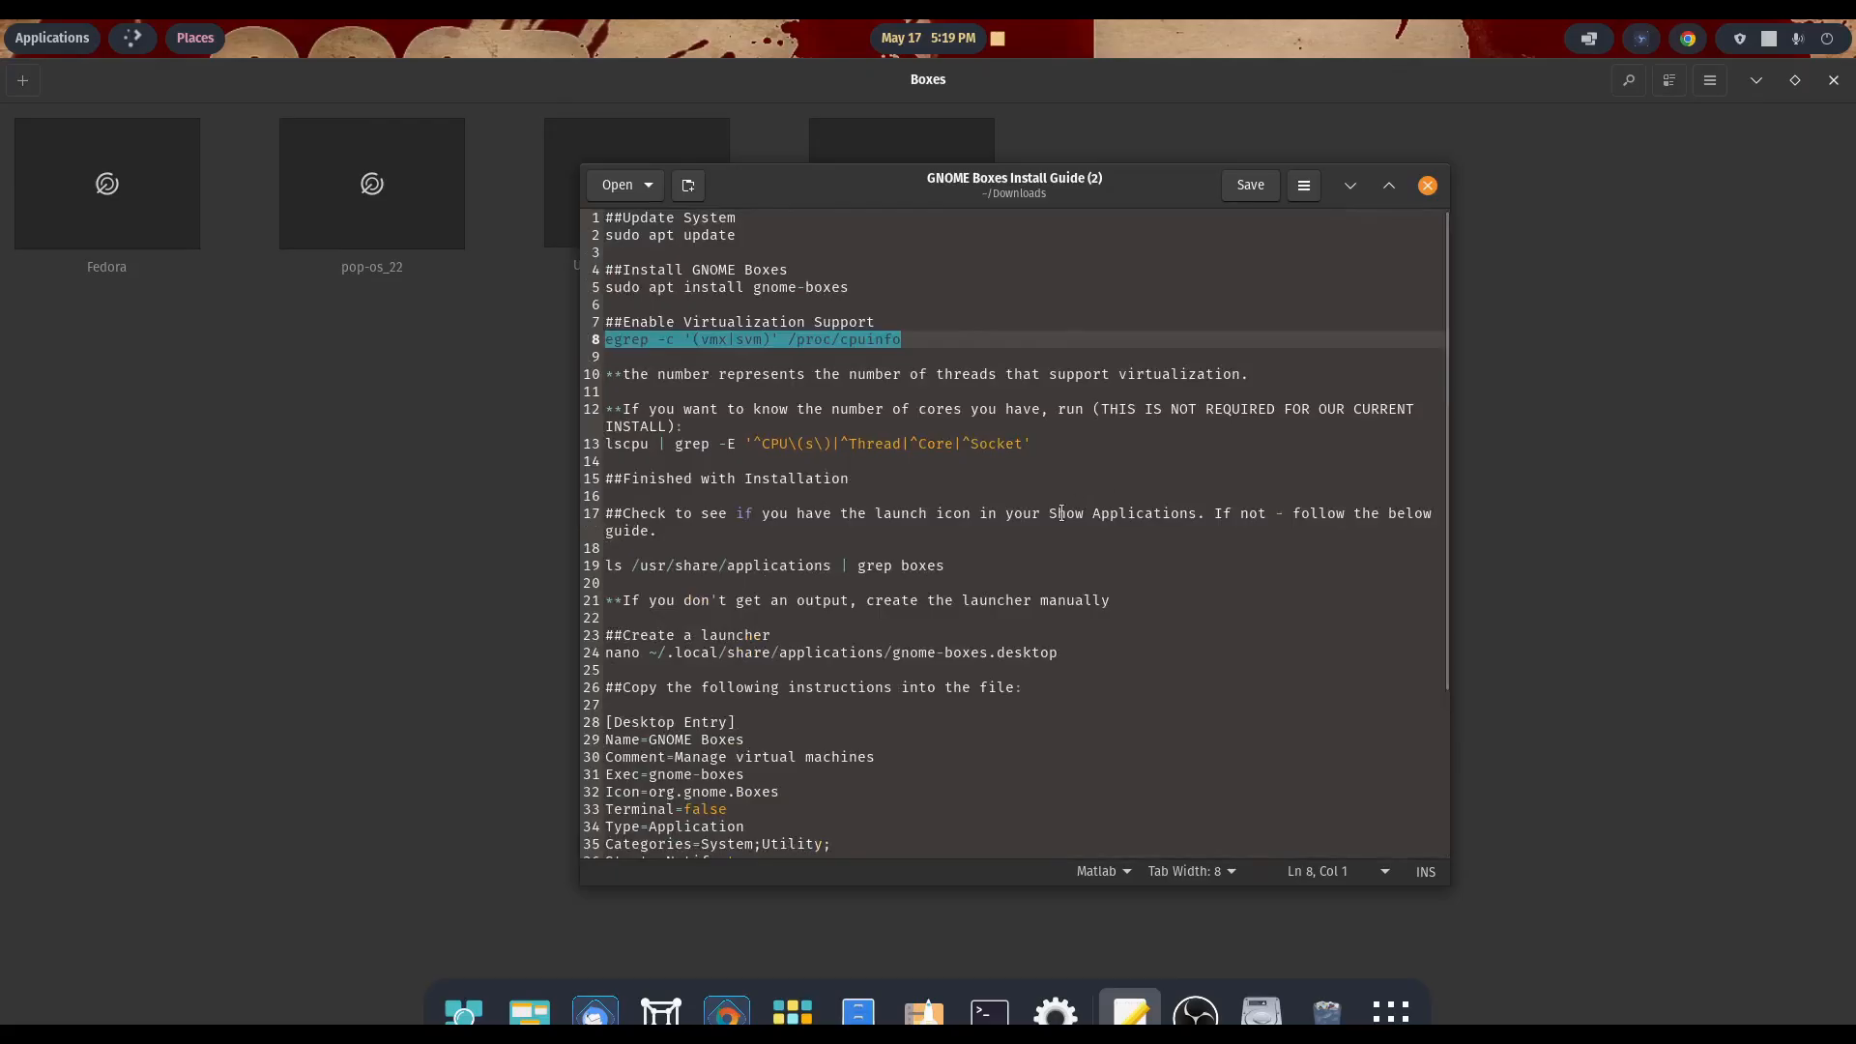
{"action": "scroll", "coordinate": [1061, 513], "scroll_direction": "down", "scroll_amount": 4}
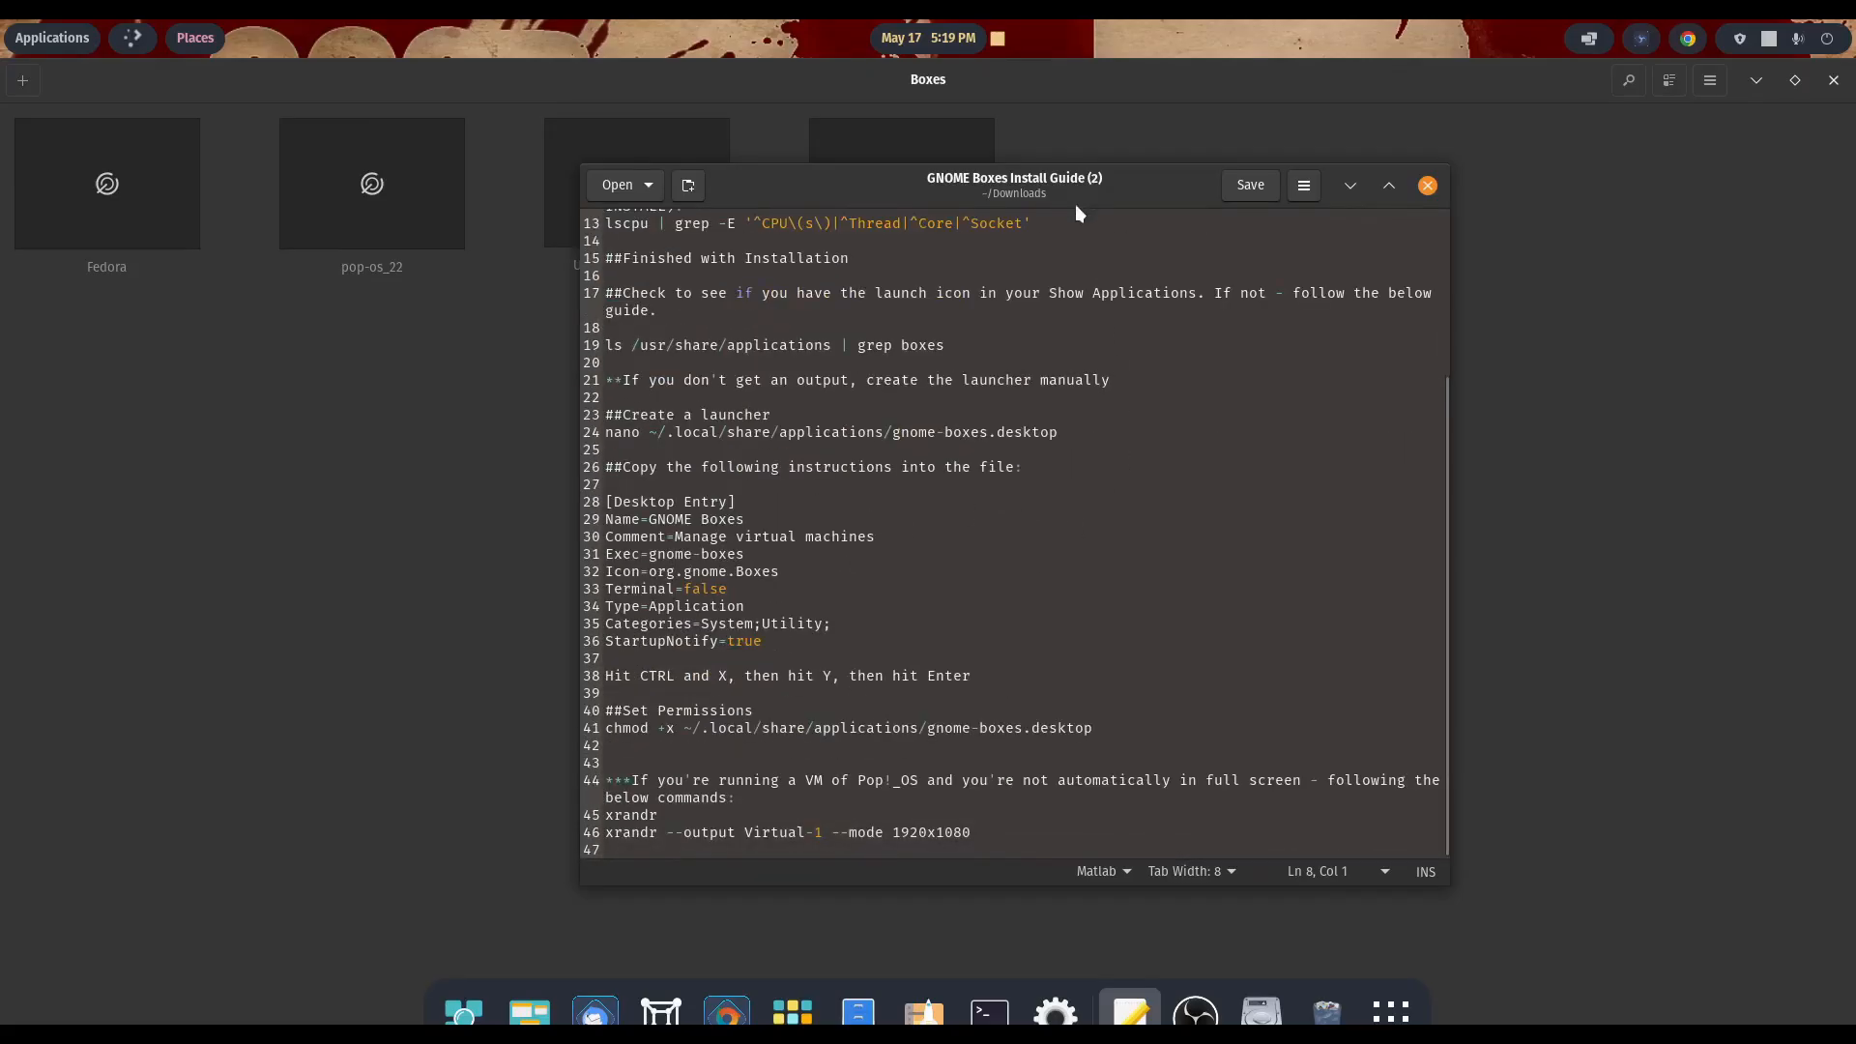
{"action": "left_click_drag", "start_coordinate": [1075, 205], "coordinate": [1855, 254]}
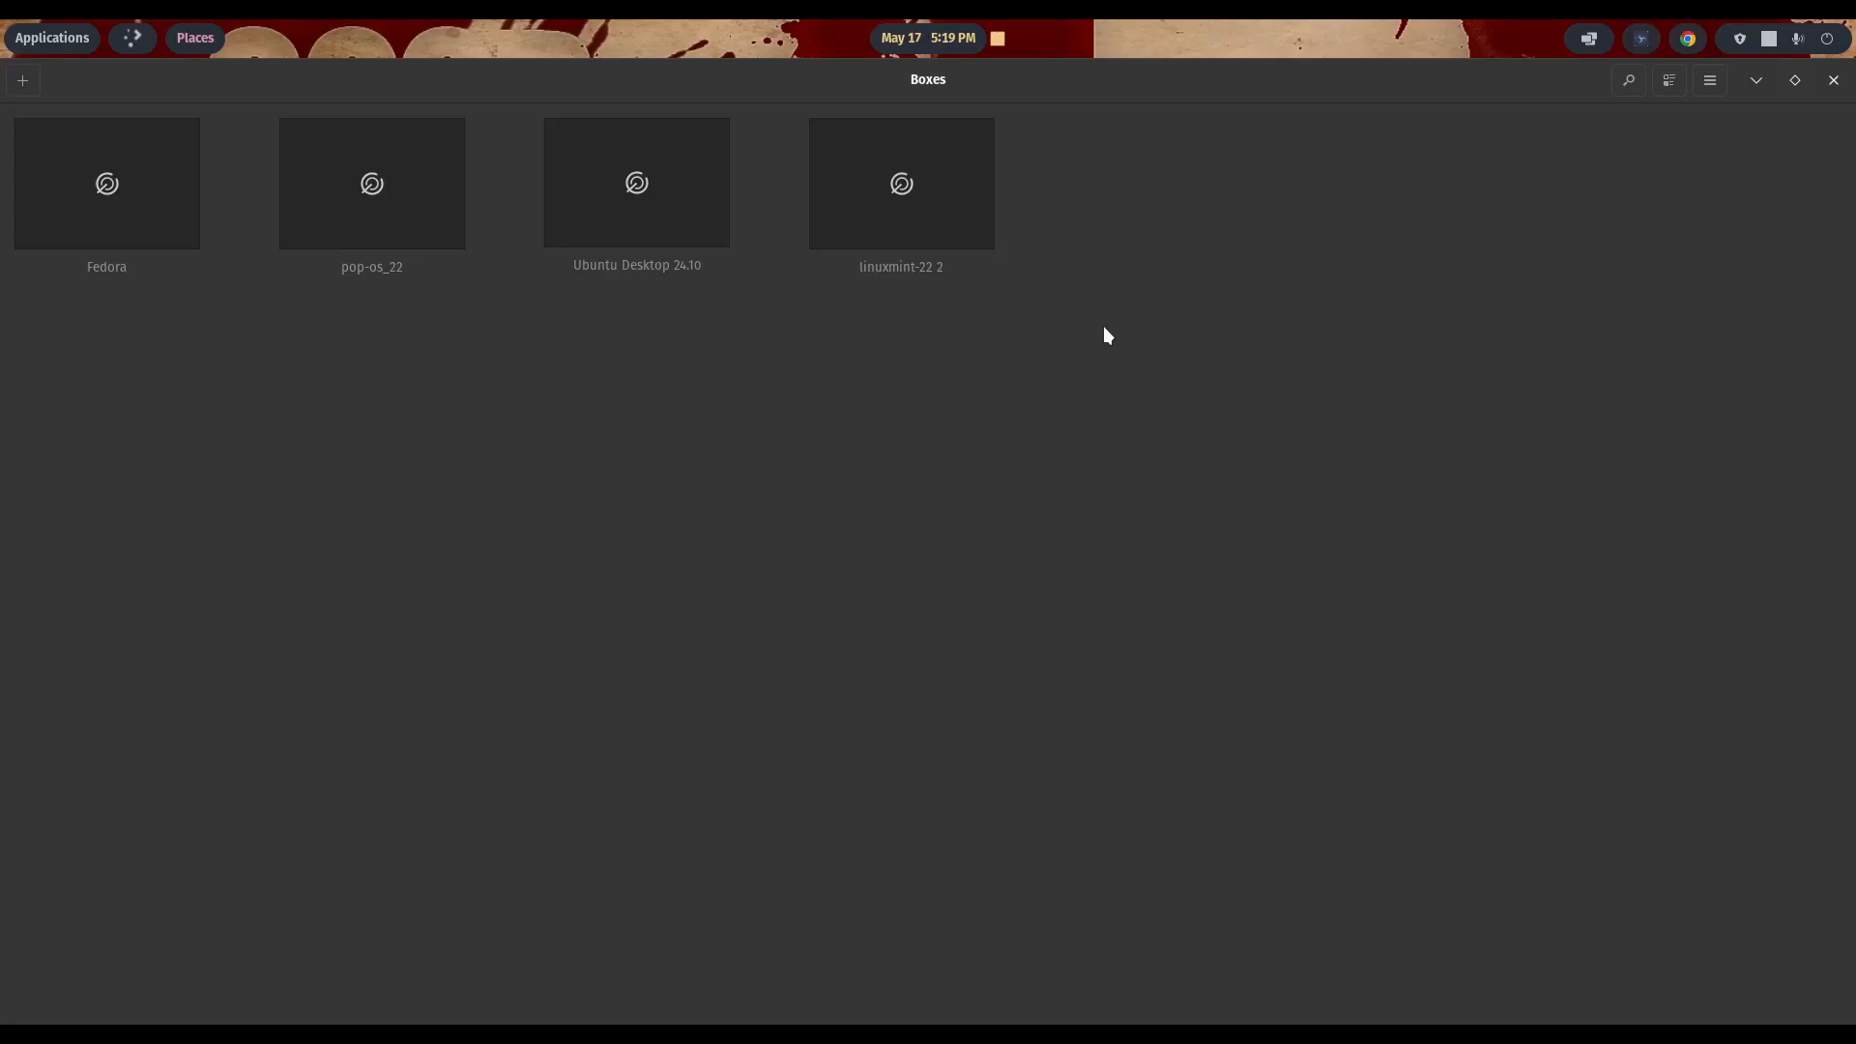
- Review the Fedora virtual machine's resource preferences, close them, and delete that virtual machine
{"action": "right_click", "coordinate": [148, 185]}
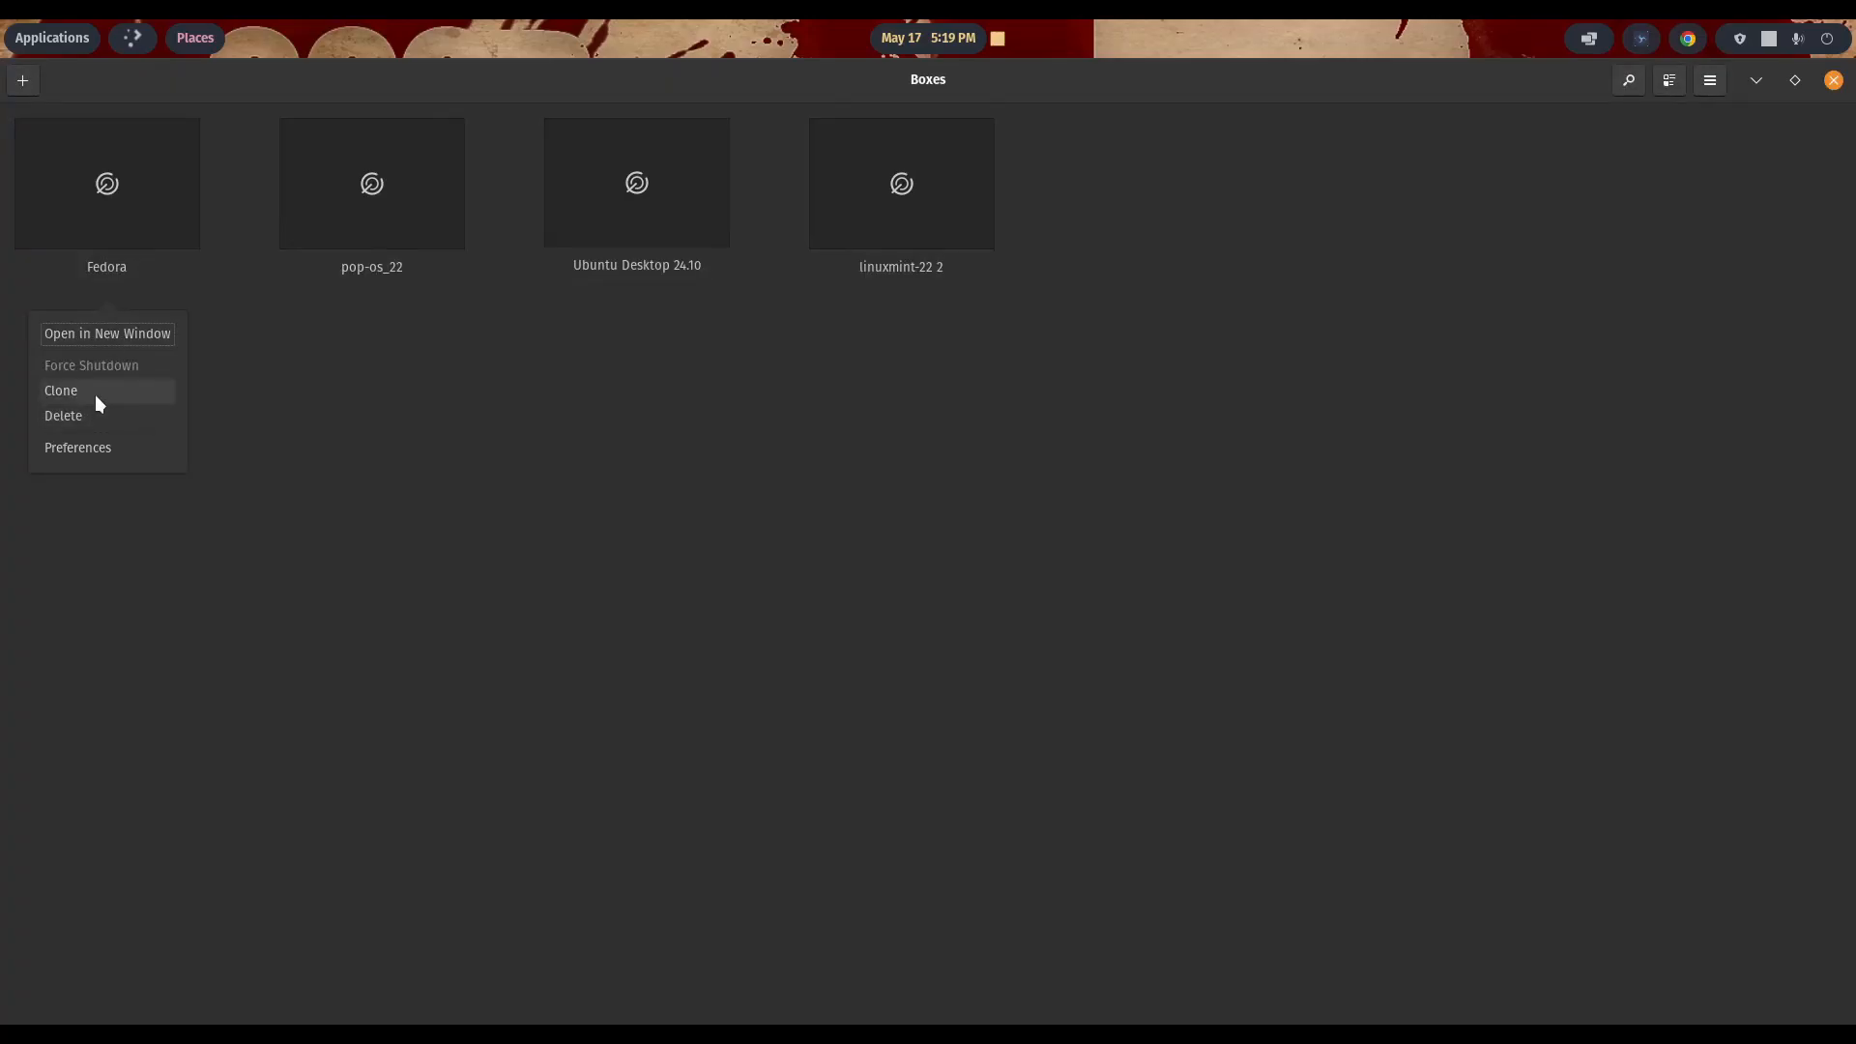
{"action": "left_click", "coordinate": [102, 445]}
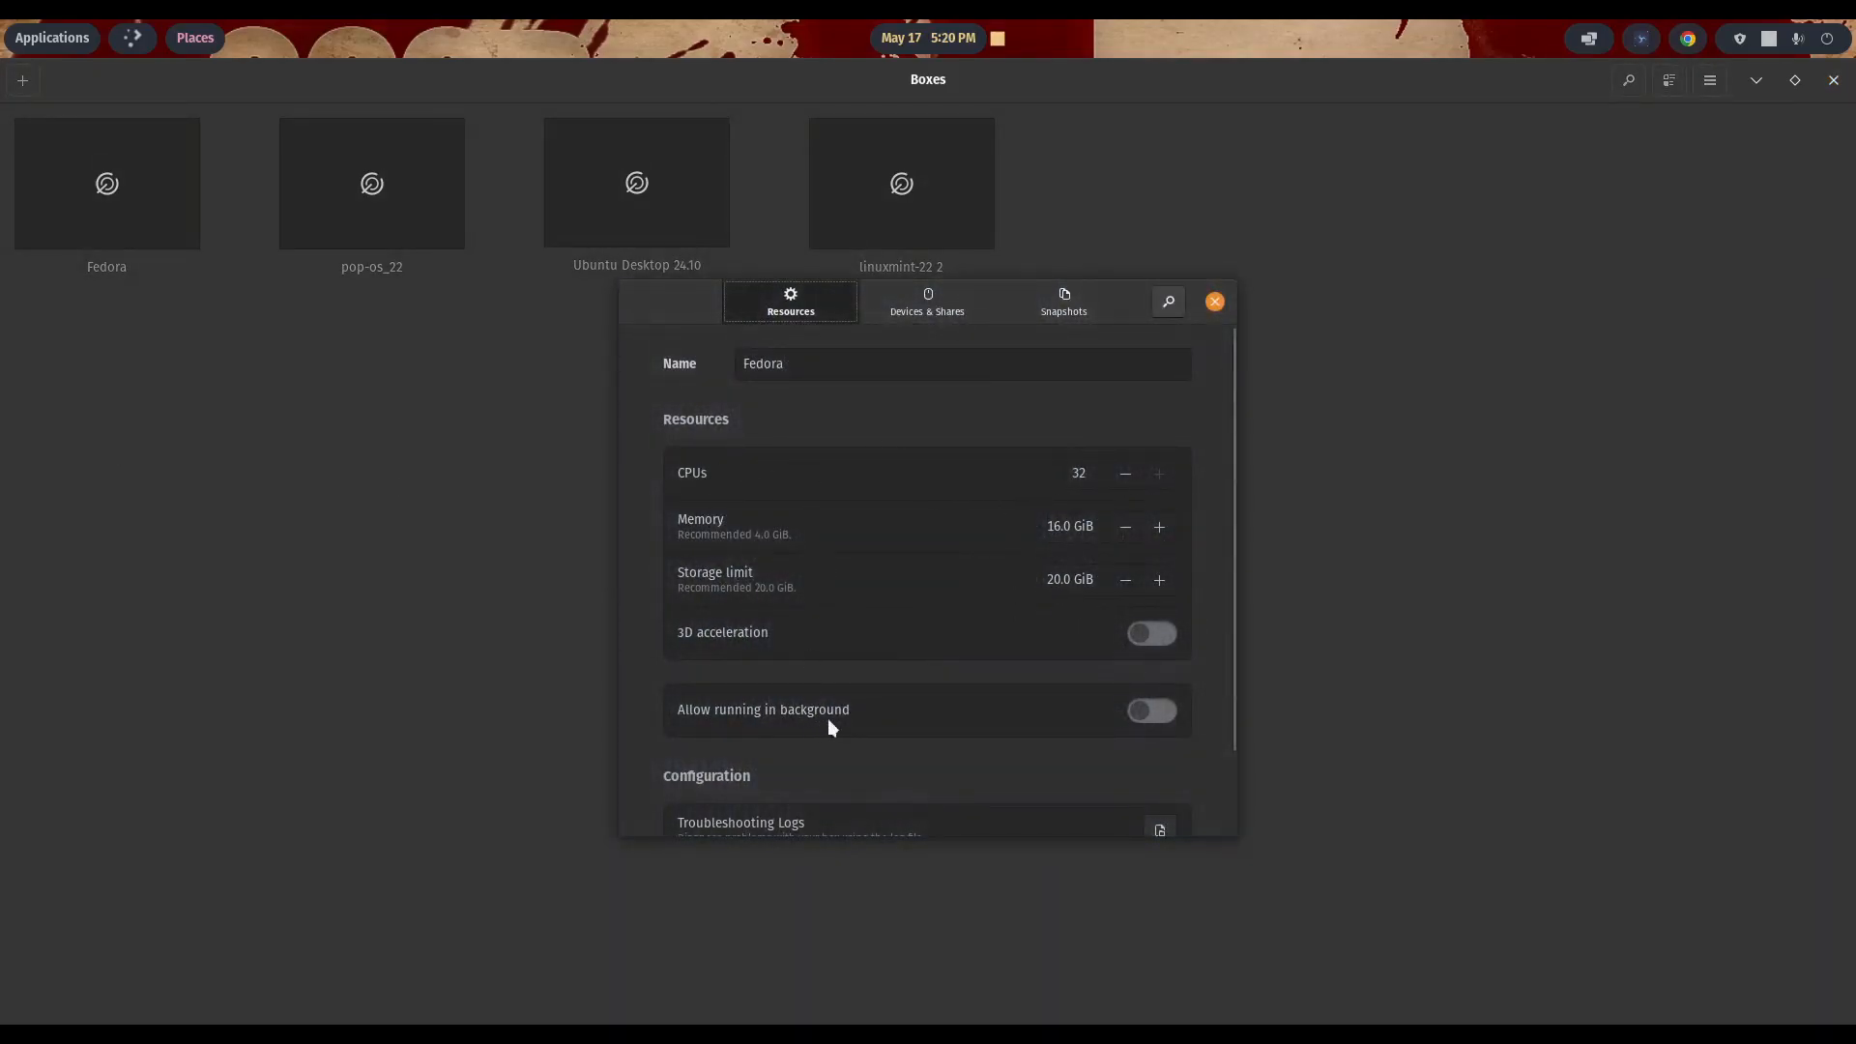
{"action": "left_click", "coordinate": [1216, 301]}
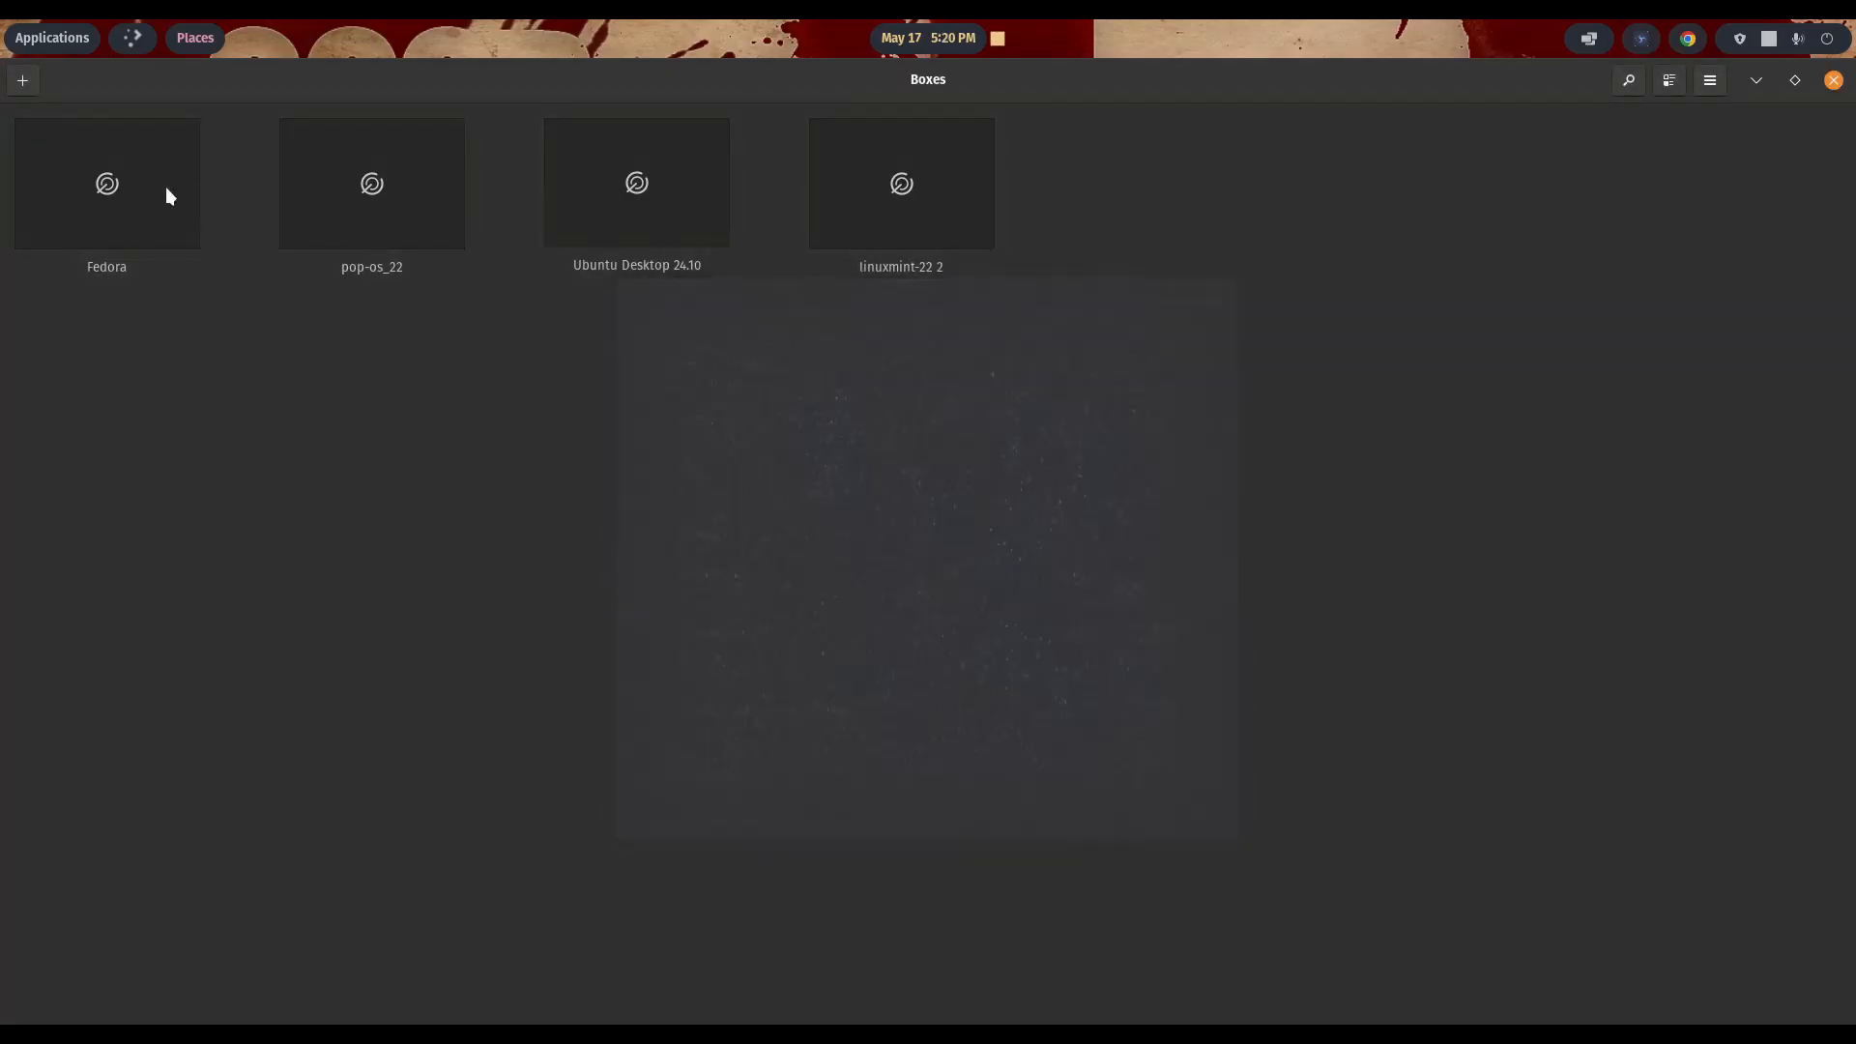
{"action": "right_click", "coordinate": [109, 188]}
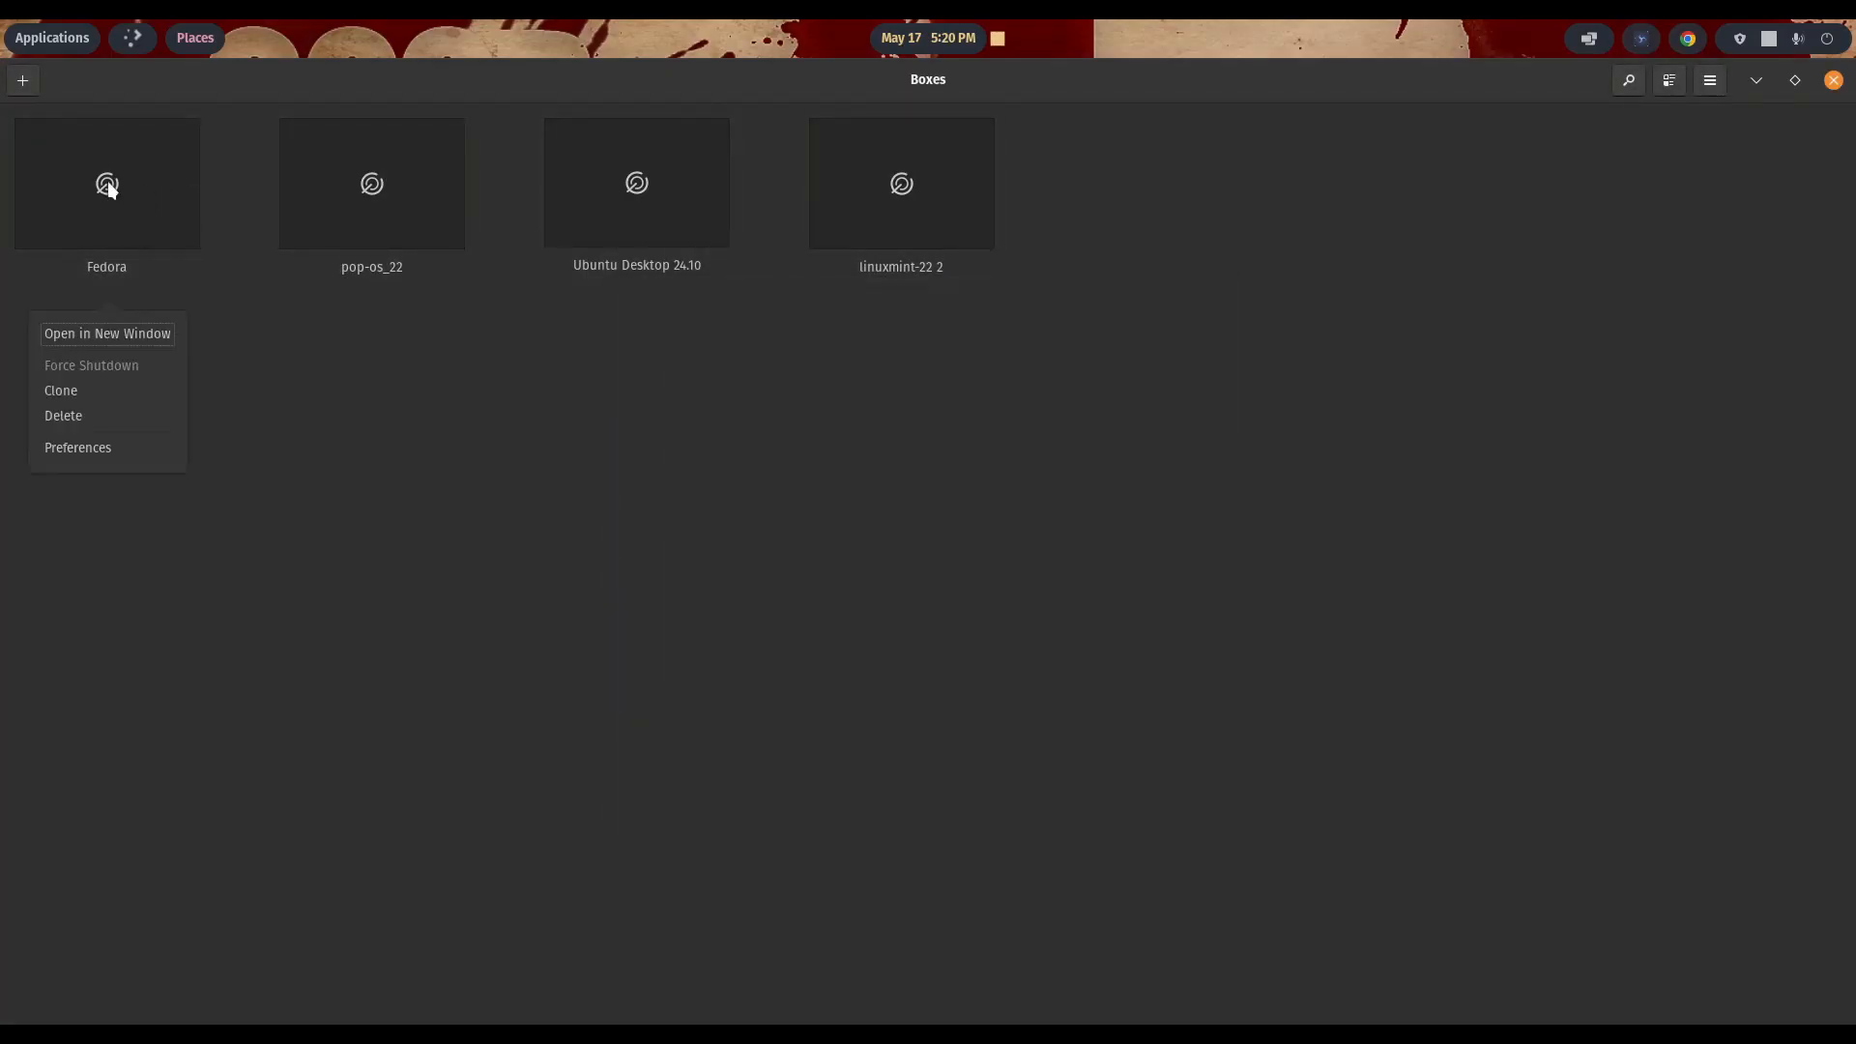
{"action": "left_click", "coordinate": [94, 416]}
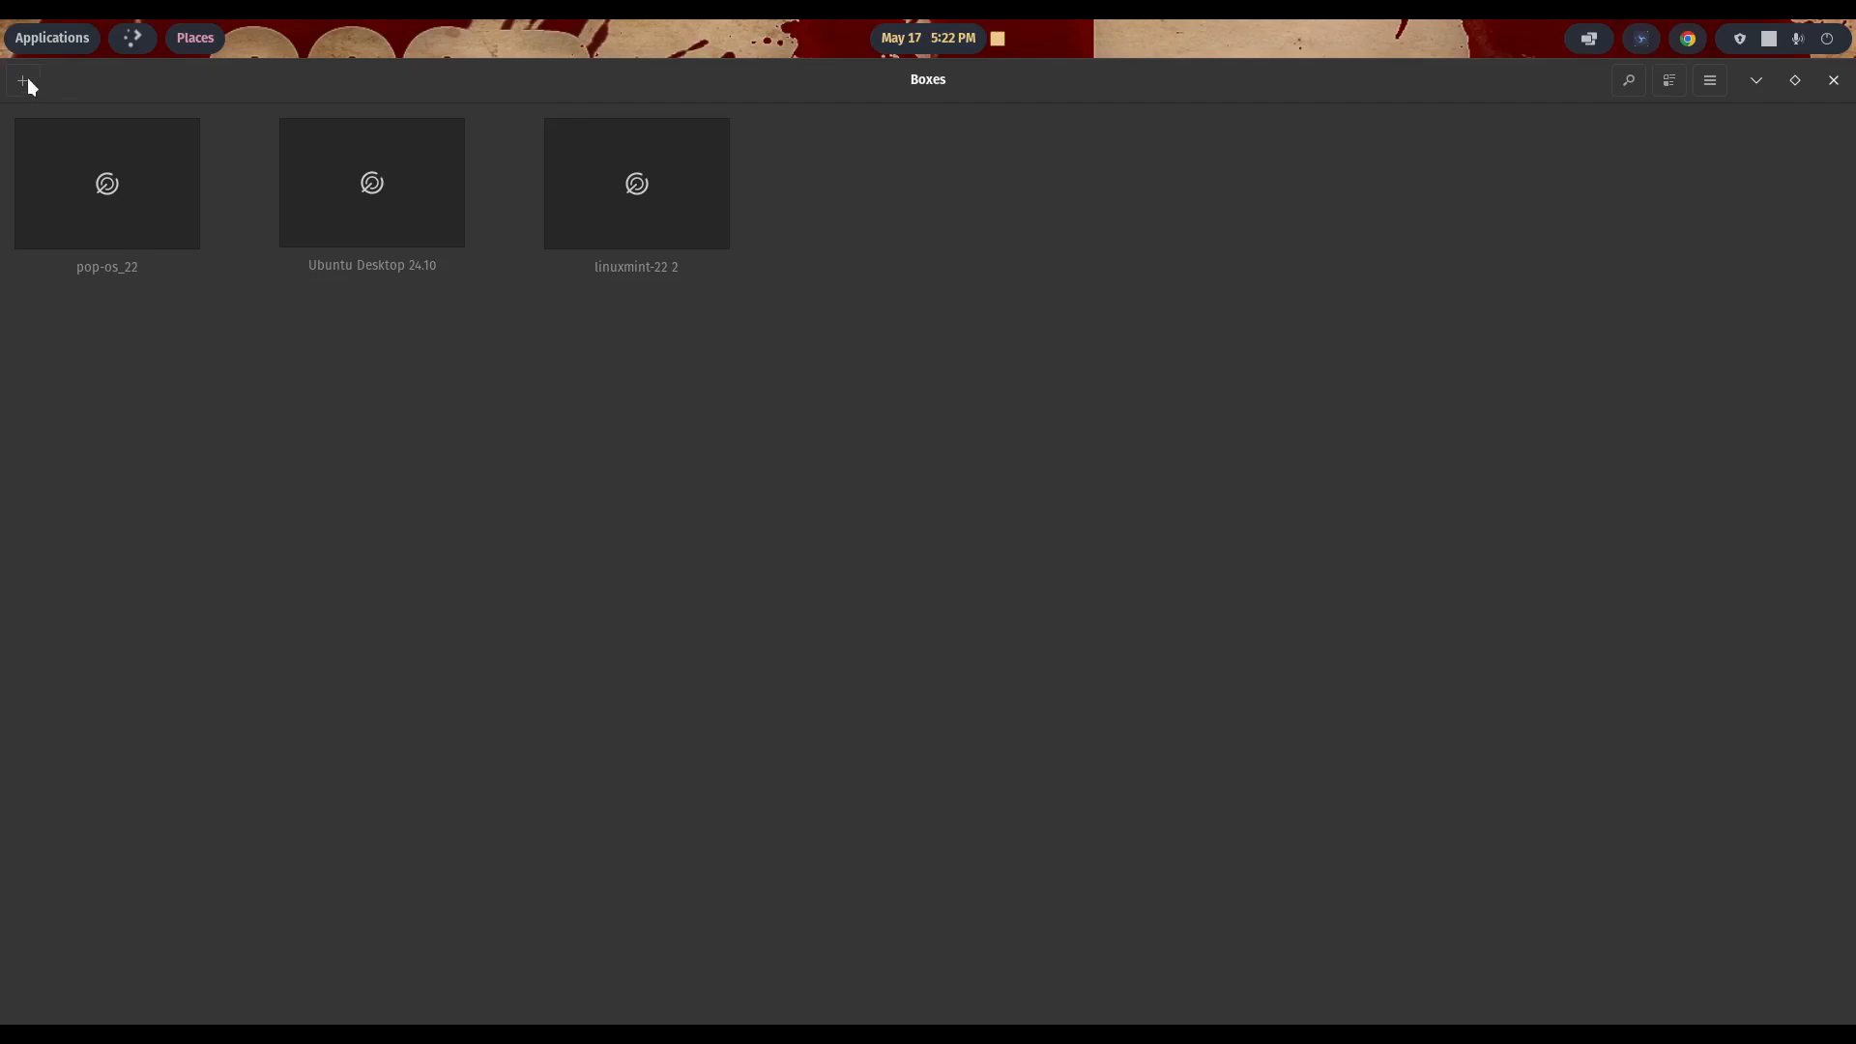
- Start creating a virtual machine from the file Fedora-Workstation-Live-42-1.1.x86_64.iso in the Downloads folder
{"action": "left_click", "coordinate": [25, 82]}
{"action": "left_click", "coordinate": [27, 81]}
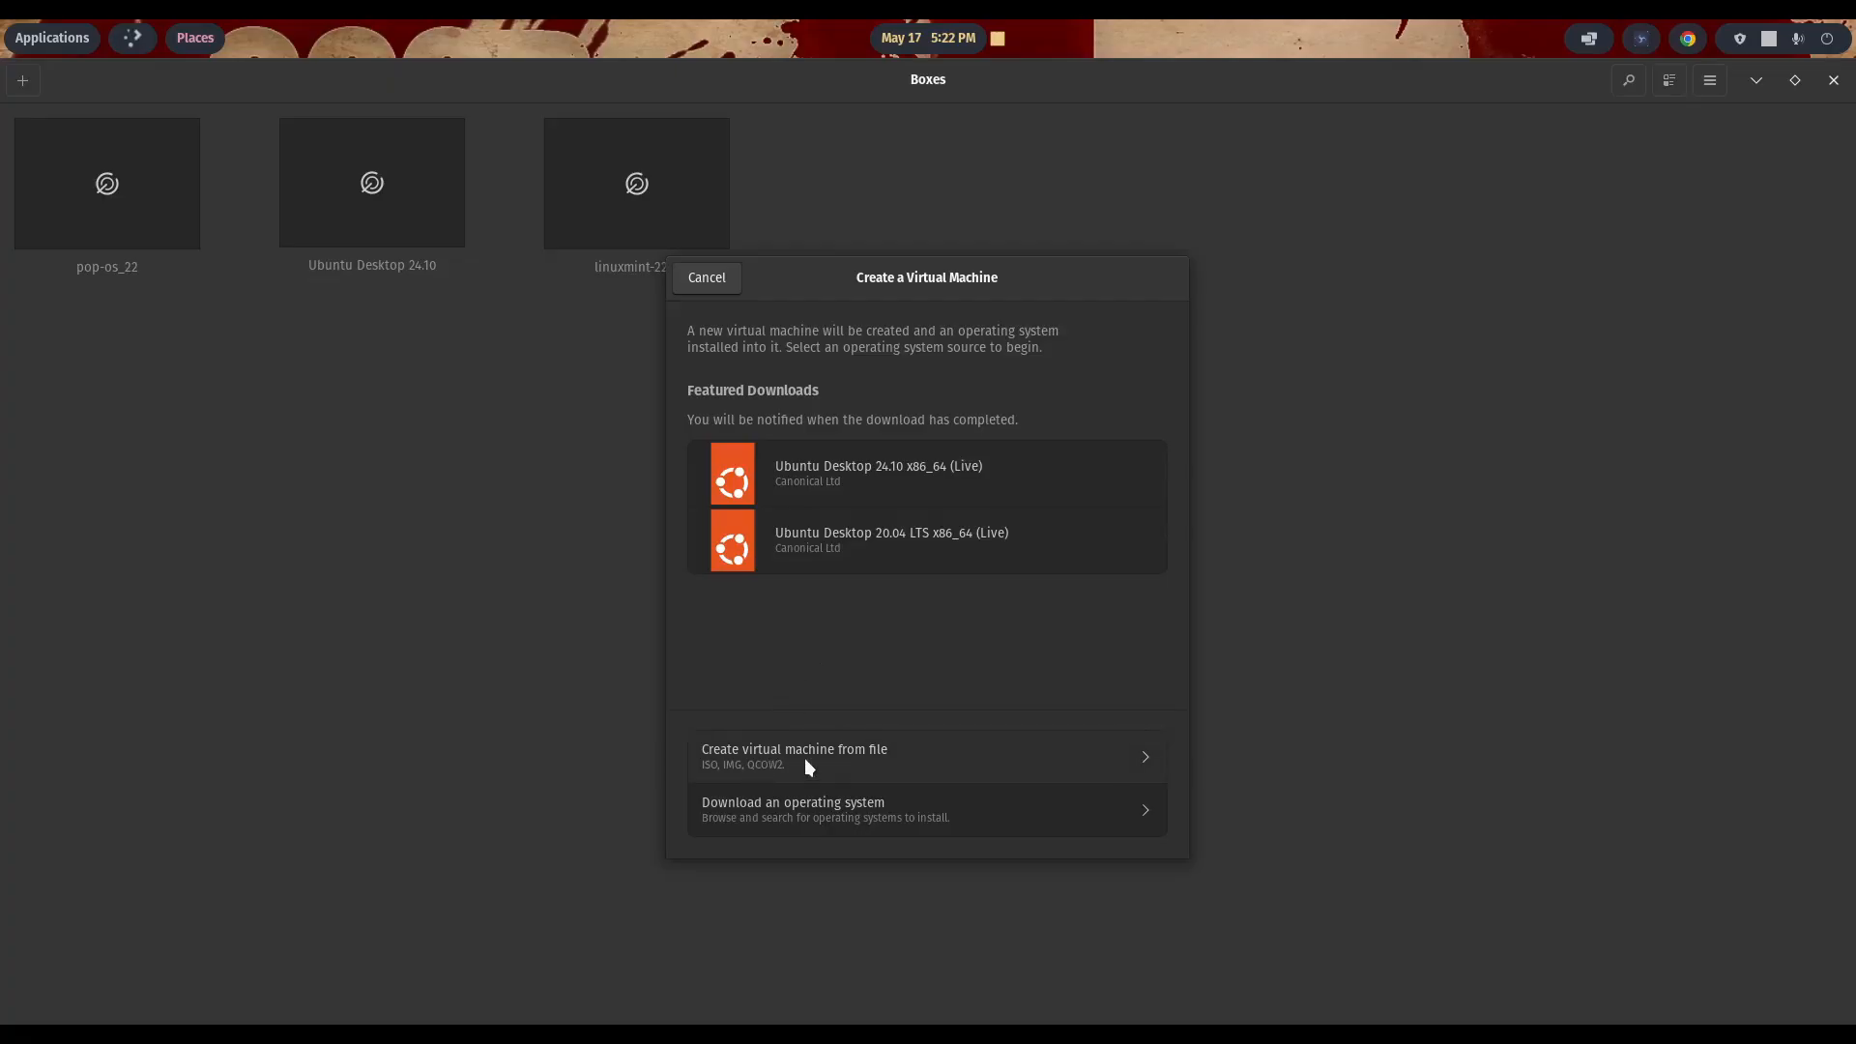
{"action": "left_click", "coordinate": [940, 755]}
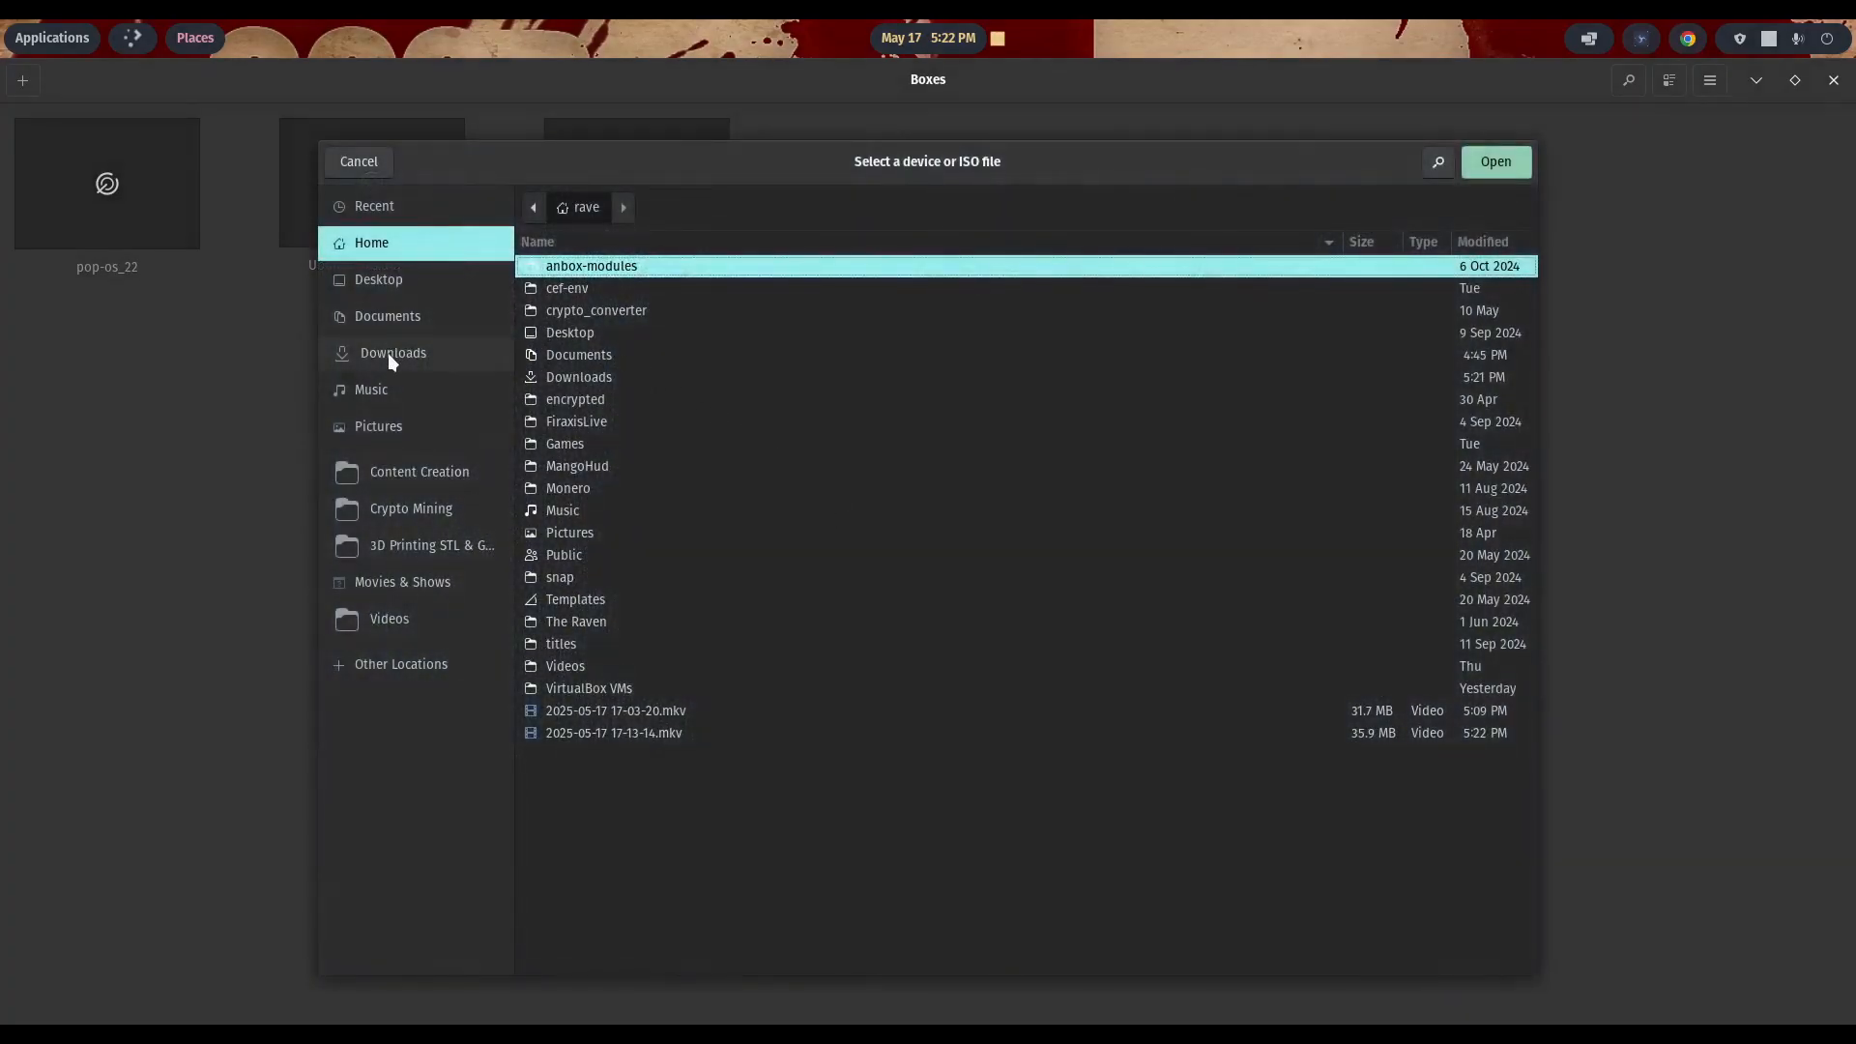
{"action": "left_click", "coordinate": [391, 355]}
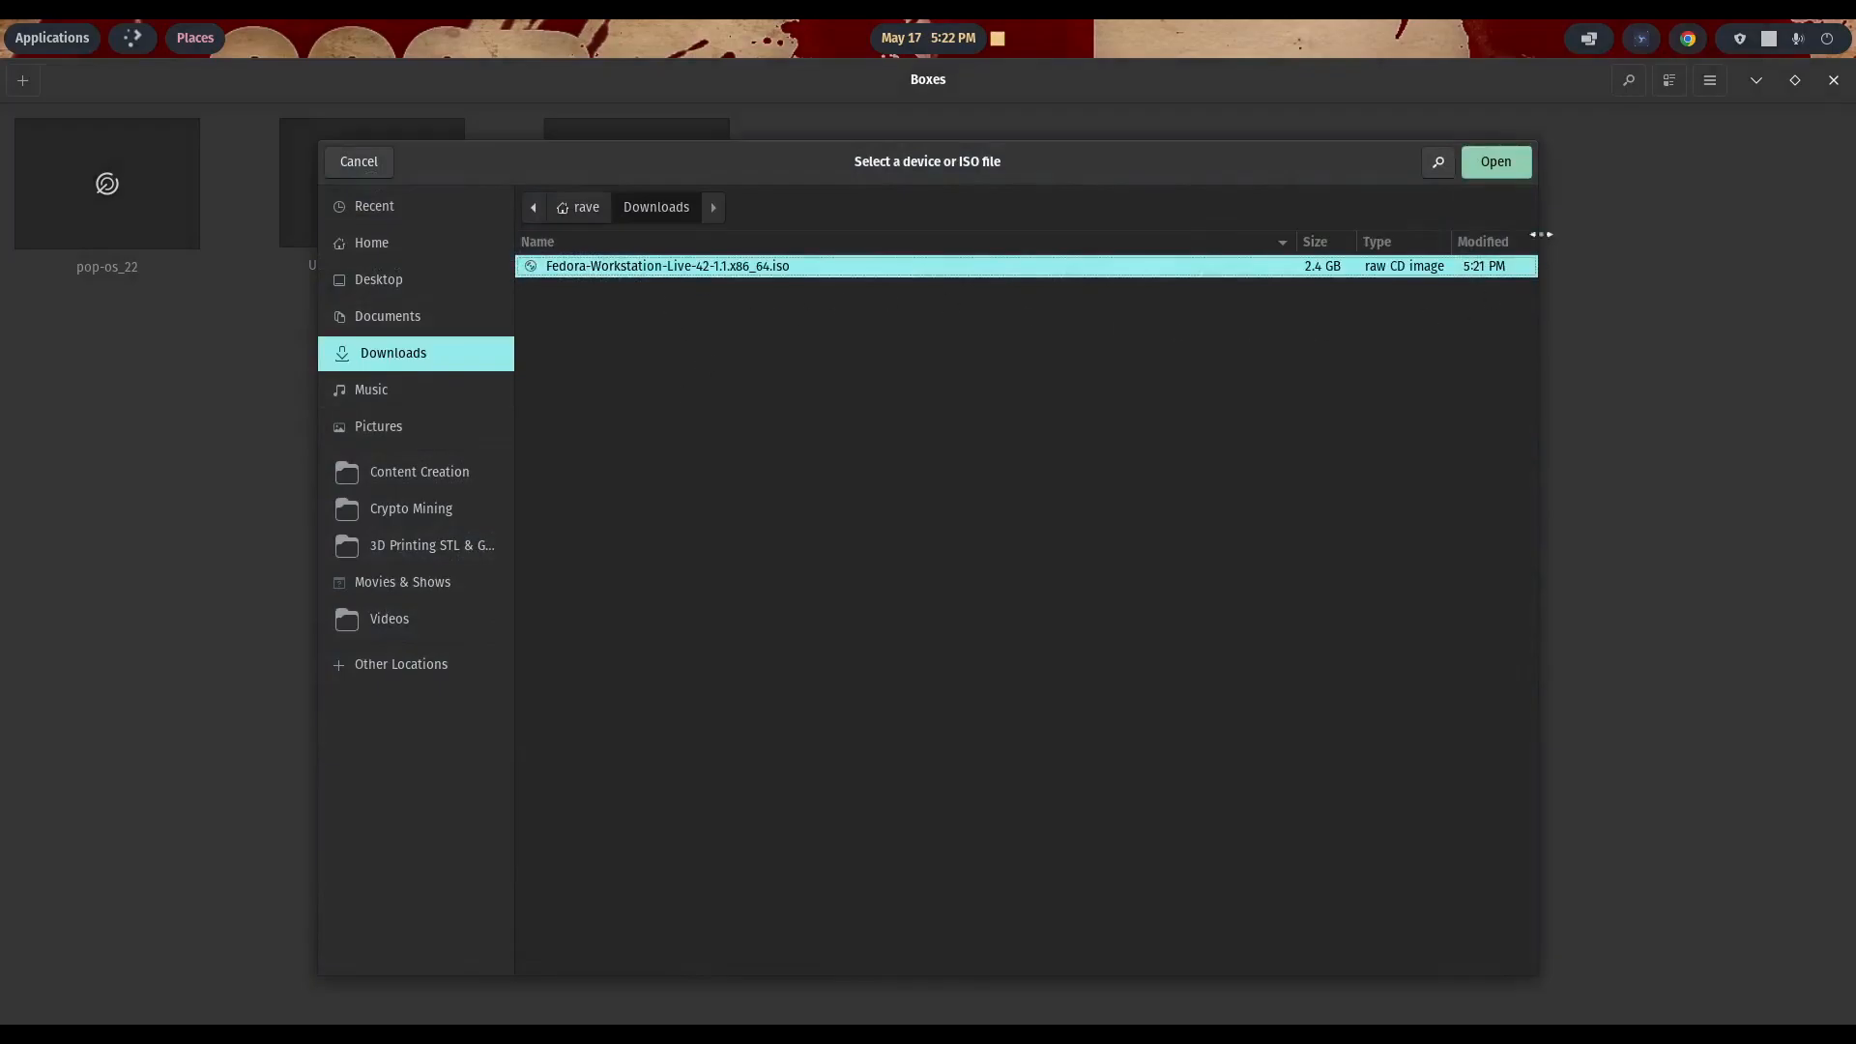
{"action": "left_click", "coordinate": [1496, 162]}
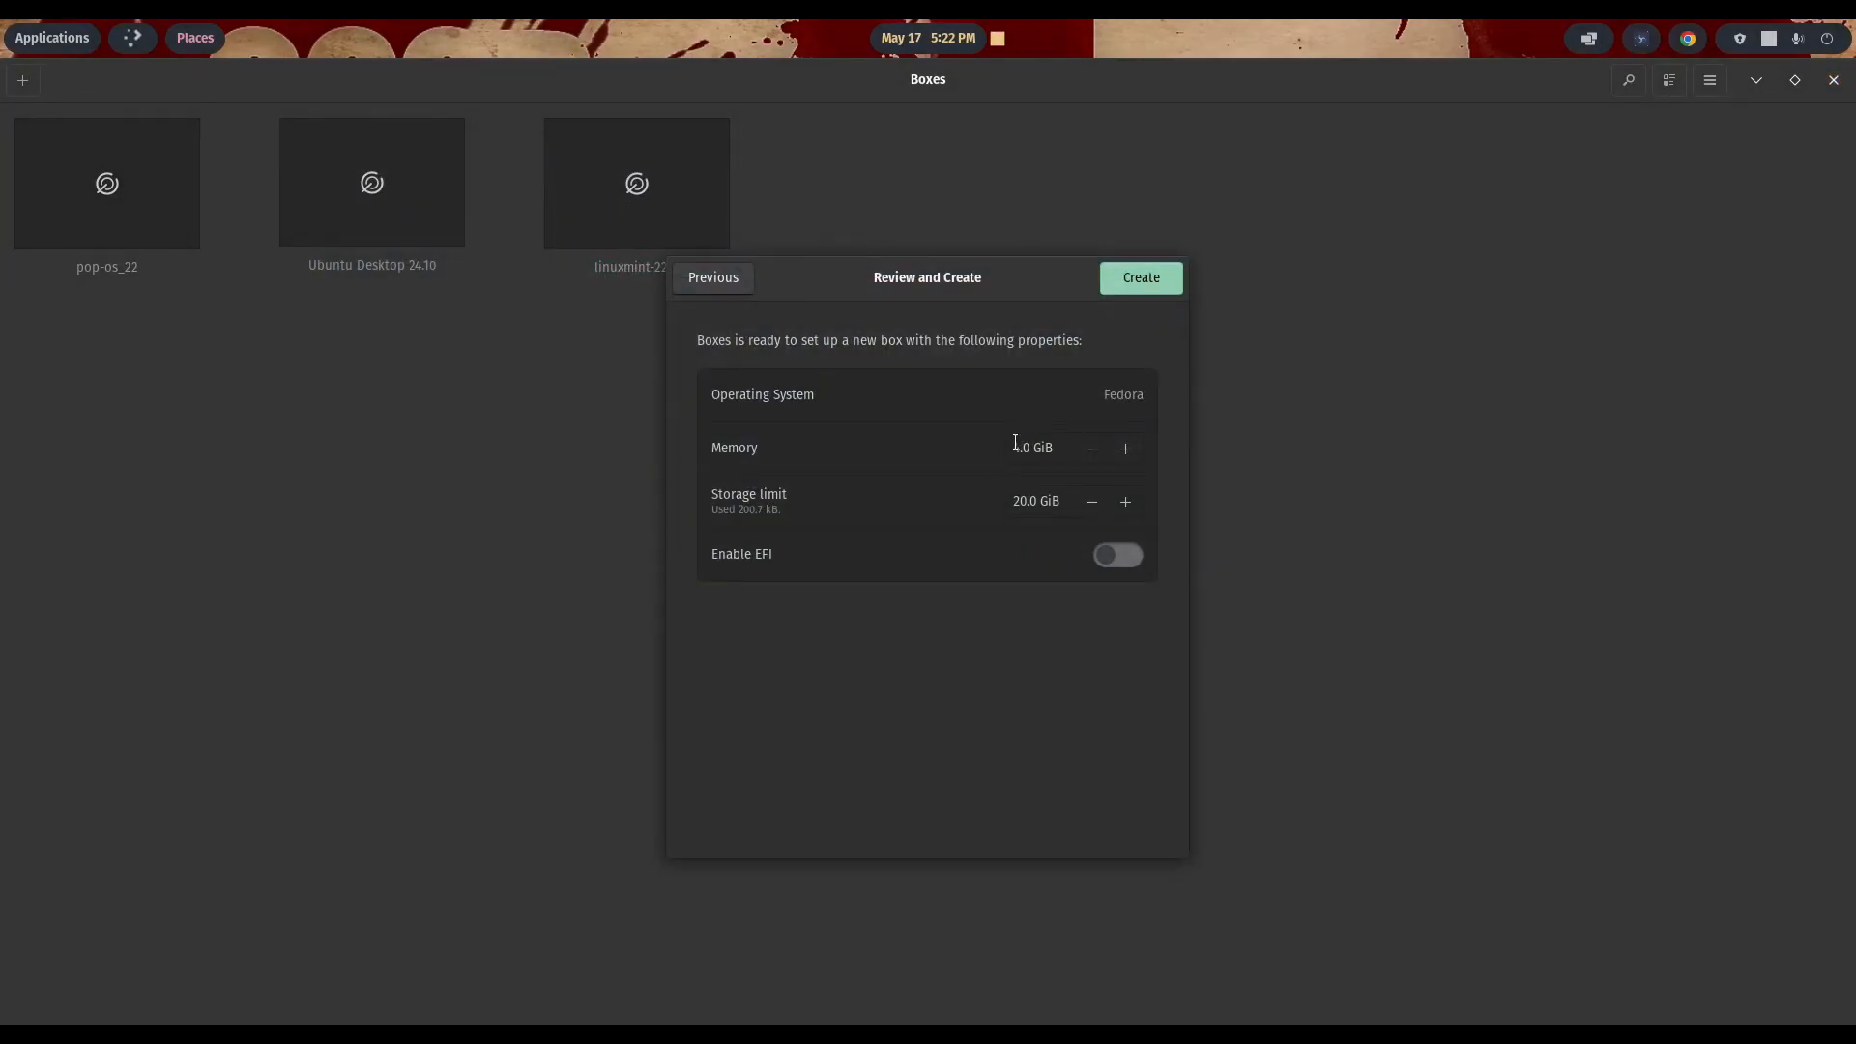
- Set the new Fedora box's memory to 16 GiB and its storage limit to 25 GiB, and create it
{"action": "left_click", "coordinate": [1015, 443]}
{"action": "key", "text": "BackSpace"}
{"action": "type", "text": "16"}
{"action": "left_click", "coordinate": [1026, 502]}
{"action": "key", "text": "BackSpace"}
{"action": "type", "text": "5"}
{"action": "left_click", "coordinate": [1139, 284]}
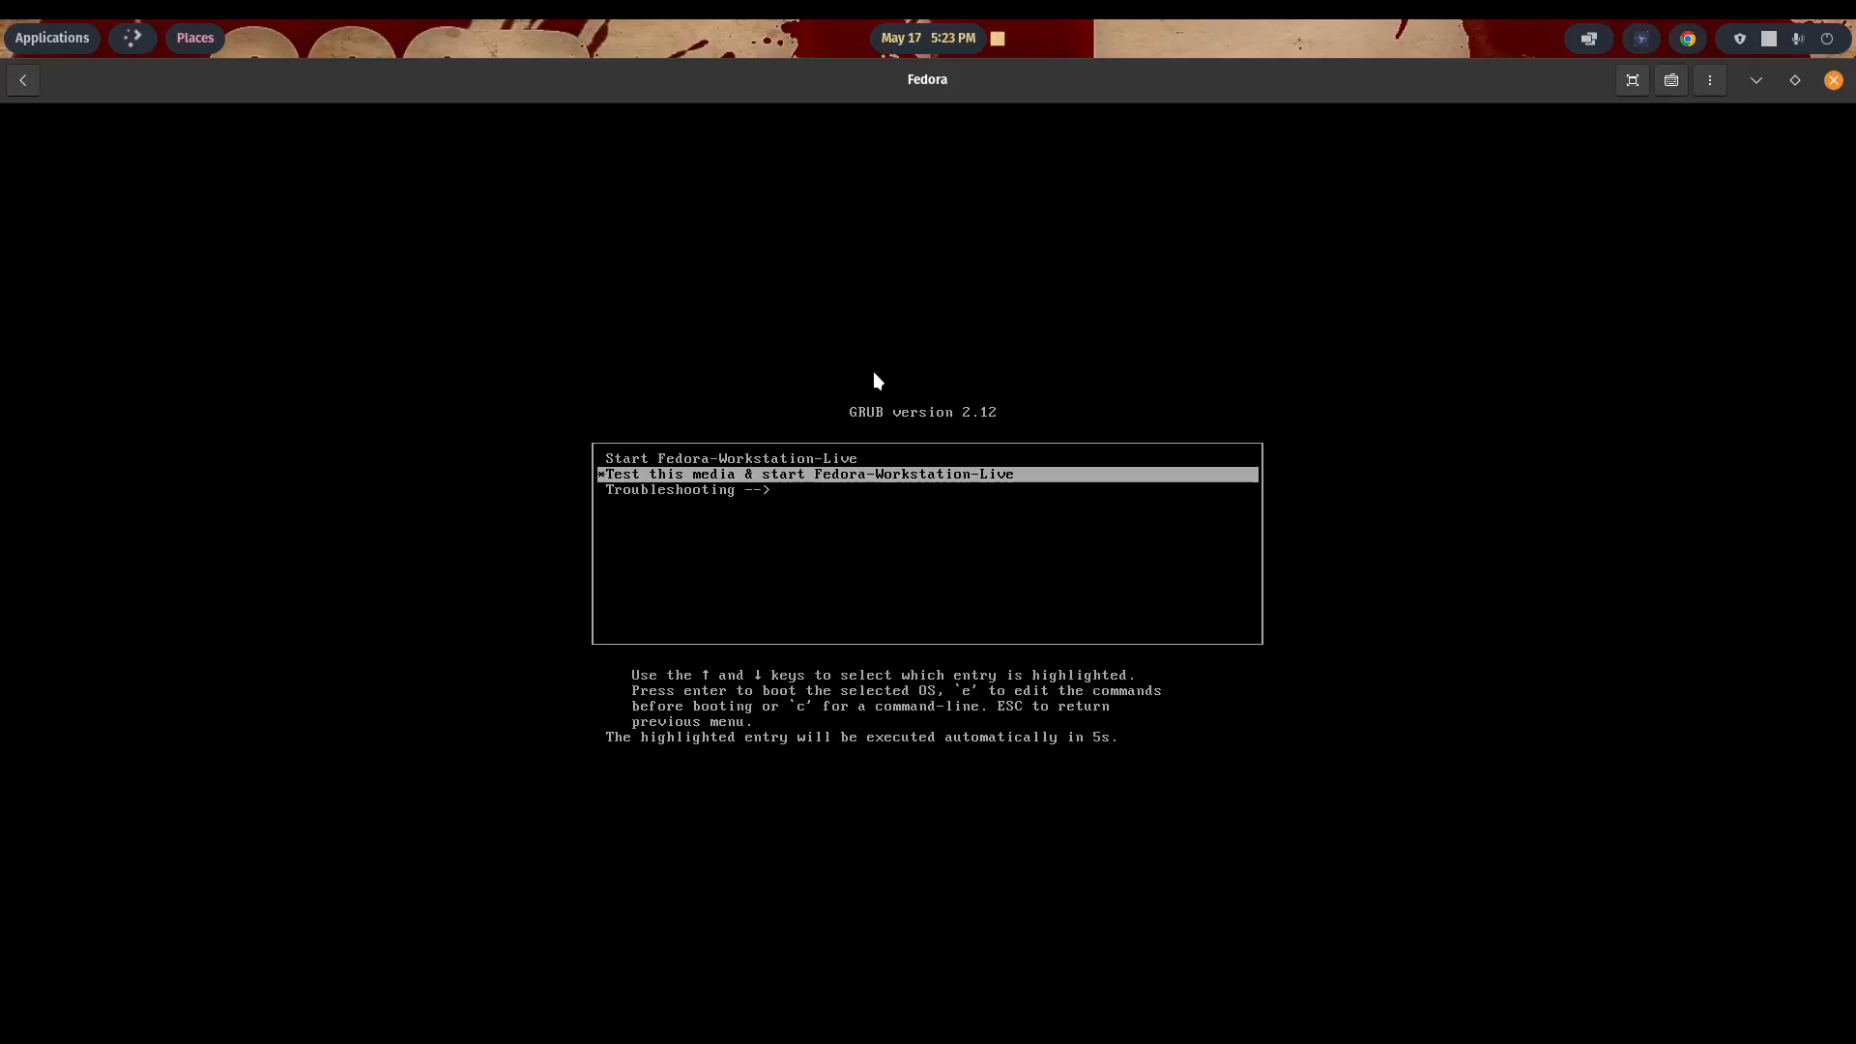
- Boot the Fedora Workstation live system in the virtual machine and launch the Fedora installer
{"action": "left_click", "coordinate": [878, 380]}
{"action": "key", "text": "Return"}
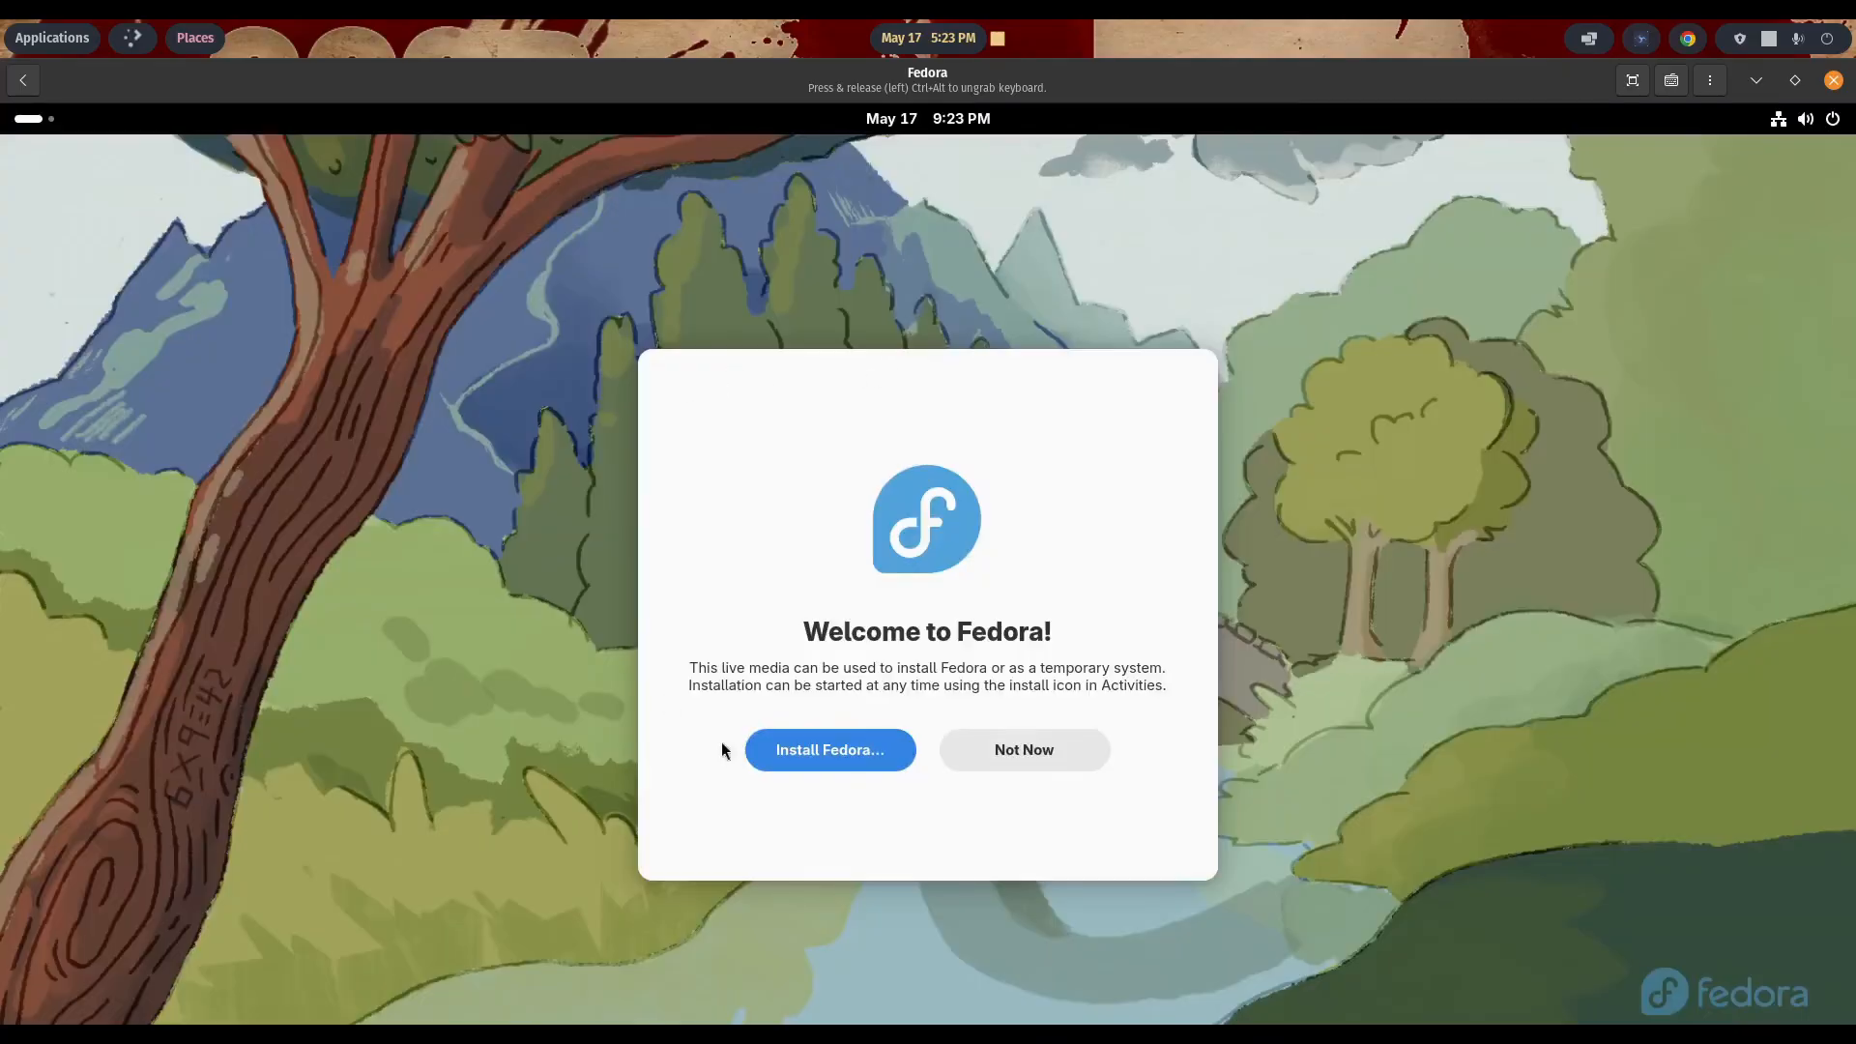
{"action": "left_click", "coordinate": [814, 742]}
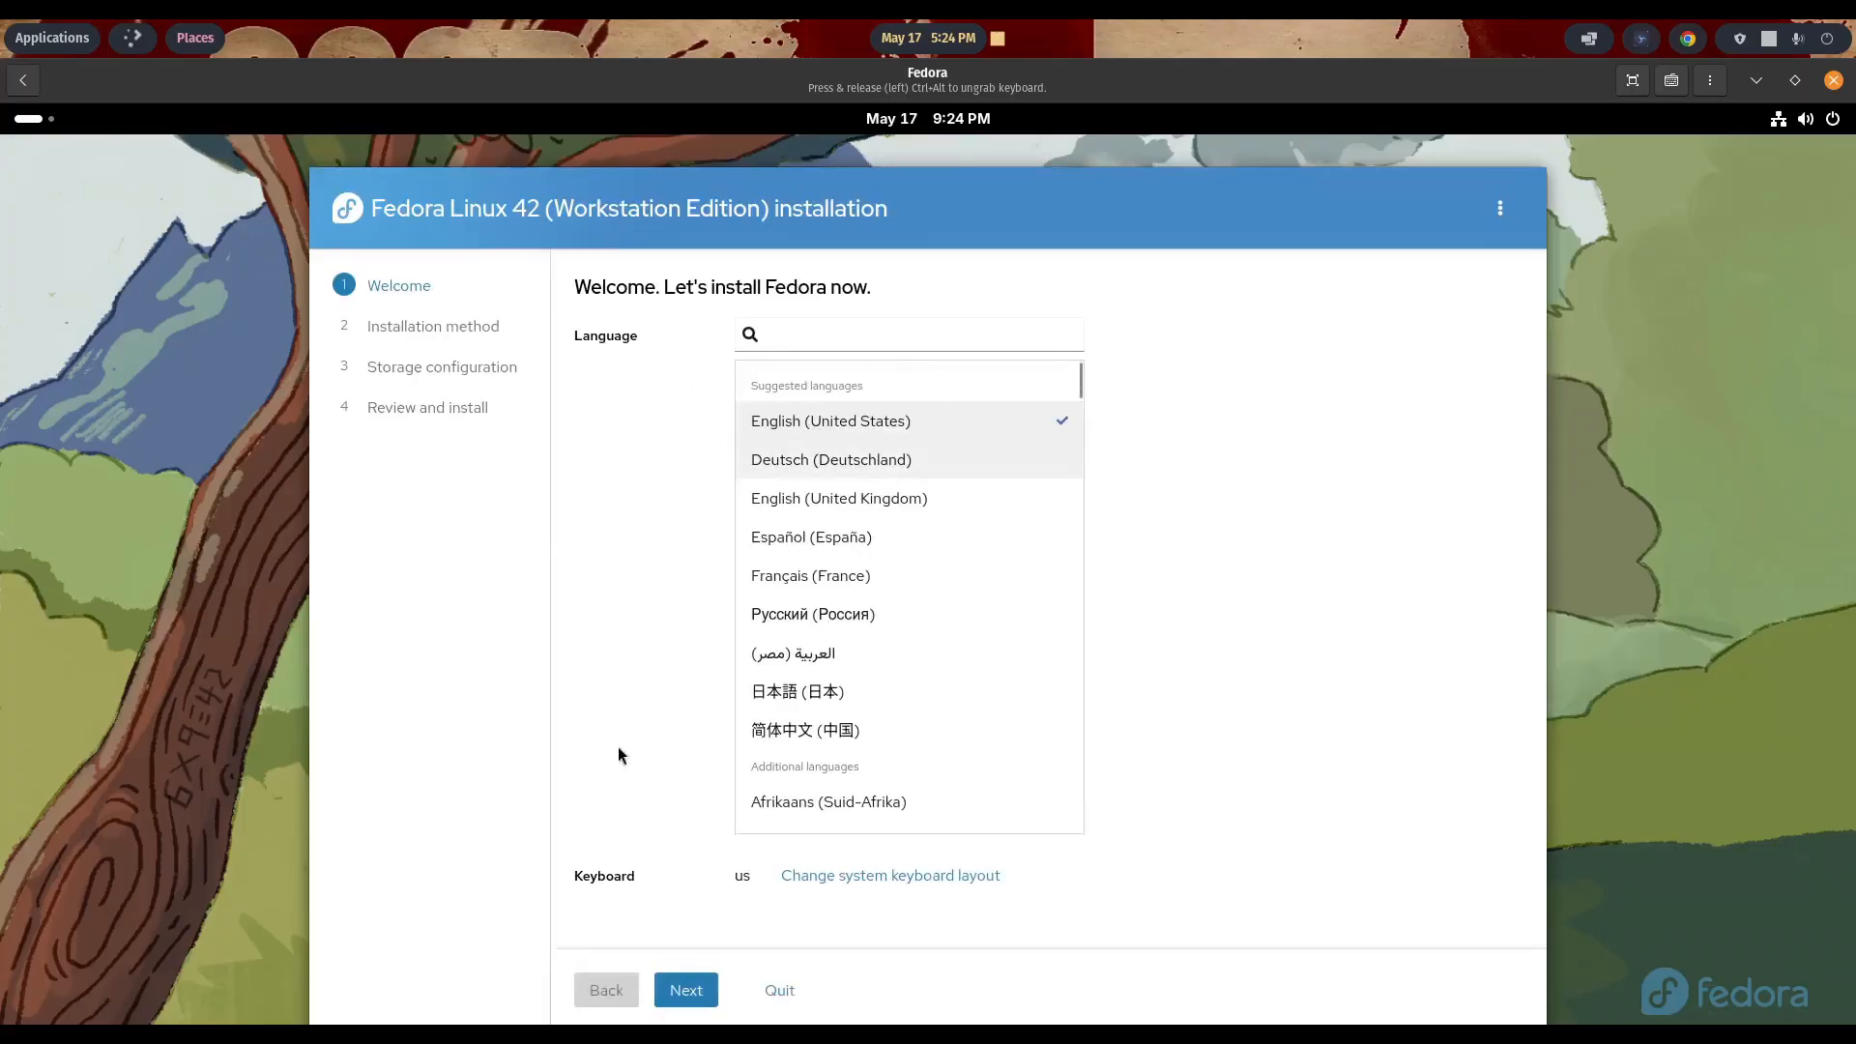
- Install Fedora in English (United States) using the entire disk without encryption, erasing existing data, and exit to the live desktop
{"action": "left_click", "coordinate": [683, 990]}
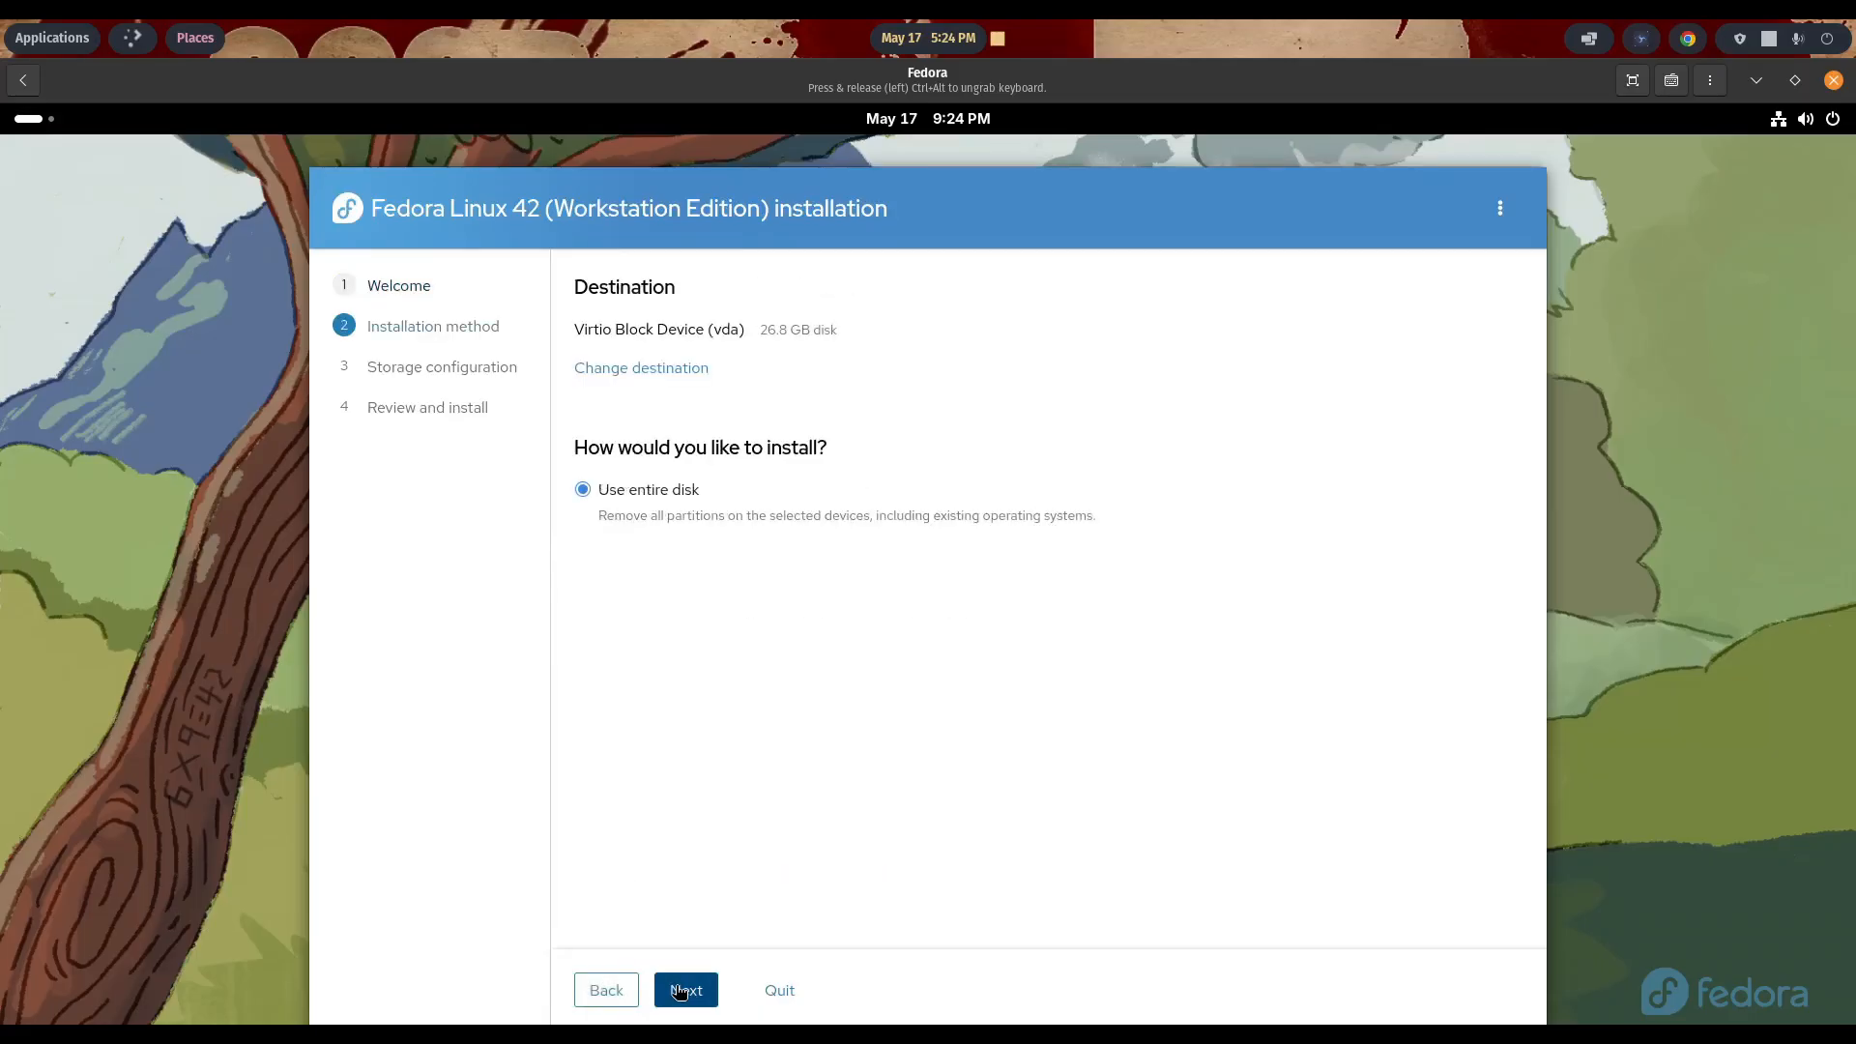
{"action": "left_click", "coordinate": [680, 992]}
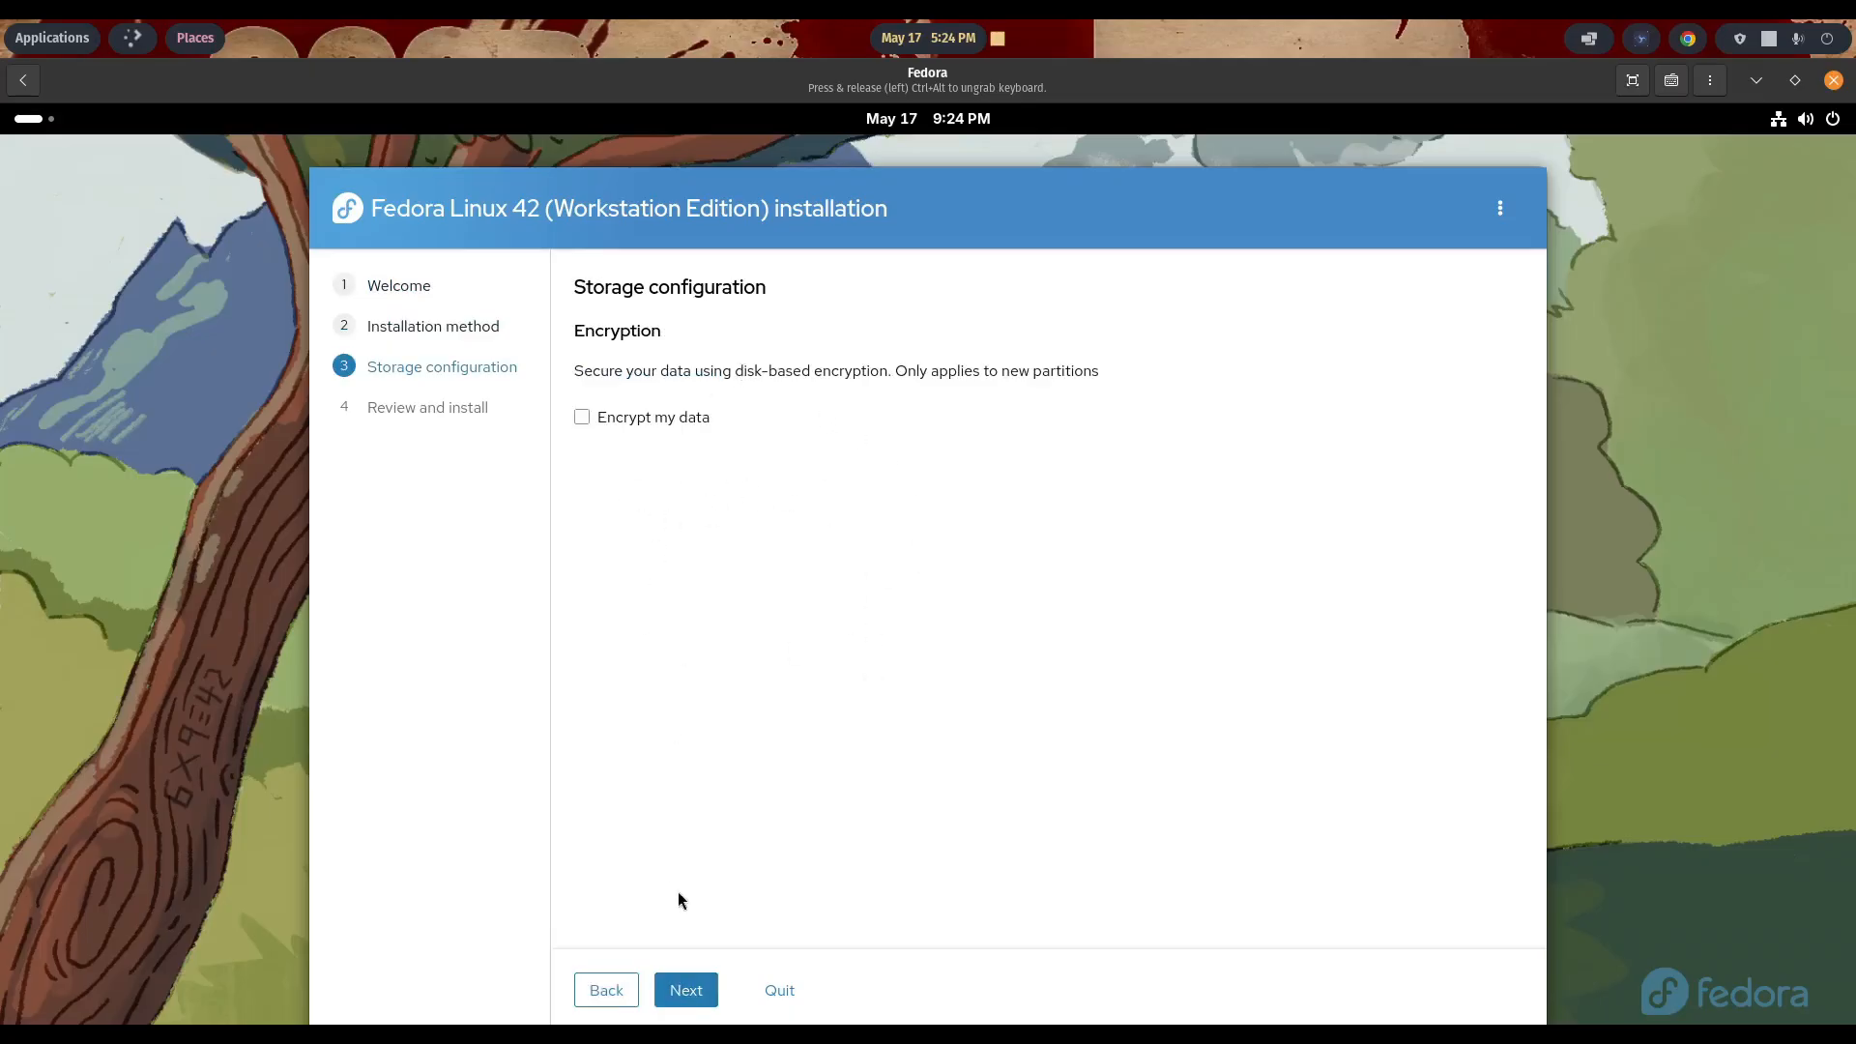
{"action": "left_click", "coordinate": [677, 985]}
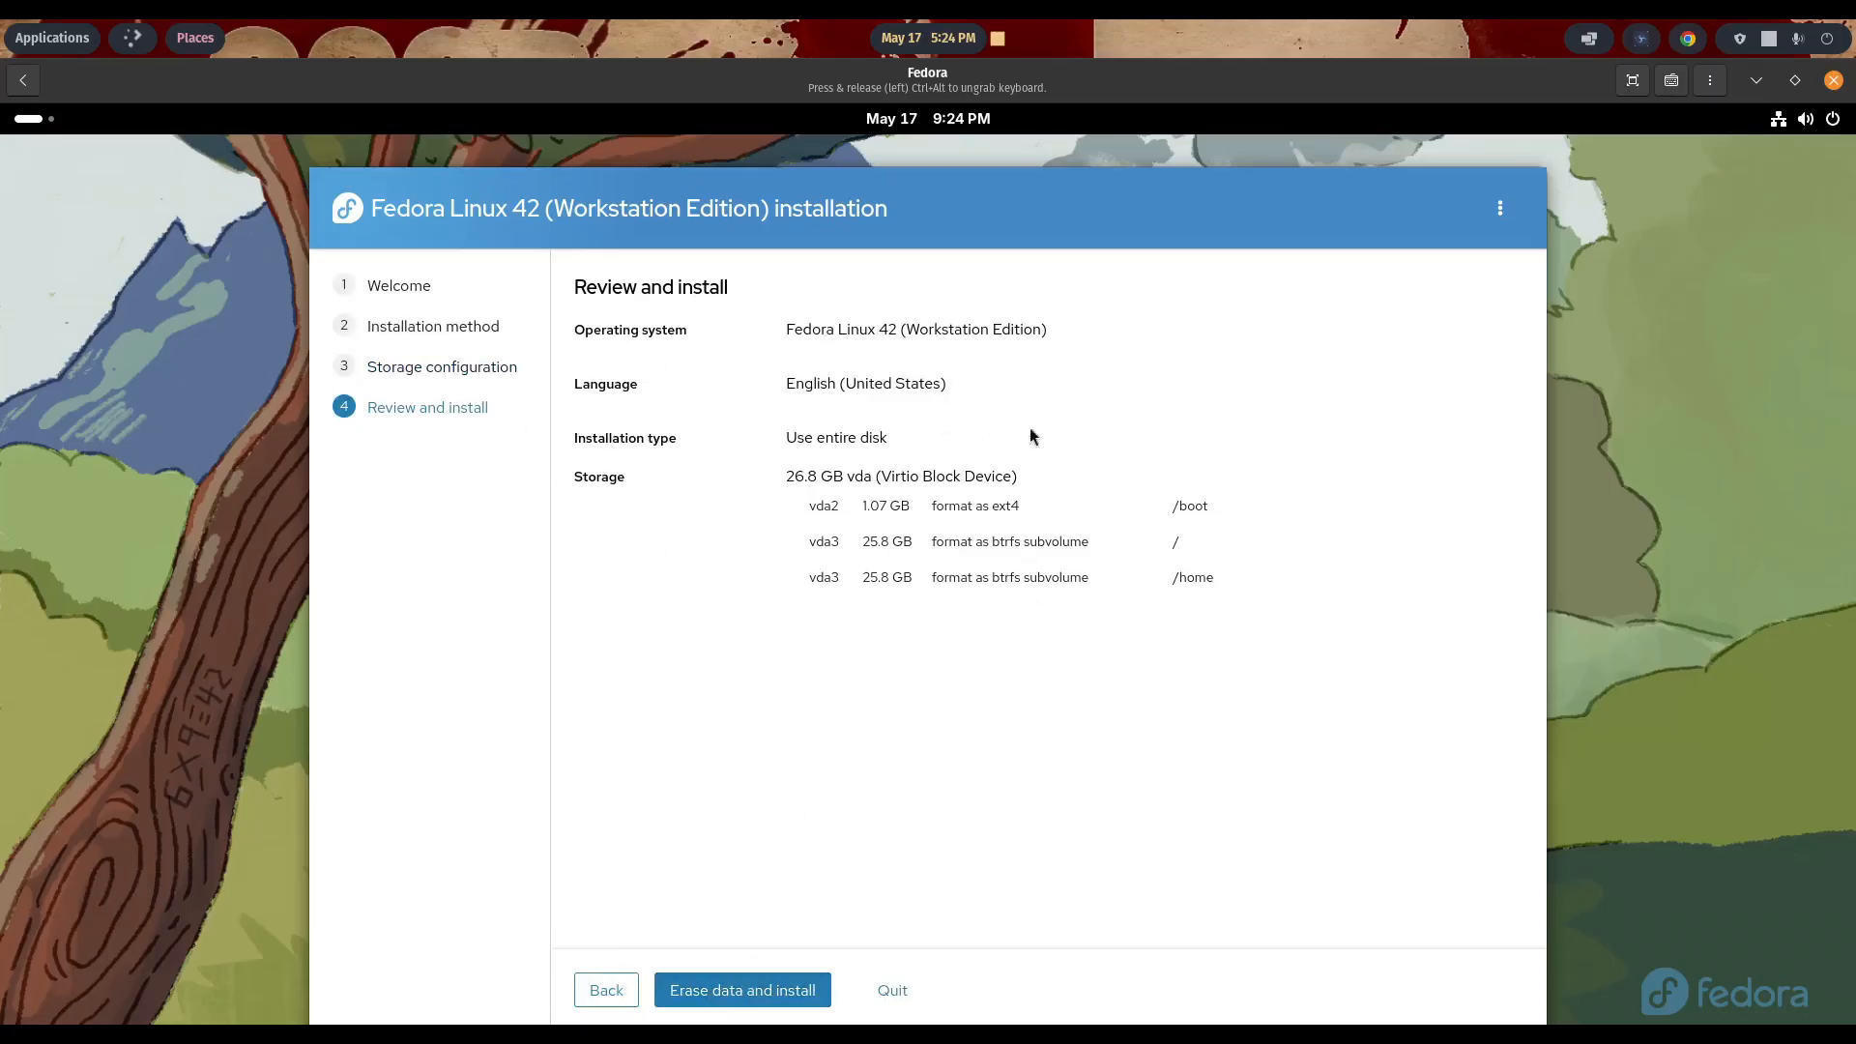
{"action": "left_click", "coordinate": [725, 992]}
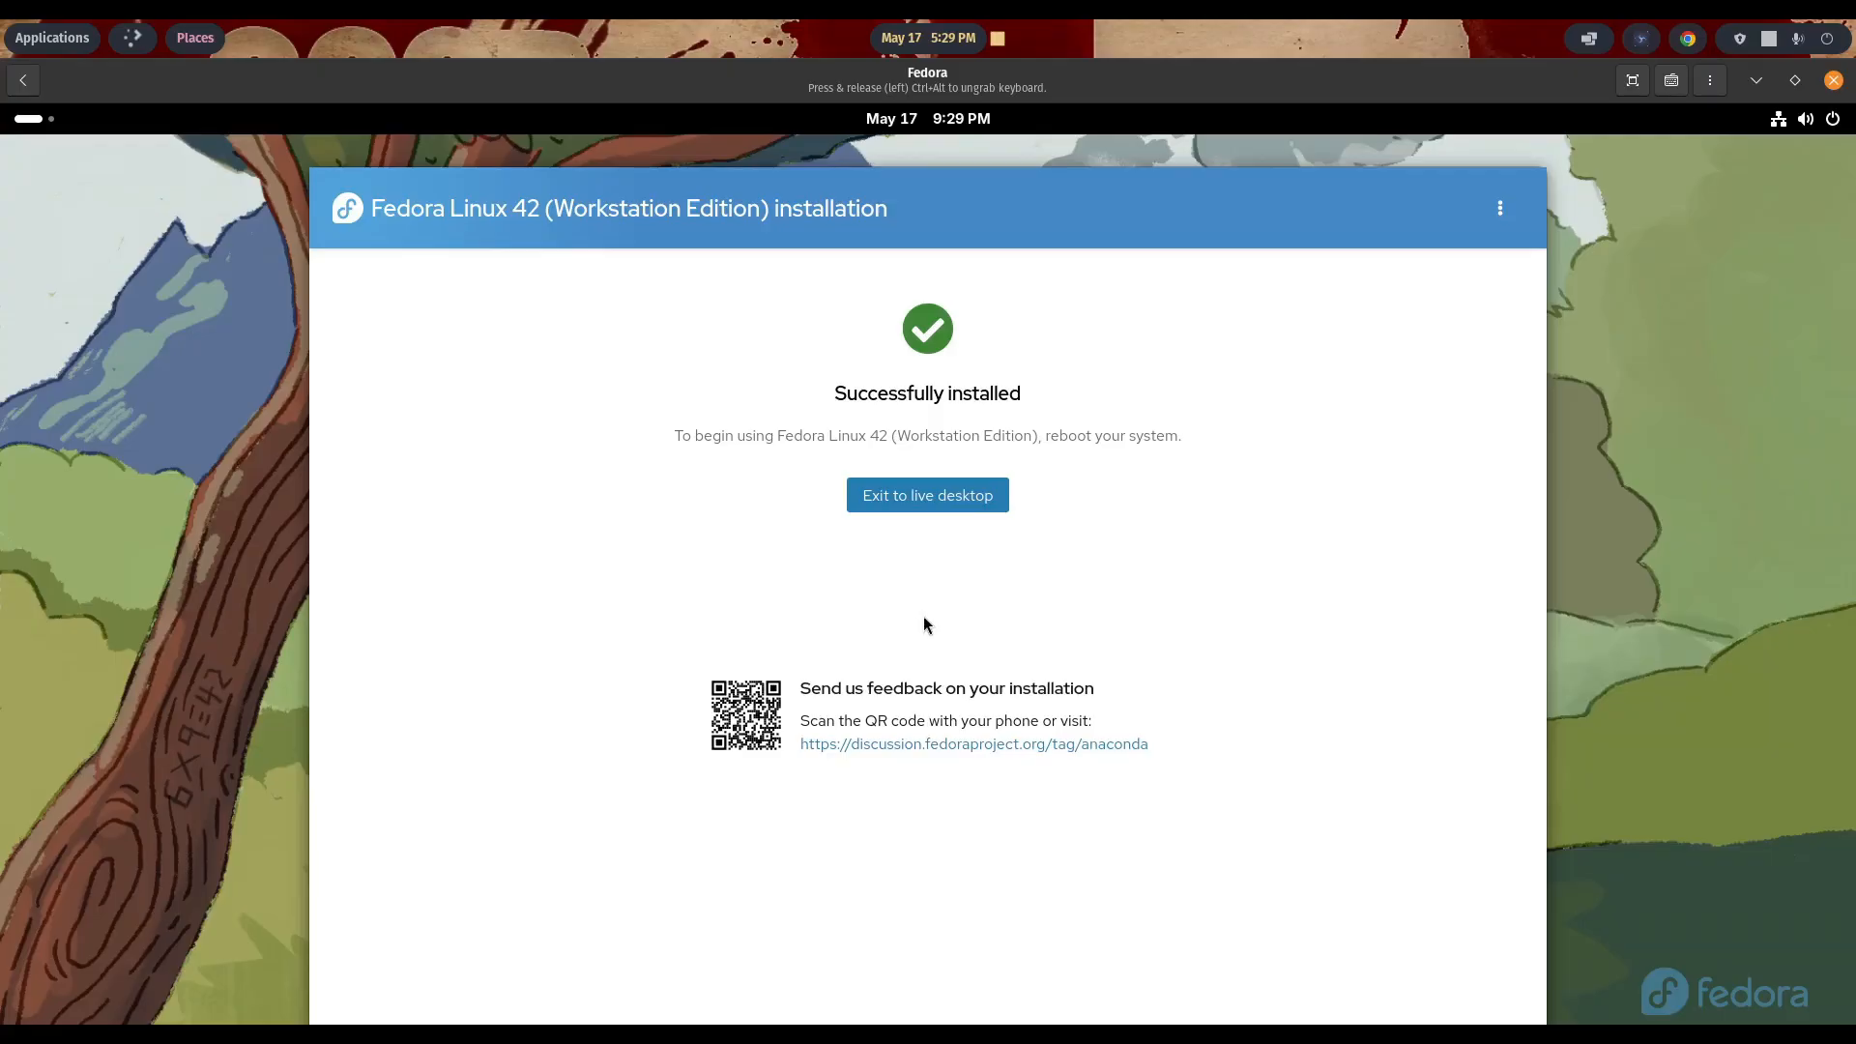
{"action": "left_click", "coordinate": [899, 501]}
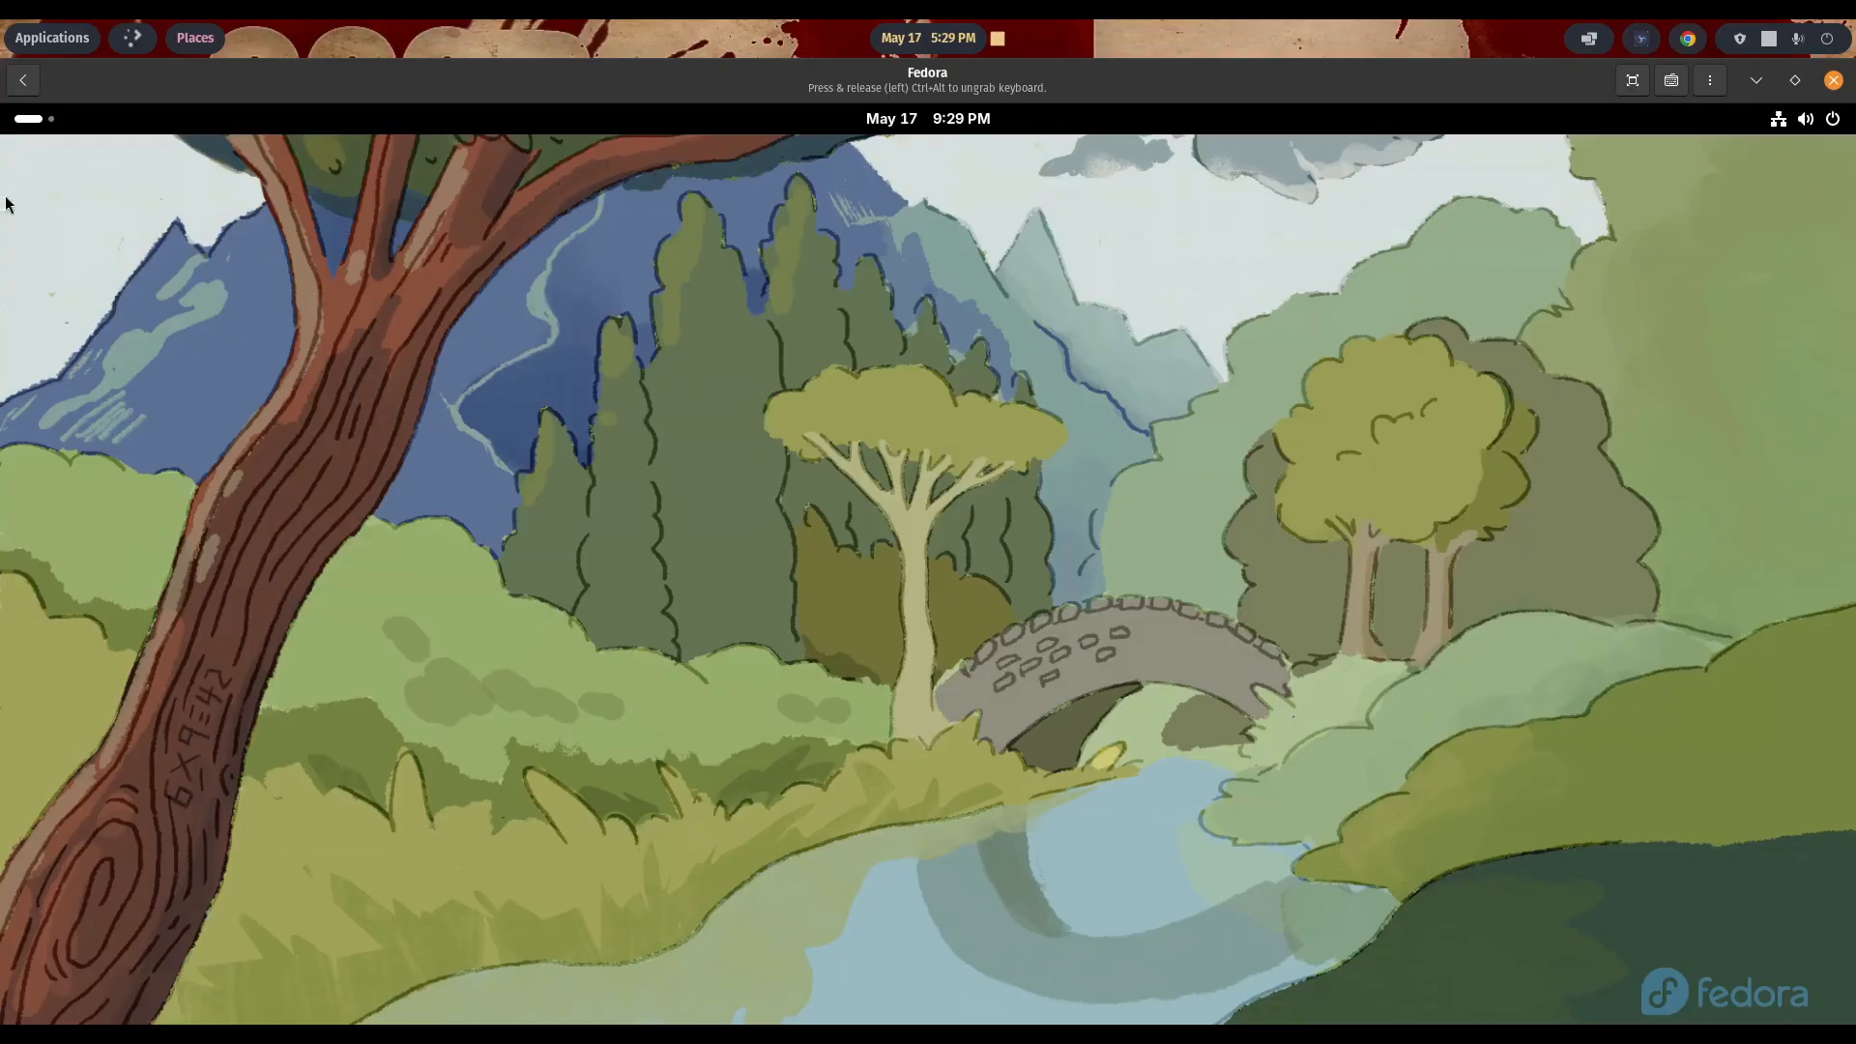
- Look through the applications included in the Fedora live desktop and return to the activities overview
{"action": "left_click", "coordinate": [32, 124]}
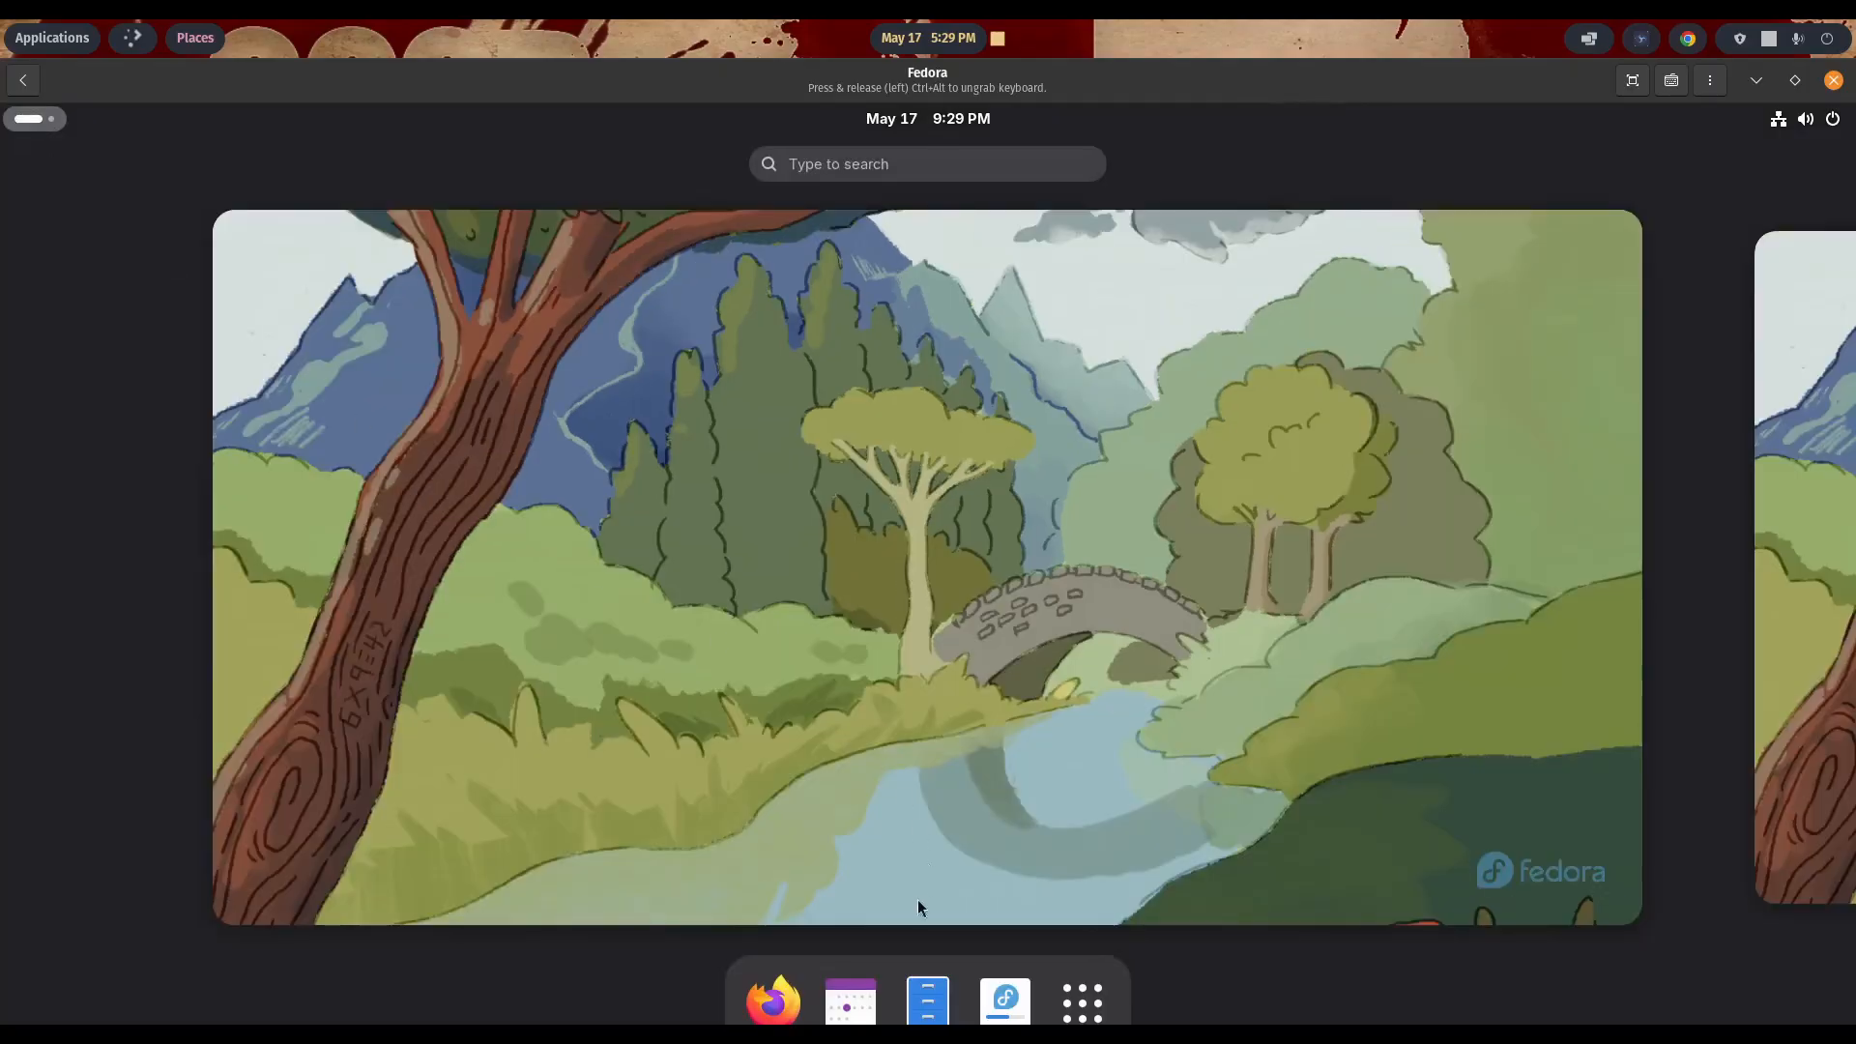
{"action": "left_click", "coordinate": [1078, 1003]}
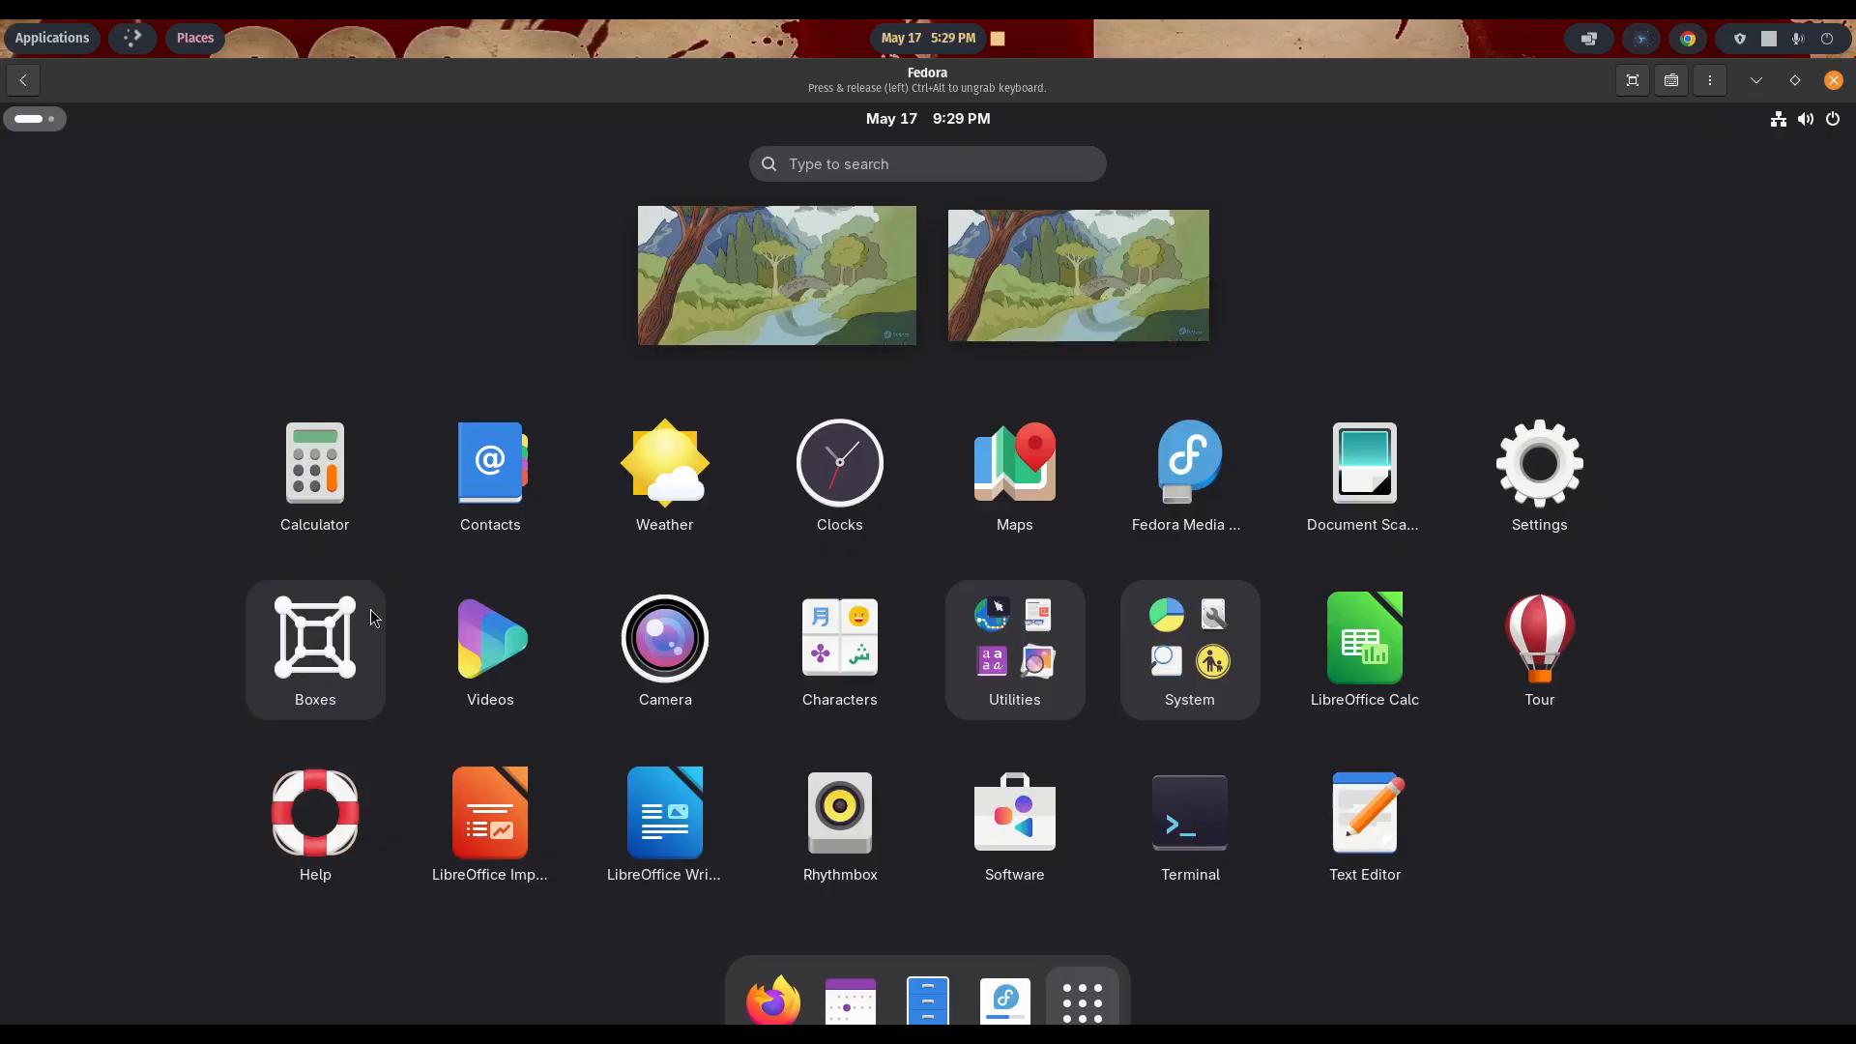
{"action": "left_click", "coordinate": [1090, 1015]}
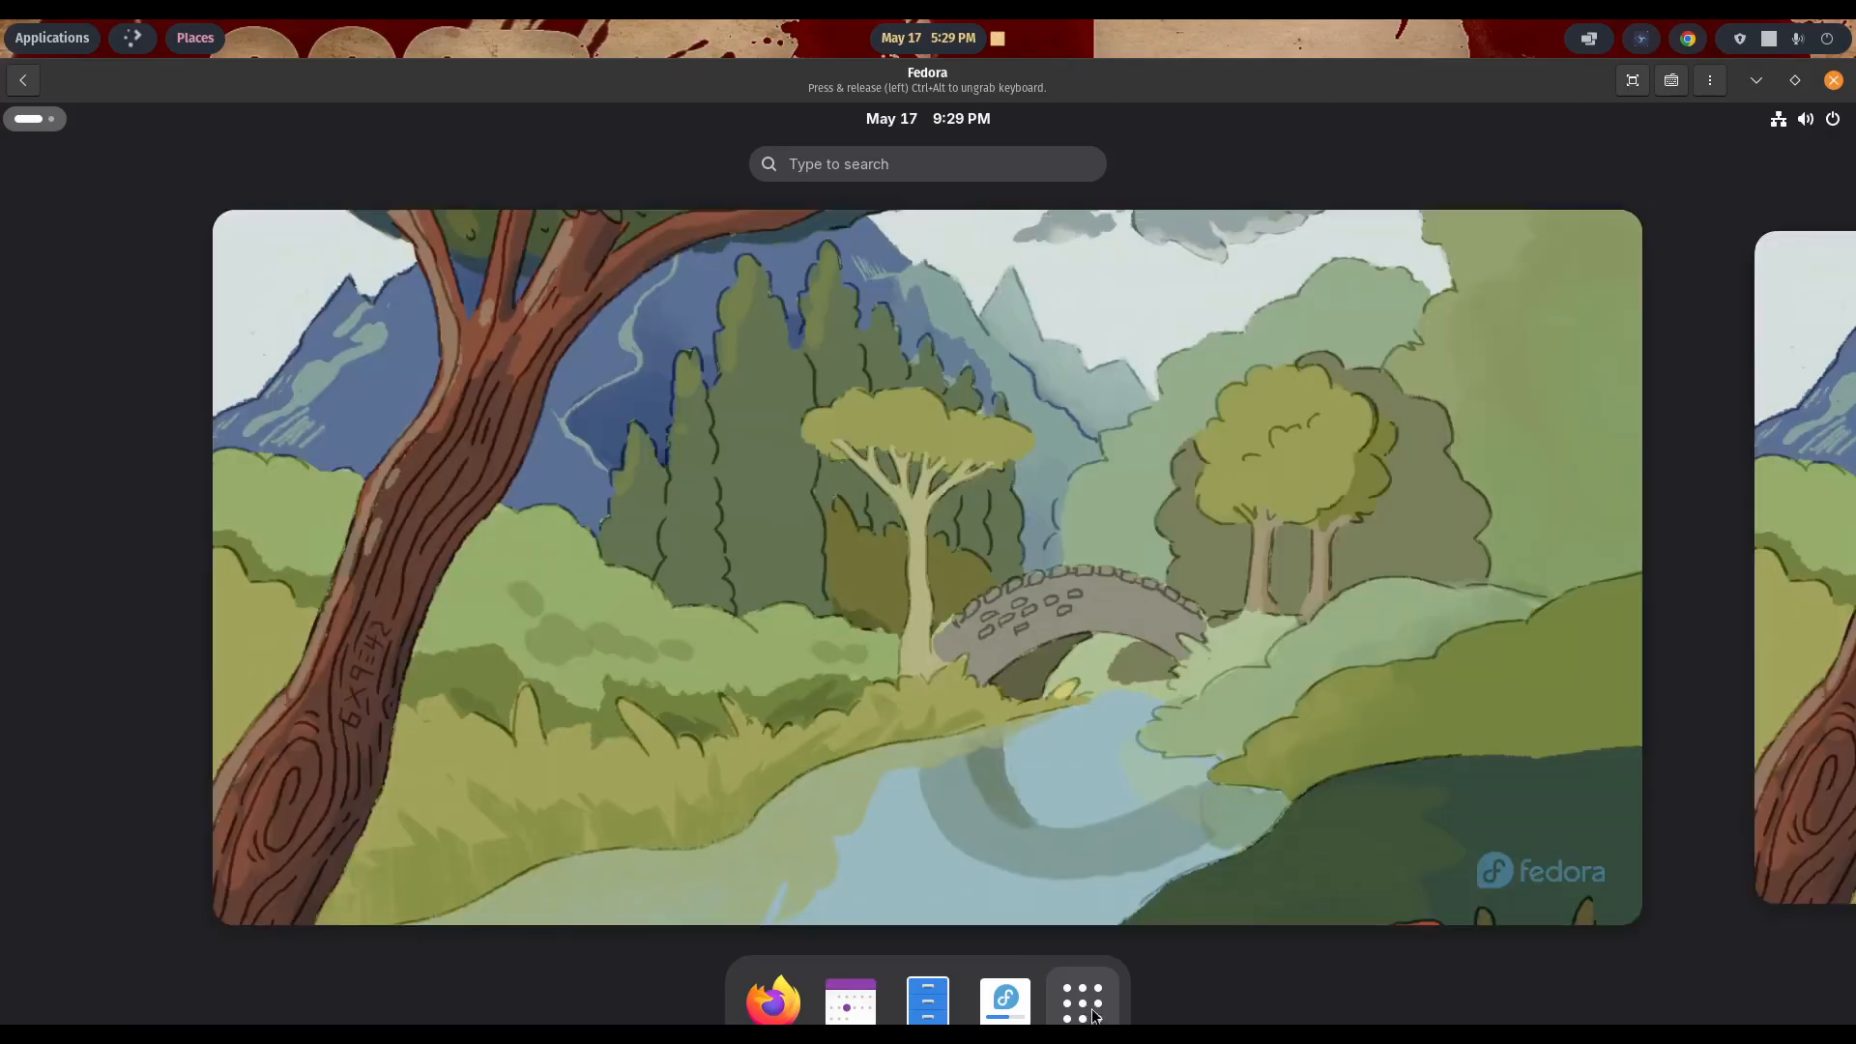